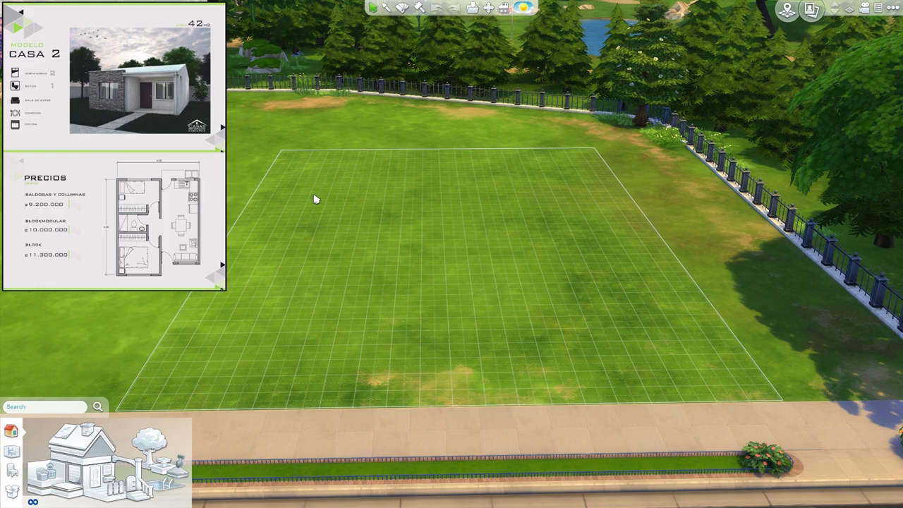
# Step: With the Wall Tool, draw a trial wall across the empty lot, then undo it
pyautogui.scroll(1, 509, 361)
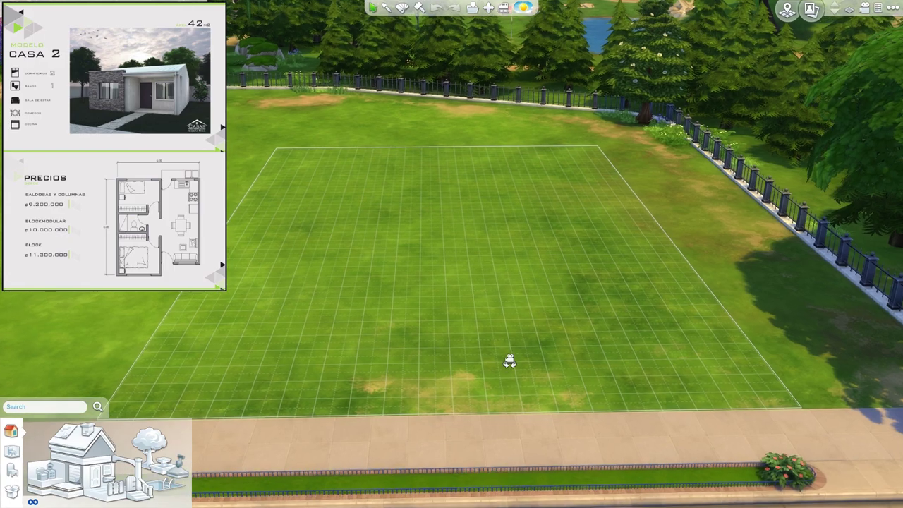
pyautogui.scroll(2, 504, 357)
pyautogui.scroll(-2, 469, 358)
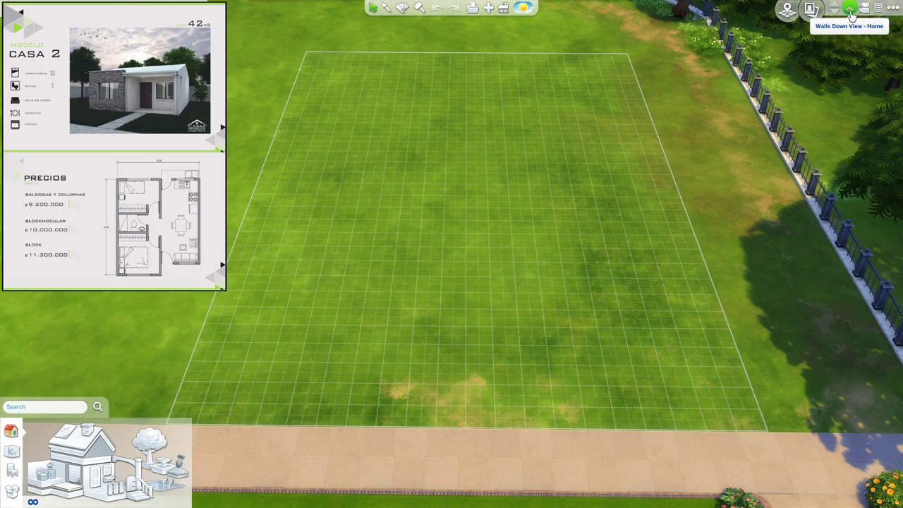
pyautogui.click(88, 481)
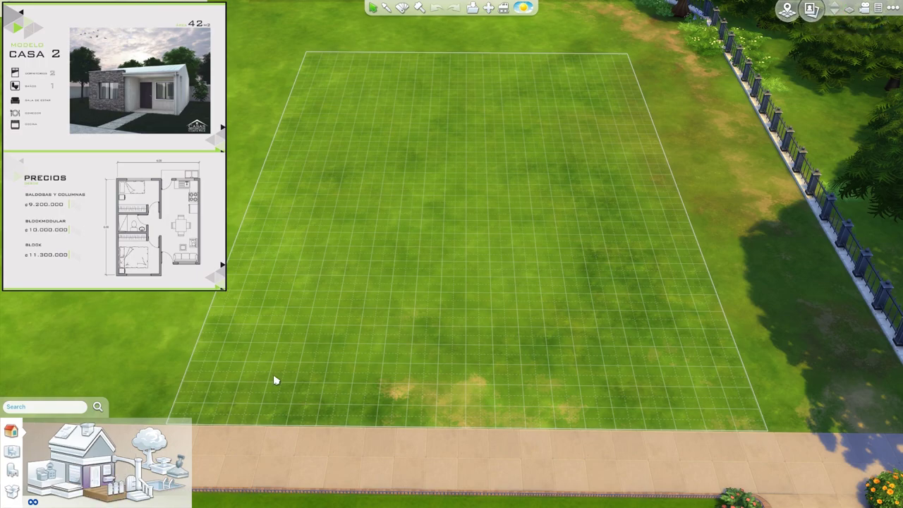
pyautogui.moveTo(550, 265); pyautogui.dragTo(338, 266)
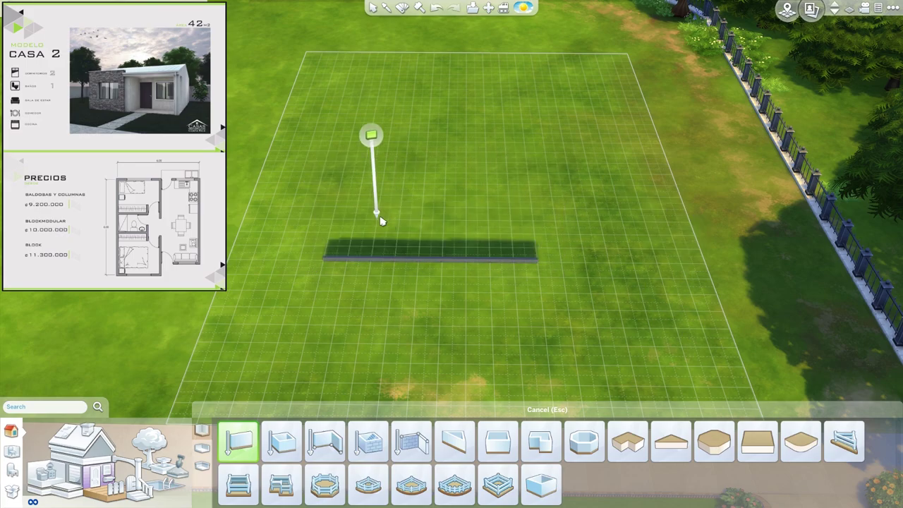
pyautogui.hotkey('ctrl', 'z')
pyautogui.scroll(3, 465, 297)
pyautogui.moveTo(466, 315)
pyautogui.mouseDown()
pyautogui.moveTo(480, 282)
pyautogui.moveTo(459, 274)
pyautogui.moveTo(431, 292)
pyautogui.moveTo(443, 257)
pyautogui.mouseUp()
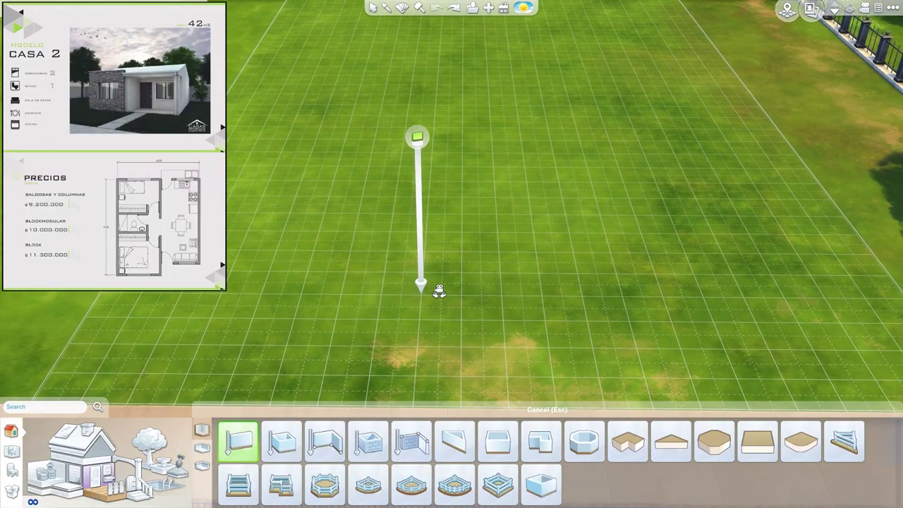
pyautogui.scroll(-3, 438, 291)
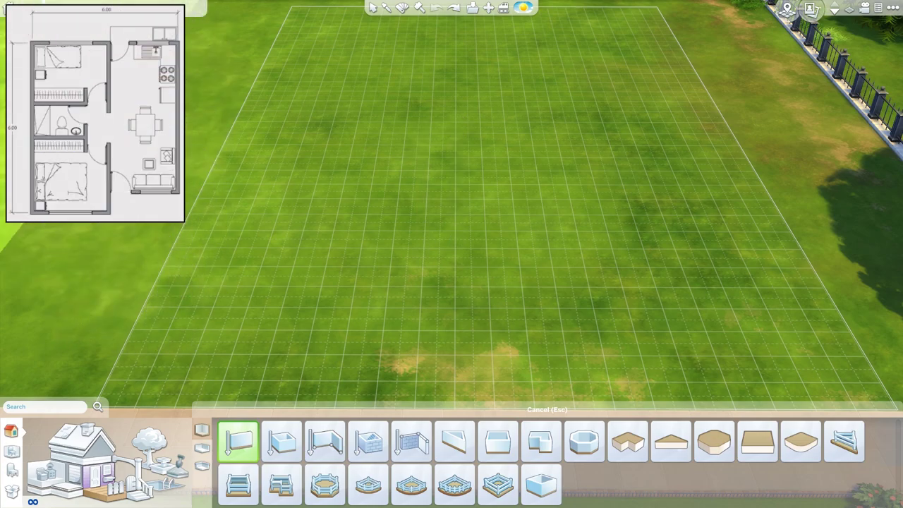
pyautogui.press('d')
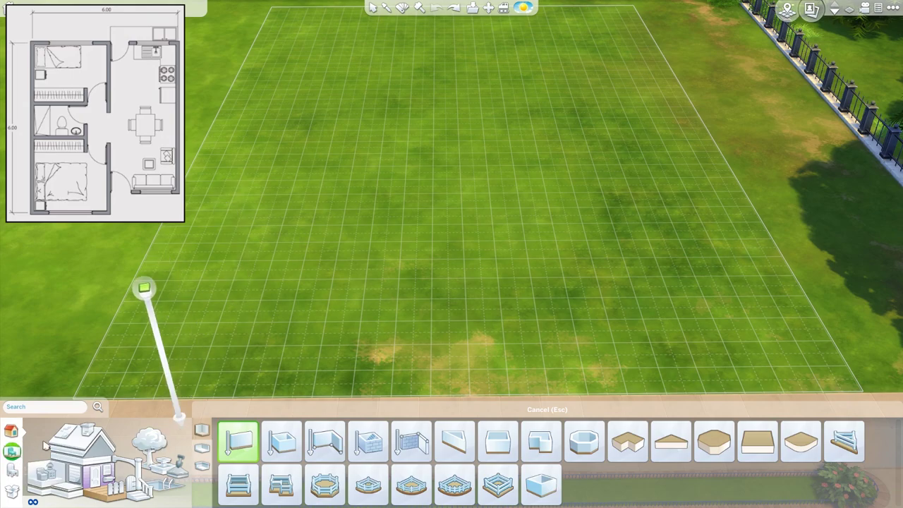
# Step: Place a Double Futon from the Bedroom catalog, rotated so its headboard faces left
pyautogui.click(10, 451)
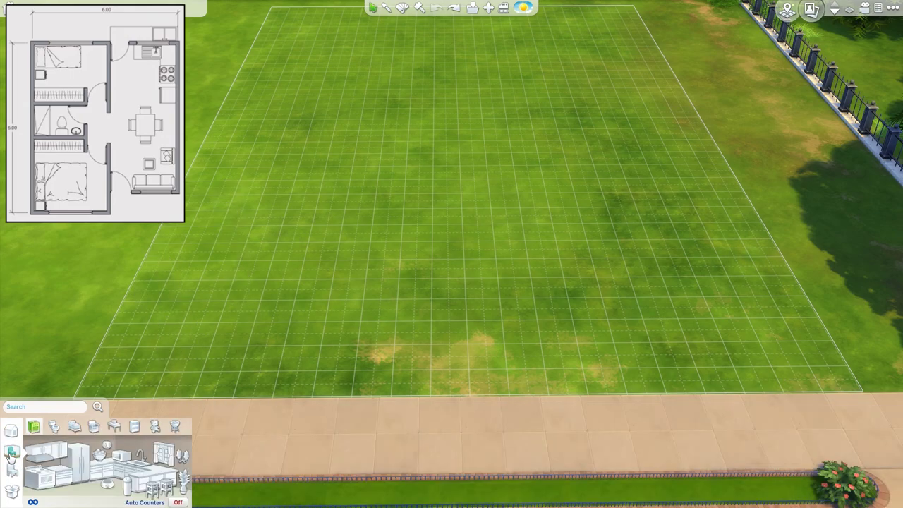
pyautogui.click(74, 426)
pyautogui.click(93, 472)
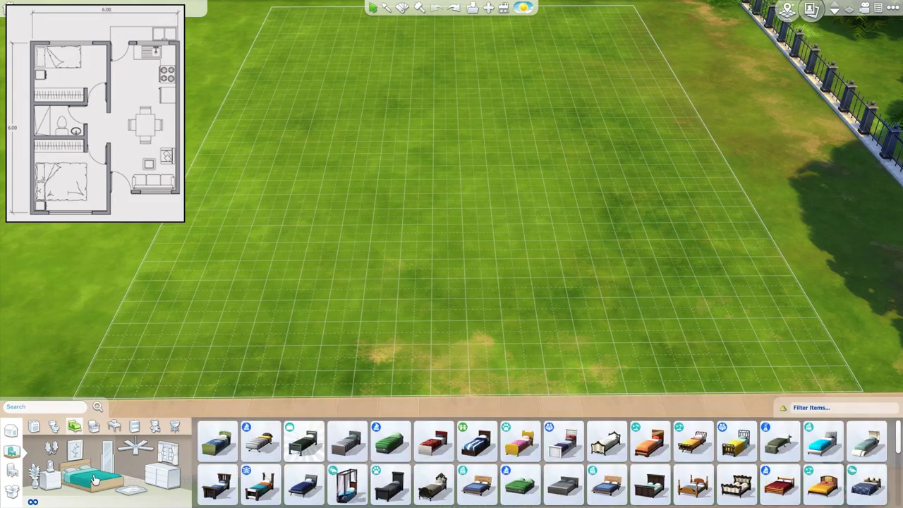
pyautogui.scroll(-1, 620, 469)
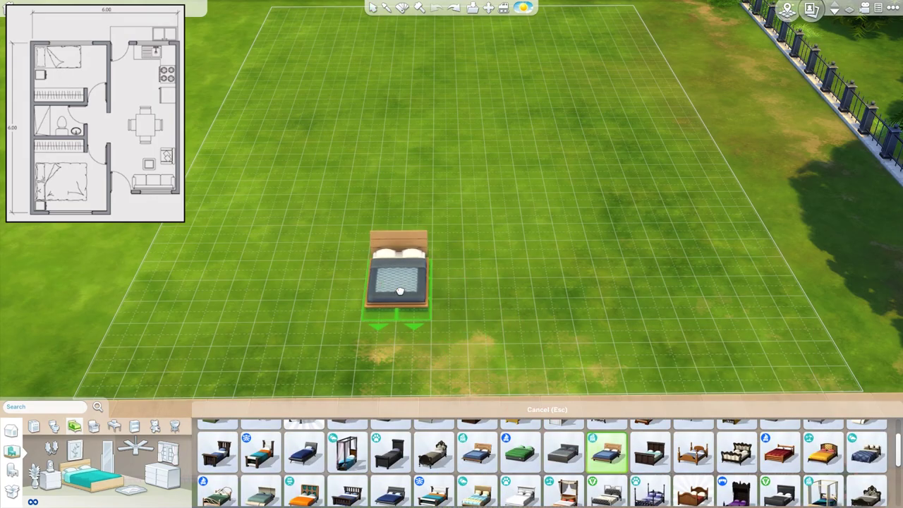
pyautogui.scroll(3, 409, 286)
pyautogui.scroll(-3, 403, 291)
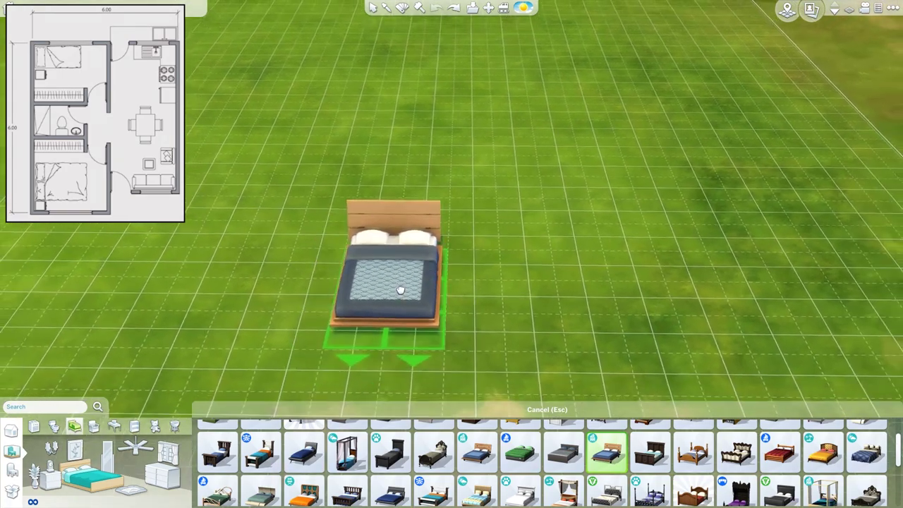
pyautogui.press(',')
pyautogui.press(',')
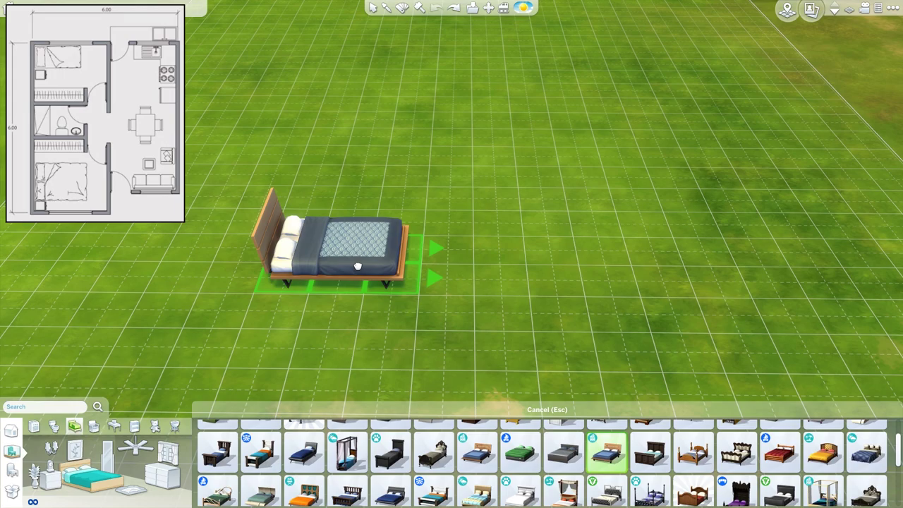
pyautogui.click(357, 266)
pyautogui.scroll(3, 585, 268)
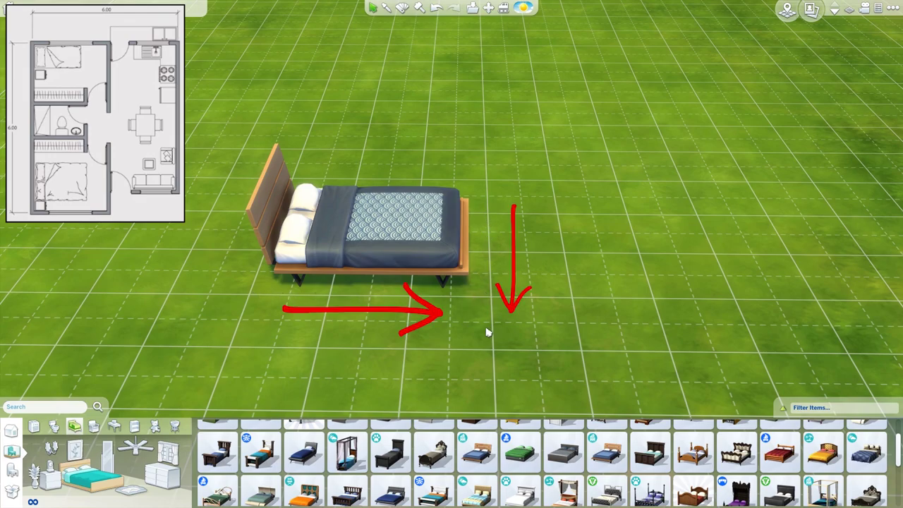
# Step: Set two white Ugway Grot end tables on either side of the futon's headboard
pyautogui.click(50, 480)
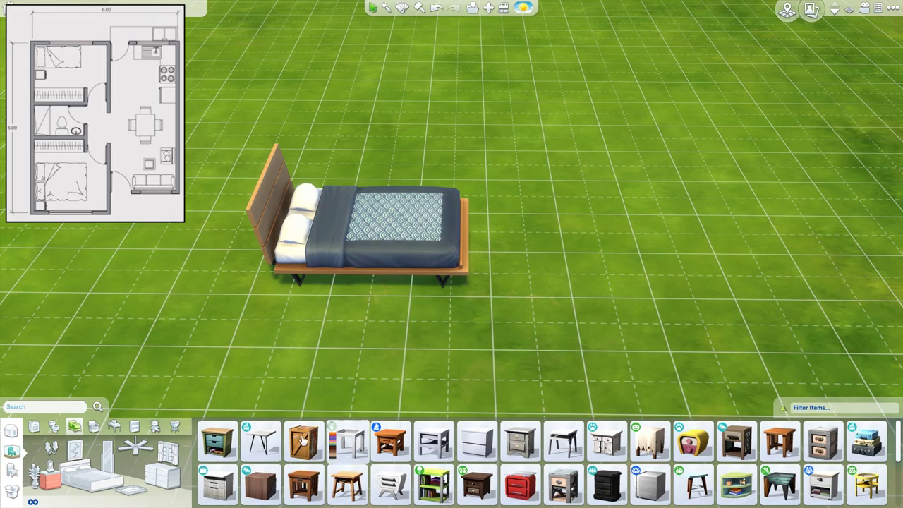
pyautogui.click(260, 441)
pyautogui.click(278, 336)
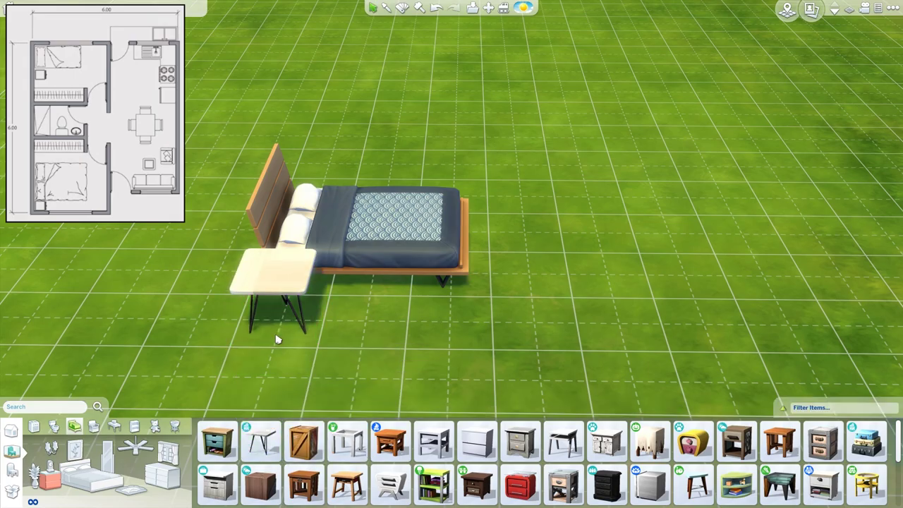
pyautogui.click(260, 441)
pyautogui.click(335, 201)
pyautogui.press(',')
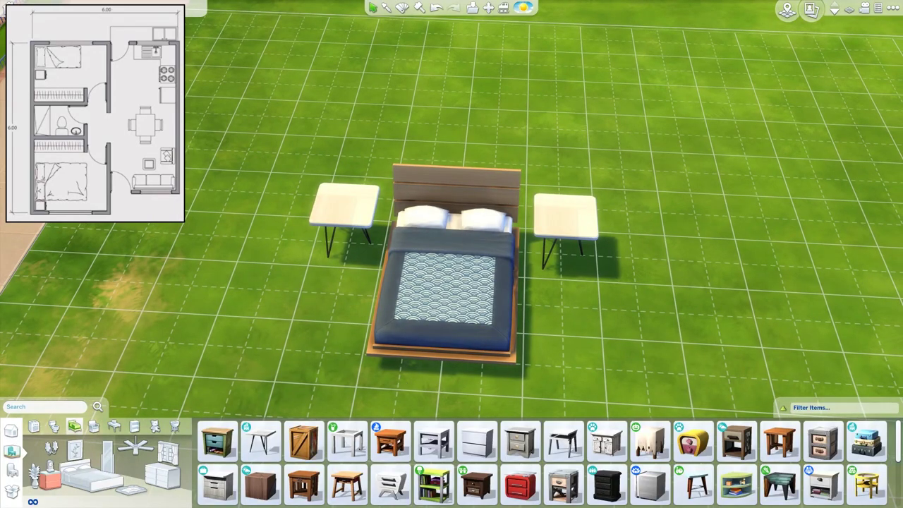
pyautogui.scroll(2, 582, 311)
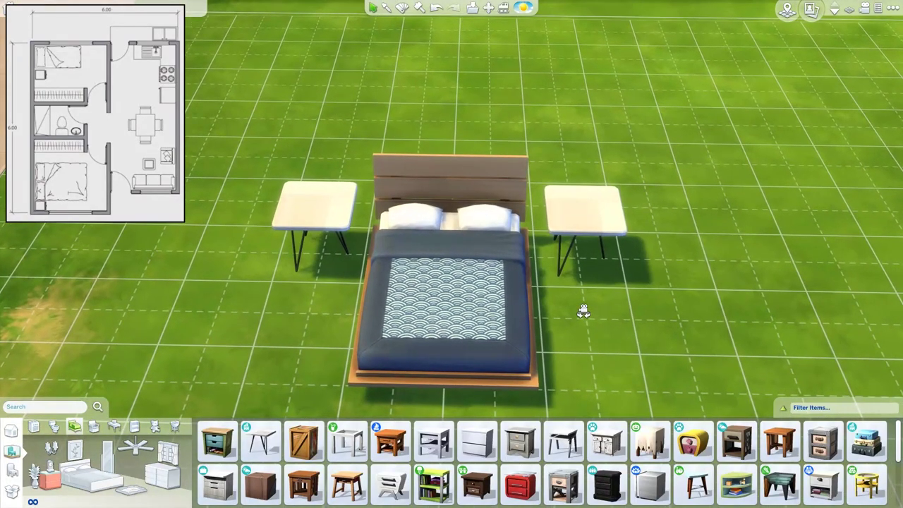
pyautogui.scroll(-1, 574, 282)
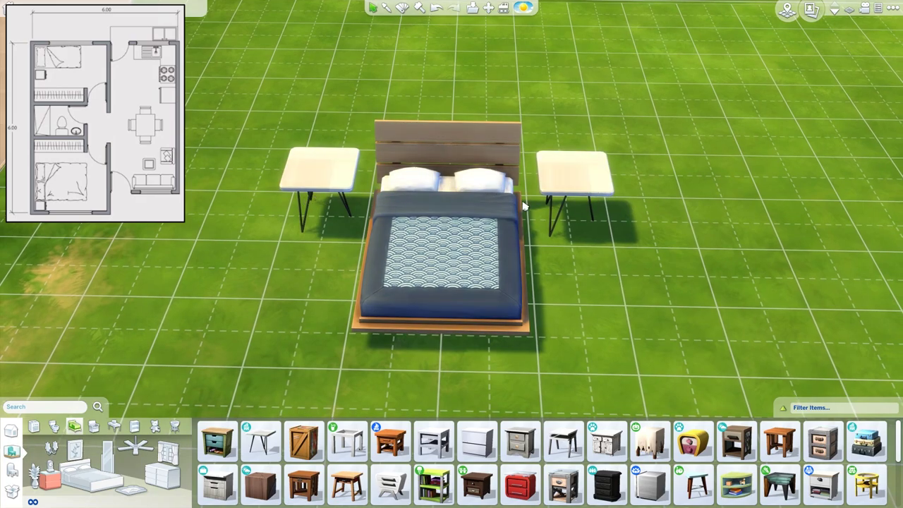
pyautogui.scroll(-1, 541, 394)
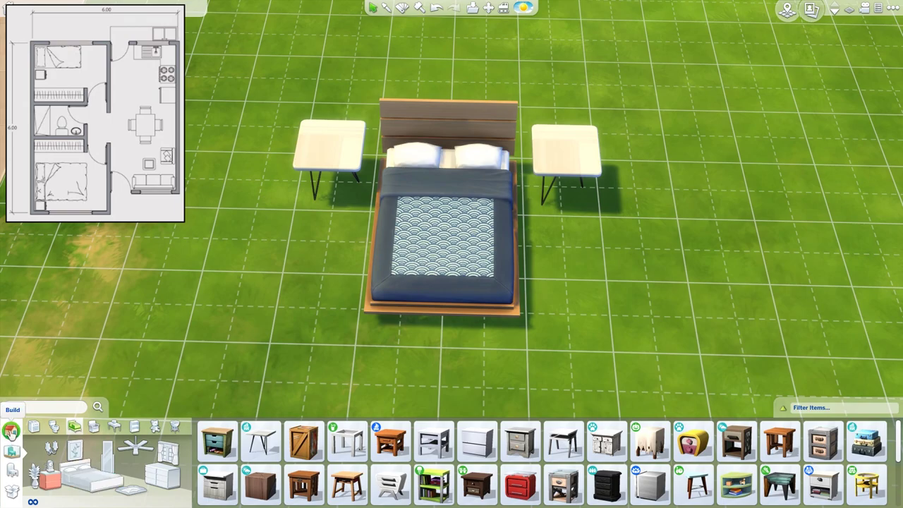
# Step: Raise a wall behind the futon's headboard and a second along its side, meeting at a corner
pyautogui.click(11, 431)
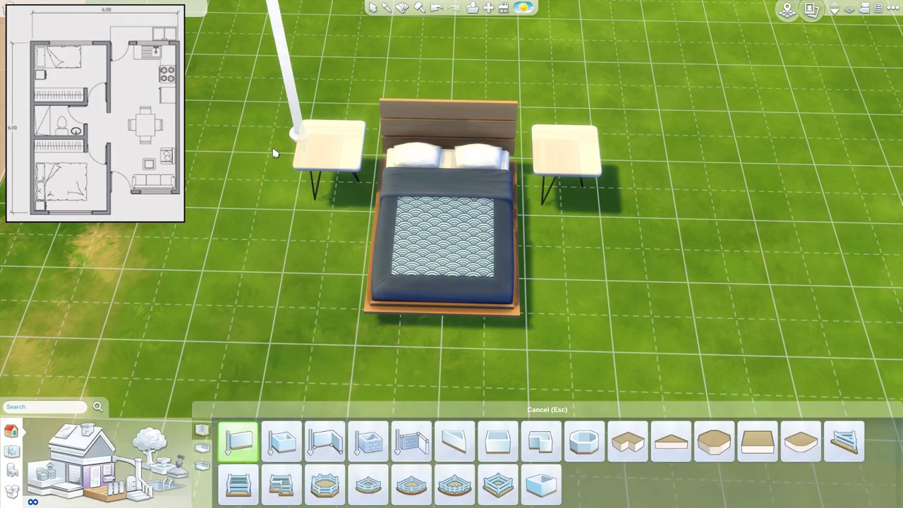
pyautogui.moveTo(307, 149); pyautogui.dragTo(631, 158)
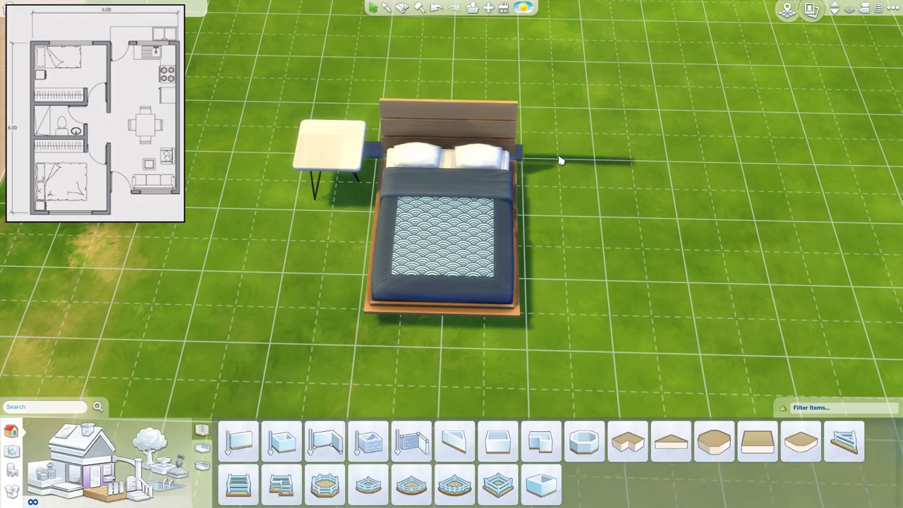
pyautogui.click(238, 440)
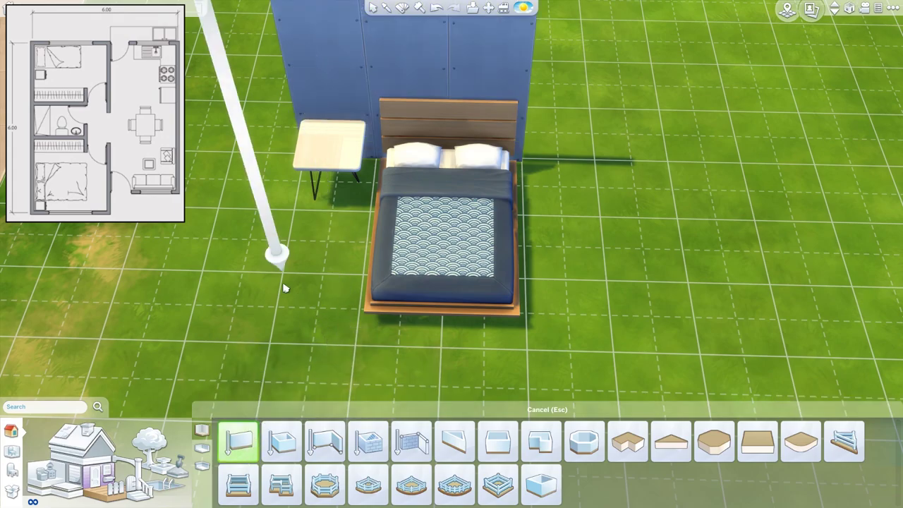
pyautogui.scroll(-2, 274, 264)
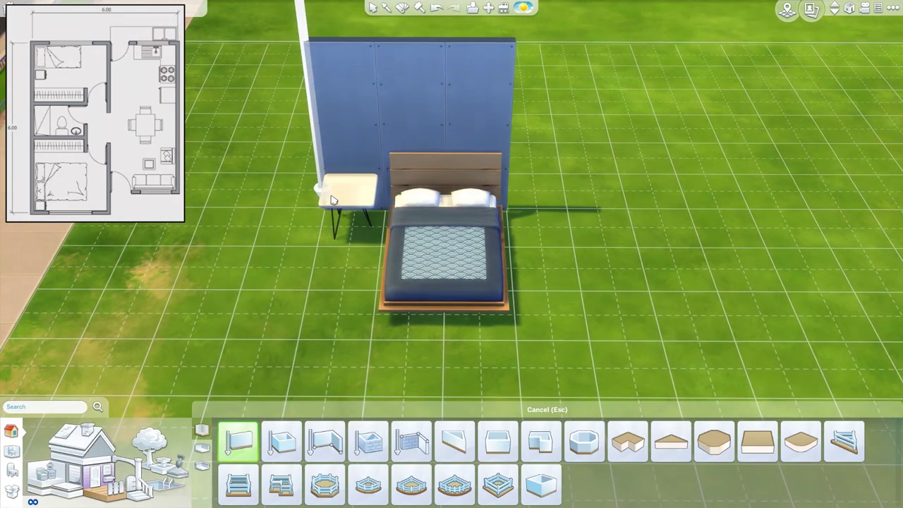
pyautogui.moveTo(333, 204); pyautogui.dragTo(345, 379)
pyautogui.press('s')
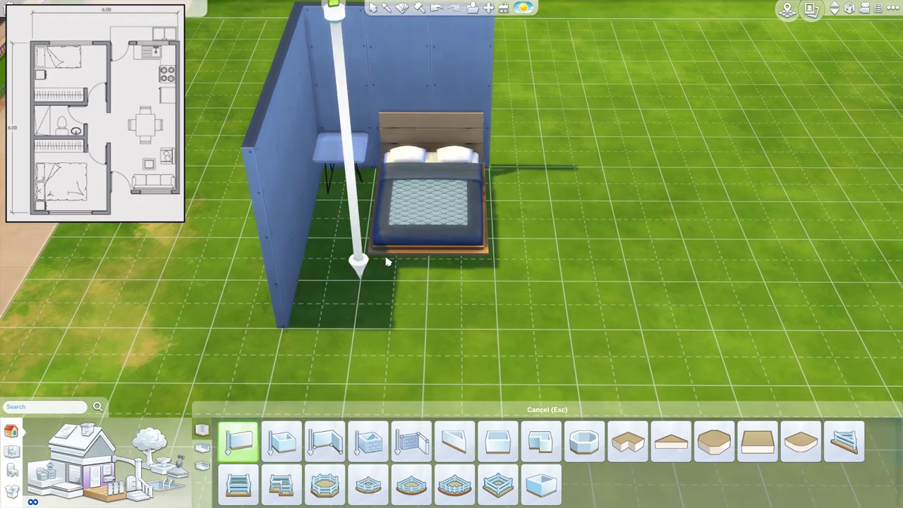
pyautogui.press('q')
pyautogui.press('q')
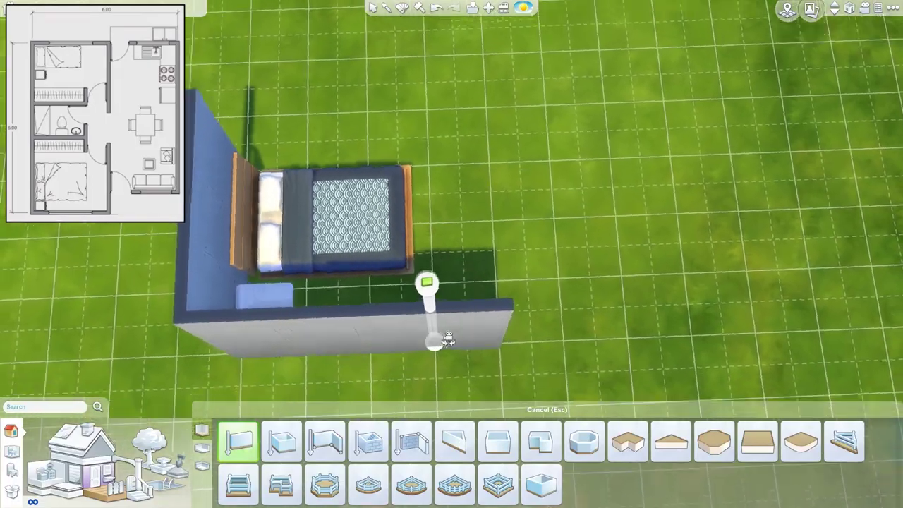
pyautogui.press('Escape')
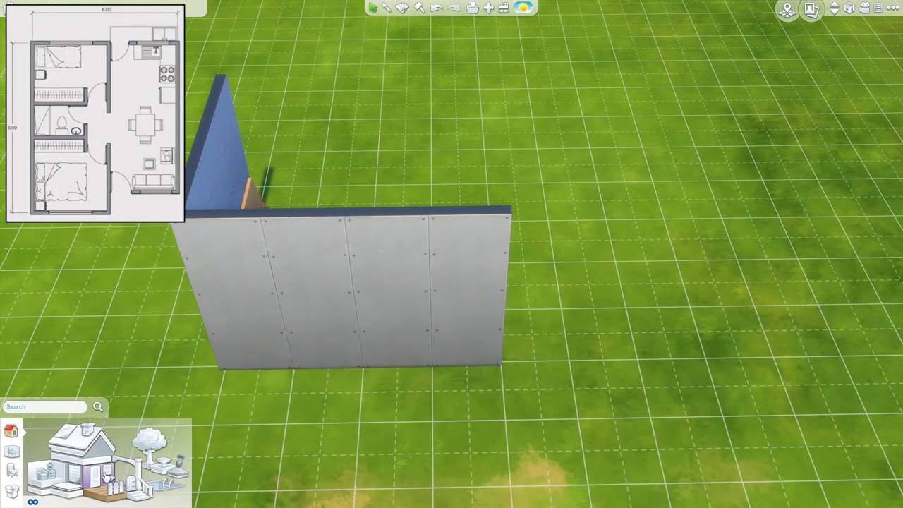
pyautogui.click(441, 332)
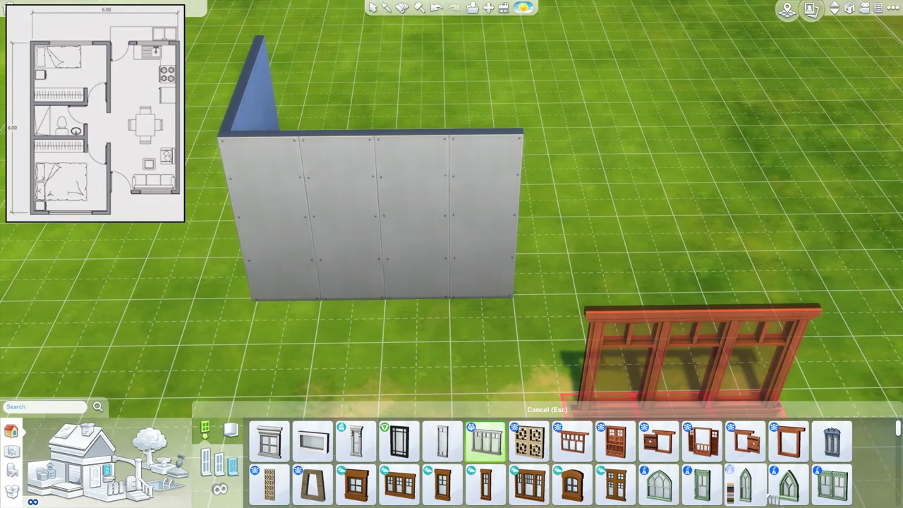
# Step: Place a three-pane Extended Horizontal Window on the bedroom's side wall beside the bed
pyautogui.scroll(-2, 494, 466)
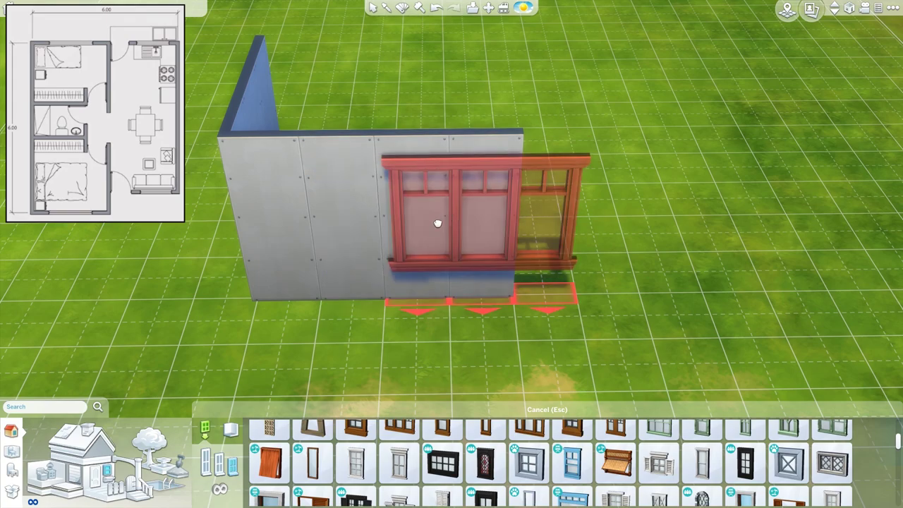
pyautogui.click(429, 202)
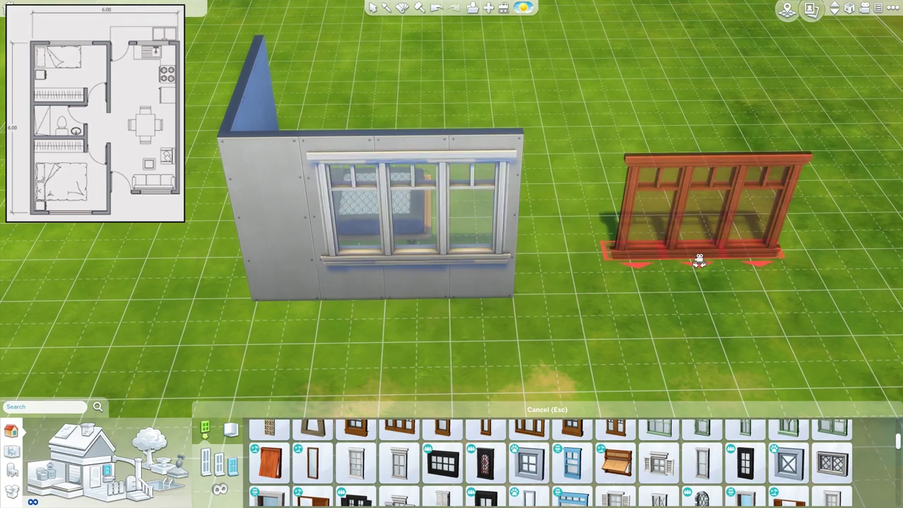
pyautogui.press('Escape')
pyautogui.scroll(3, 698, 258)
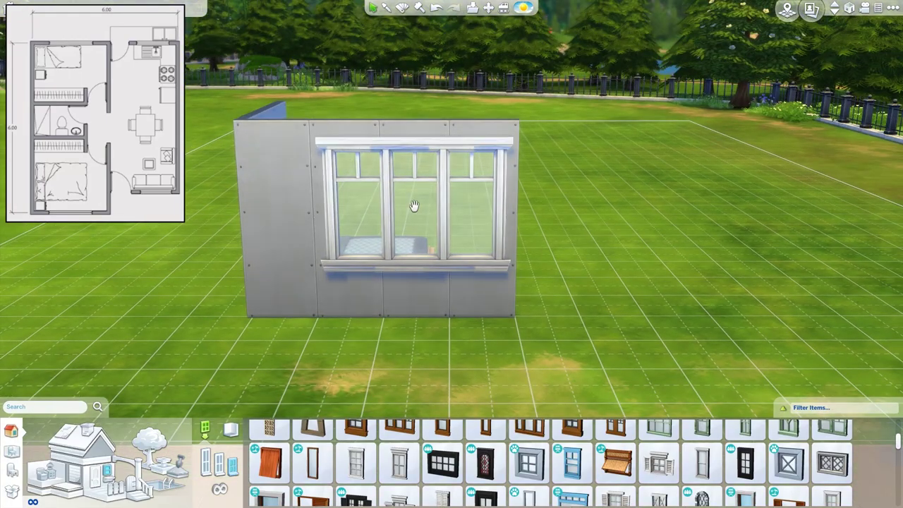
pyautogui.click(414, 205)
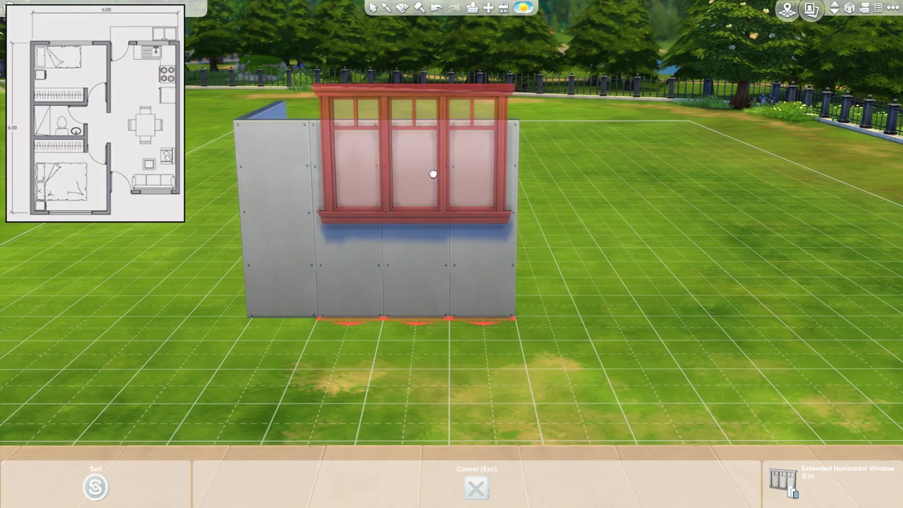
pyautogui.click(433, 179)
pyautogui.press('e')
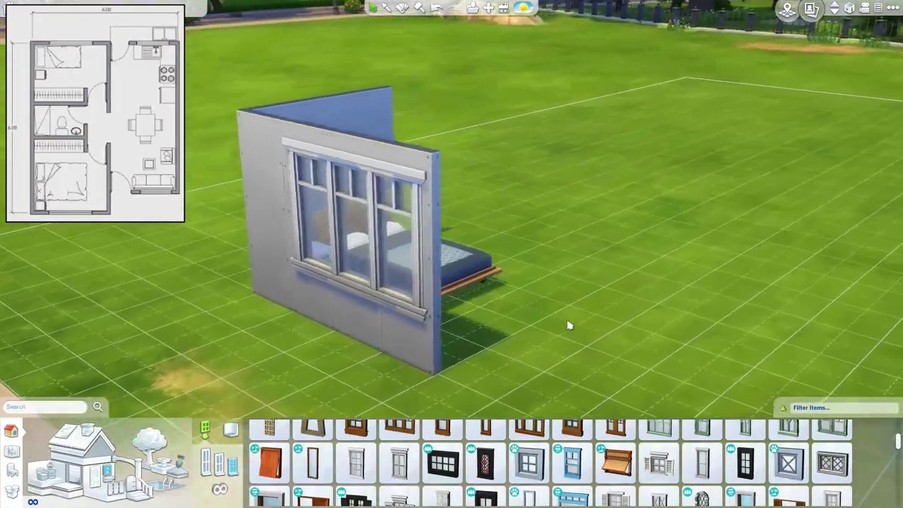
pyautogui.moveTo(504, 345); pyautogui.dragTo(502, 368)
# Step: Extend the back wall one tile right and run a short wall down from its corner
pyautogui.press('d')
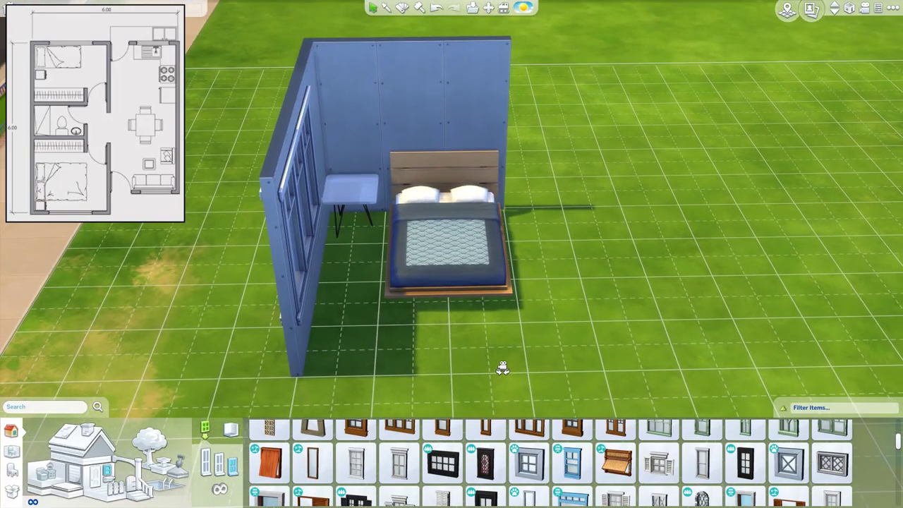
pyautogui.click(88, 478)
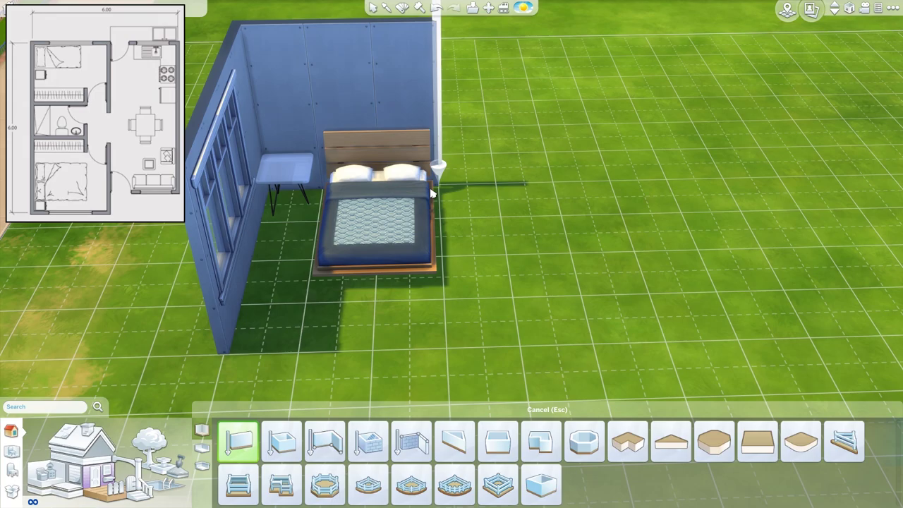
pyautogui.moveTo(459, 191); pyautogui.dragTo(485, 187)
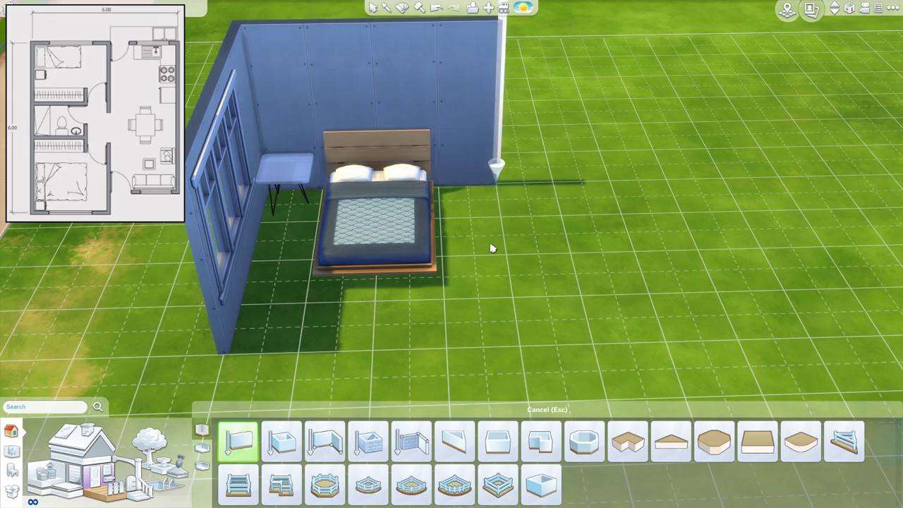
pyautogui.scroll(-2, 493, 282)
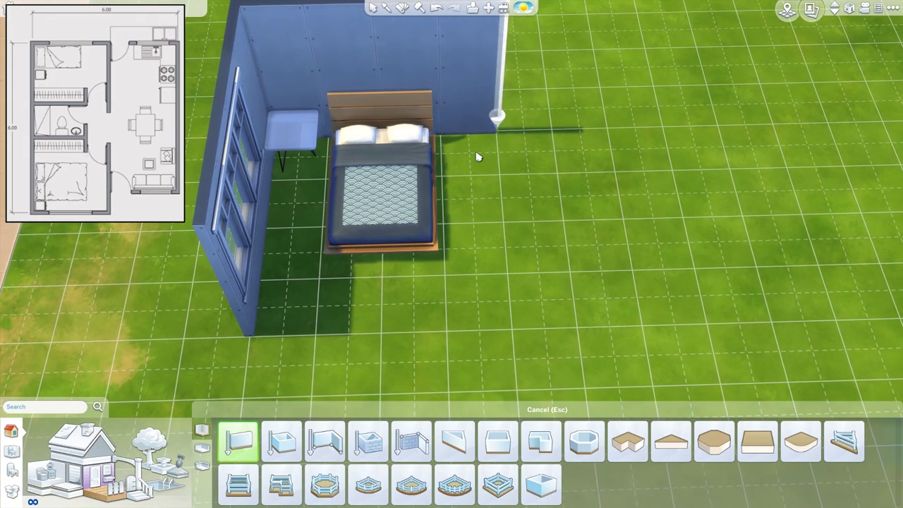
pyautogui.moveTo(500, 141); pyautogui.dragTo(564, 241)
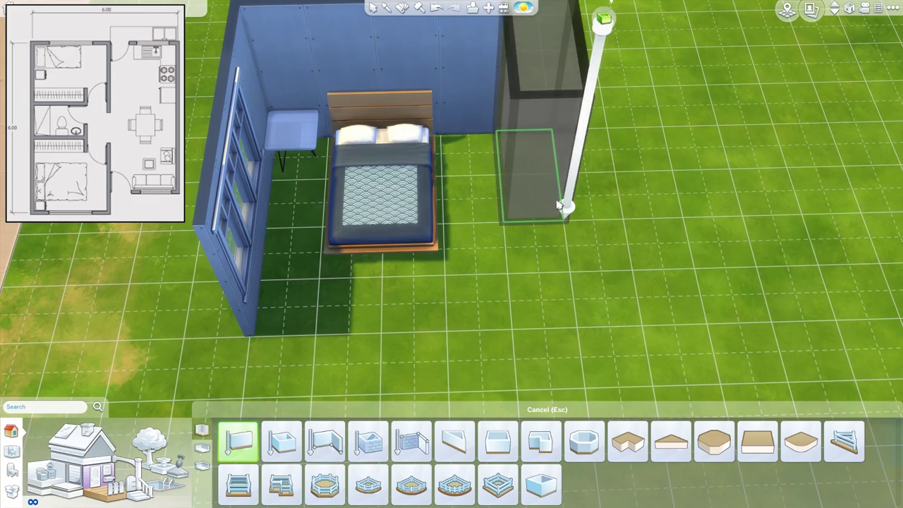
pyautogui.moveTo(558, 204); pyautogui.dragTo(500, 134)
pyautogui.scroll(-3, 540, 216)
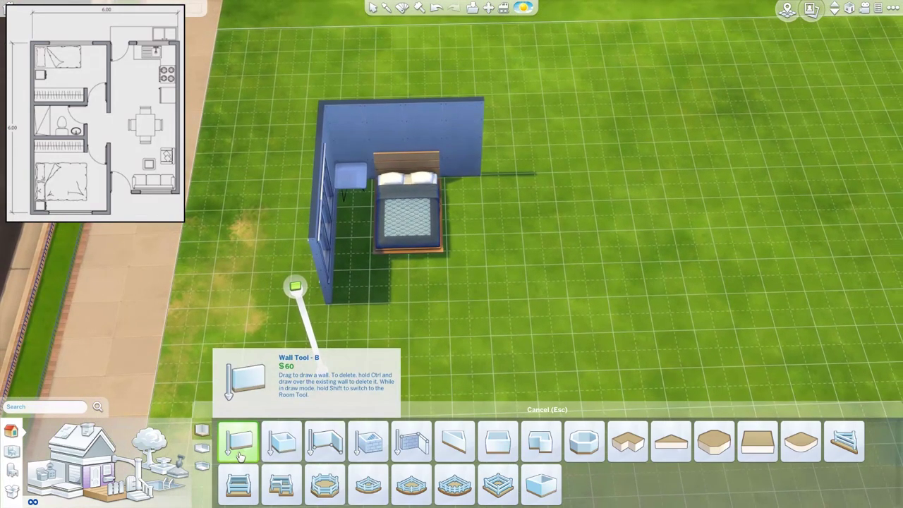
pyautogui.scroll(3, 439, 288)
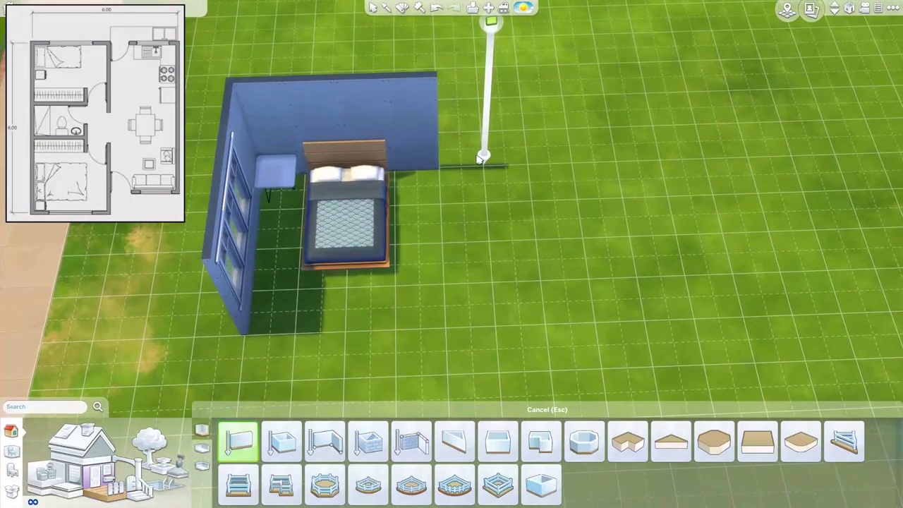
pyautogui.moveTo(437, 178); pyautogui.dragTo(494, 236)
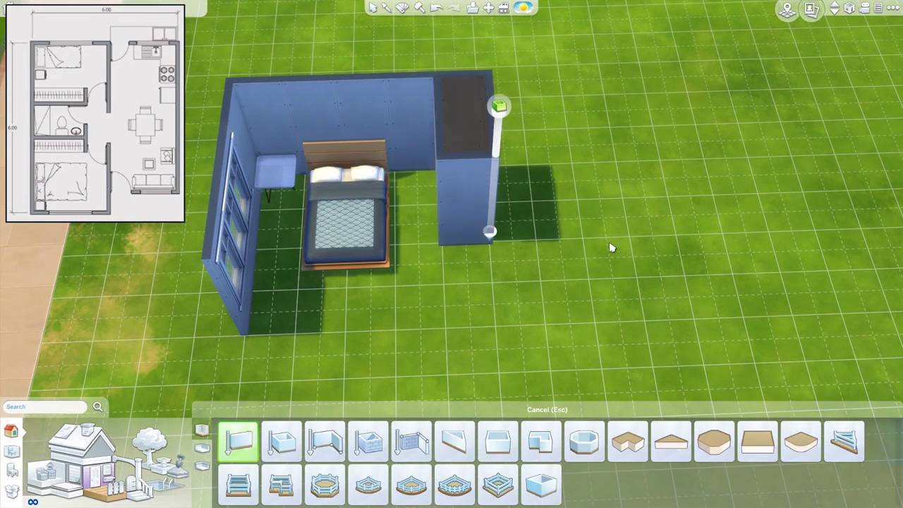
# Step: Add a narrow room beside the bedroom and close the bedroom's front with a wall
pyautogui.click(281, 441)
pyautogui.moveTo(456, 256); pyautogui.dragTo(501, 337)
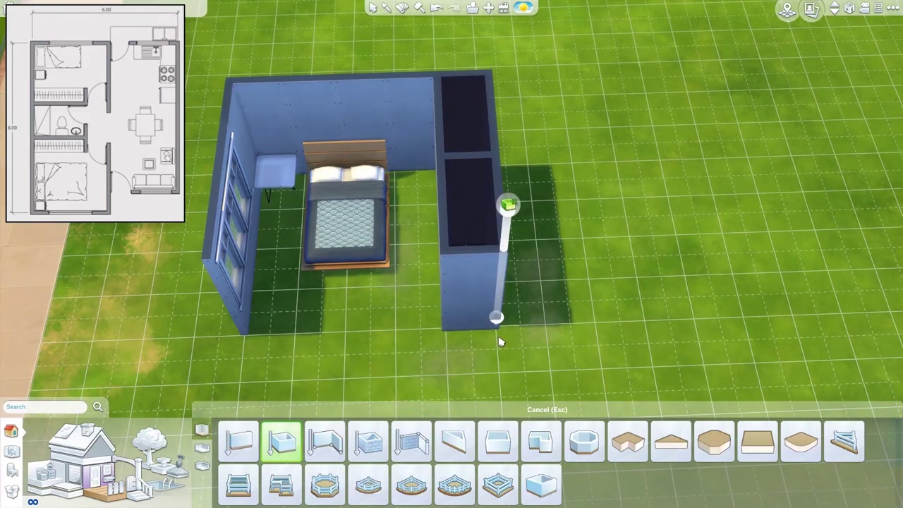
pyautogui.press('Escape')
pyautogui.click(239, 442)
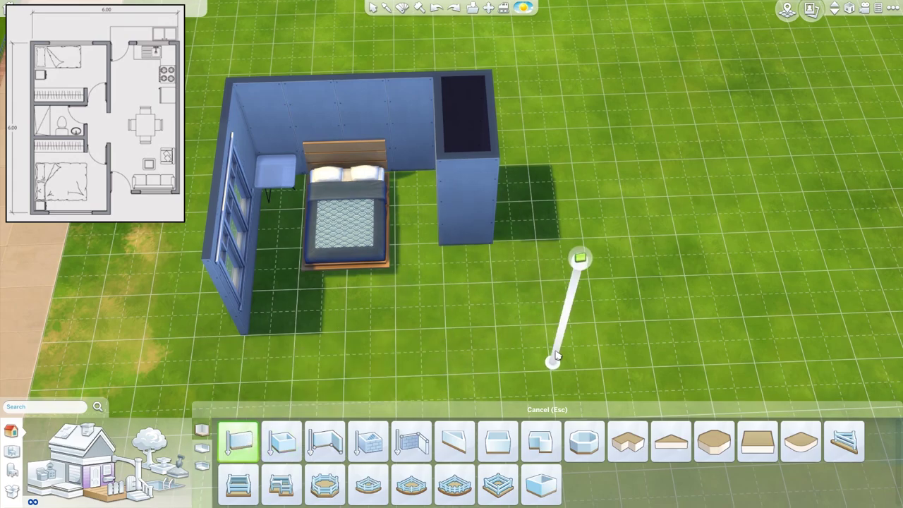
pyautogui.moveTo(498, 245); pyautogui.dragTo(451, 326)
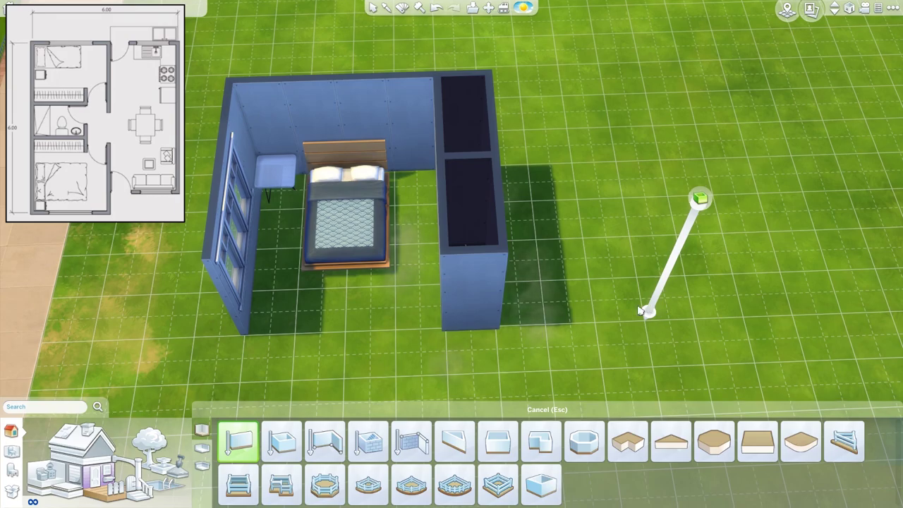
pyautogui.hotkey('ctrl', 'z')
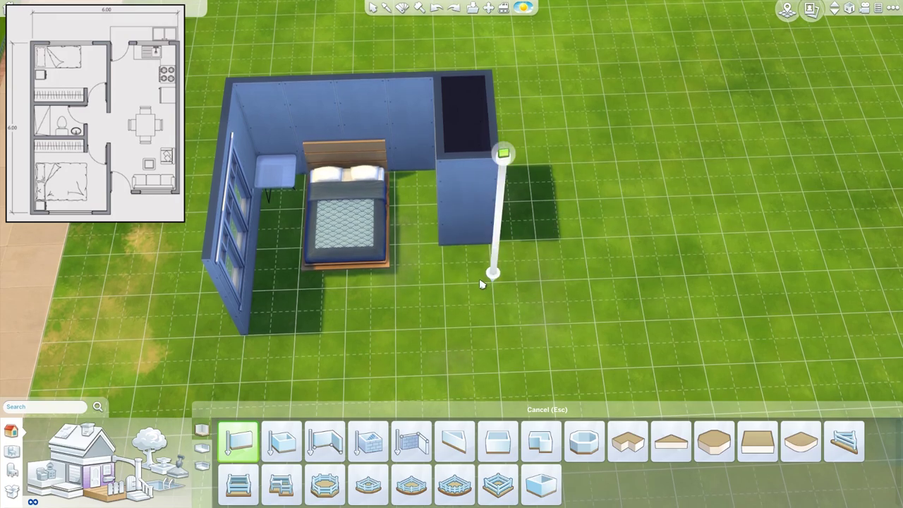
pyautogui.press('s')
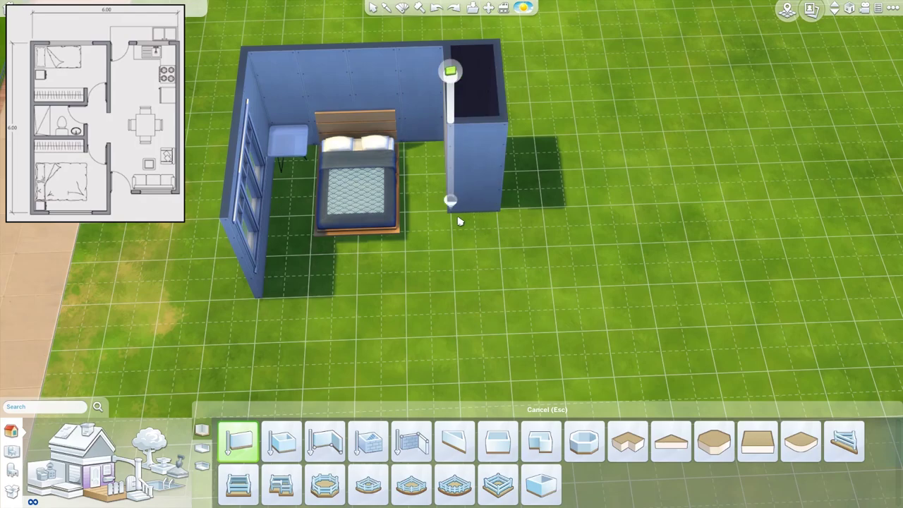
pyautogui.moveTo(457, 224); pyautogui.dragTo(312, 296)
pyautogui.scroll(-3, 474, 282)
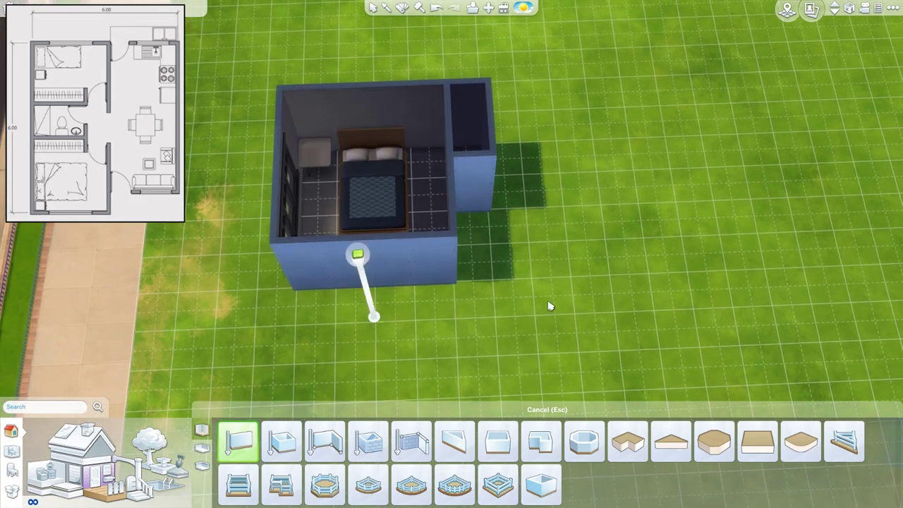
pyautogui.press('e')
pyautogui.scroll(3, 572, 288)
pyautogui.scroll(-5, 585, 318)
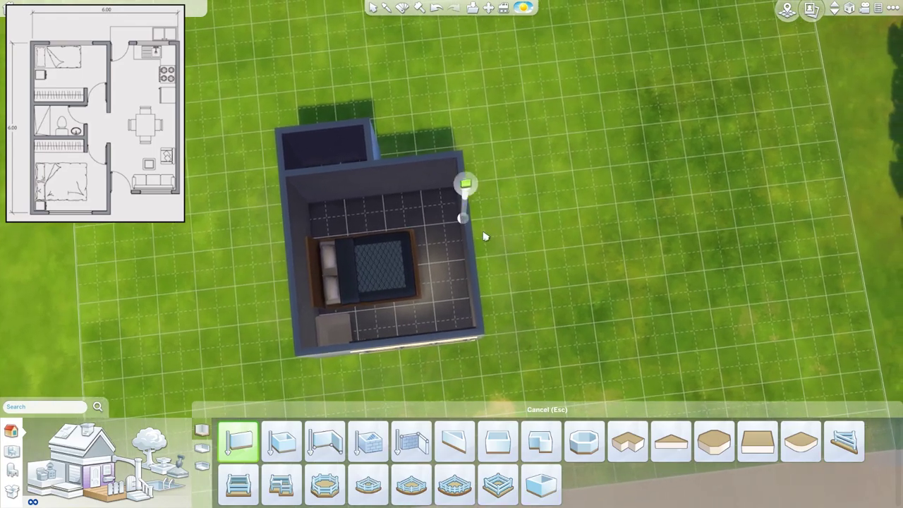
pyautogui.press('Escape')
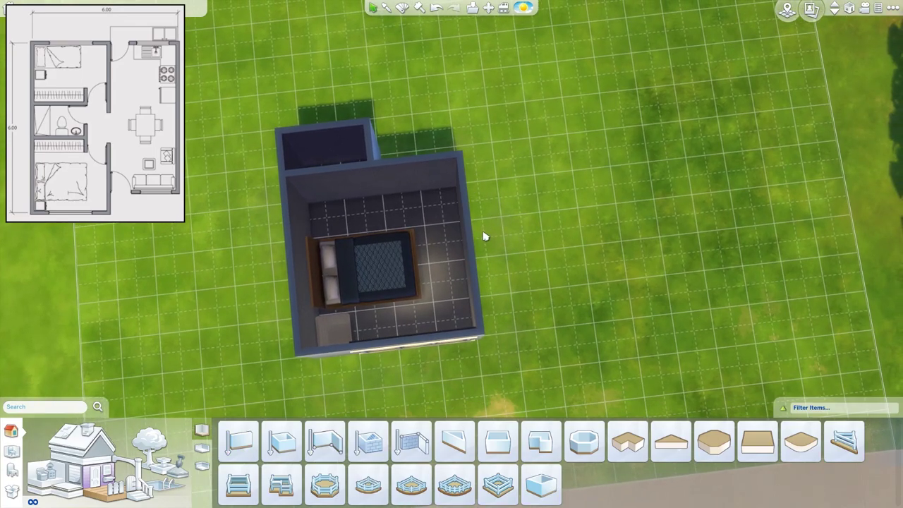
# Step: Push the bedroom's right wall outward to widen the room
pyautogui.moveTo(486, 238); pyautogui.dragTo(604, 250)
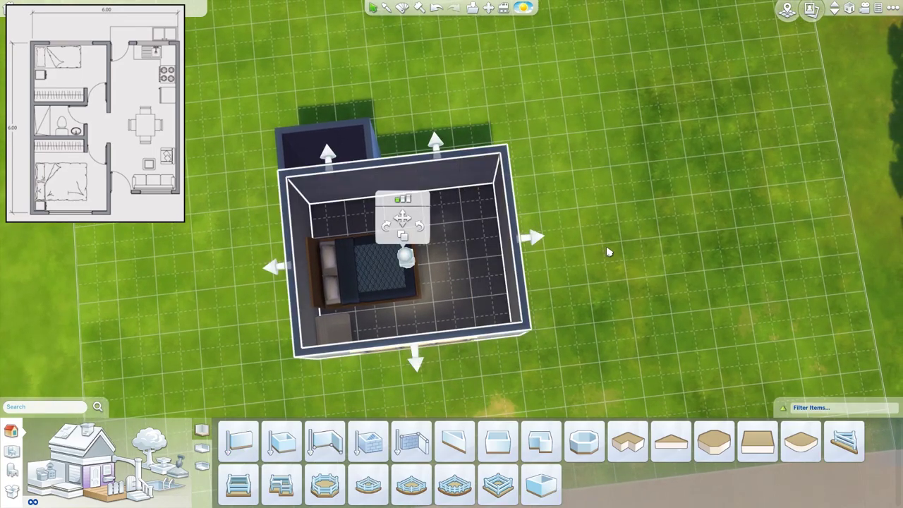
pyautogui.scroll(3, 606, 257)
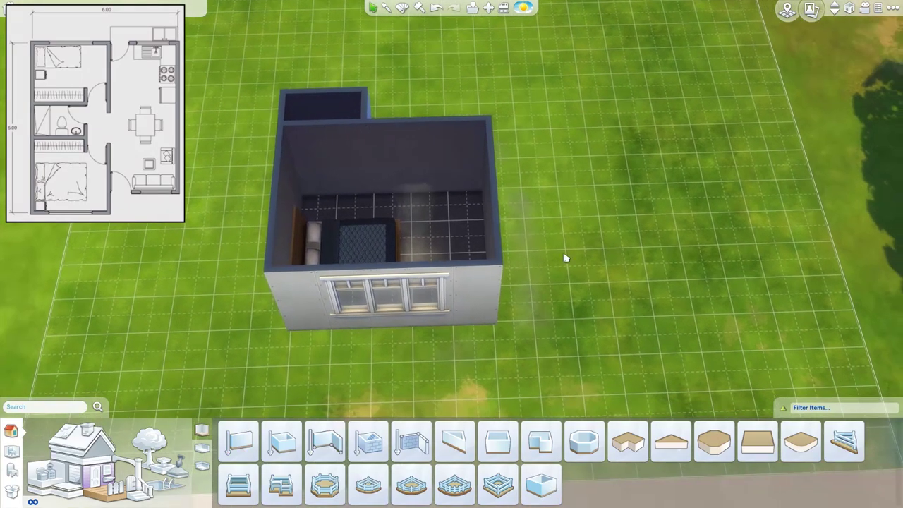
pyautogui.scroll(-3, 565, 258)
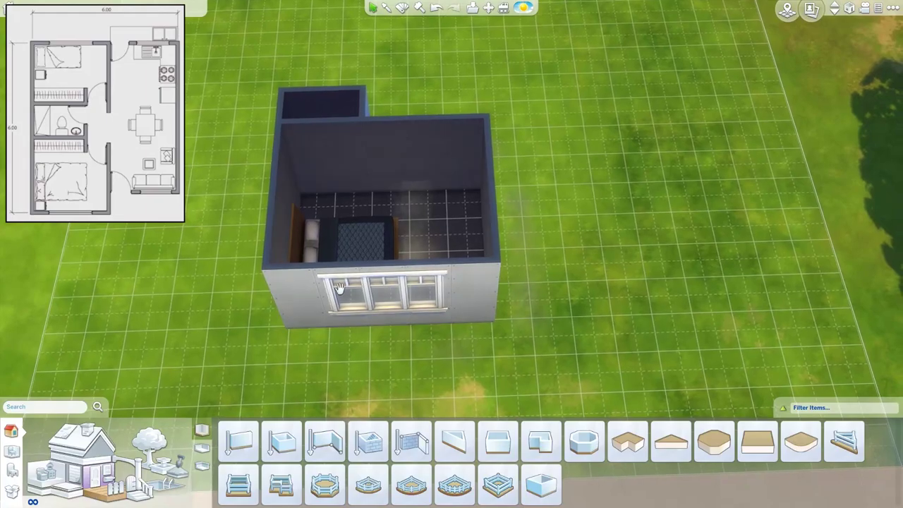
pyautogui.scroll(-1, 599, 312)
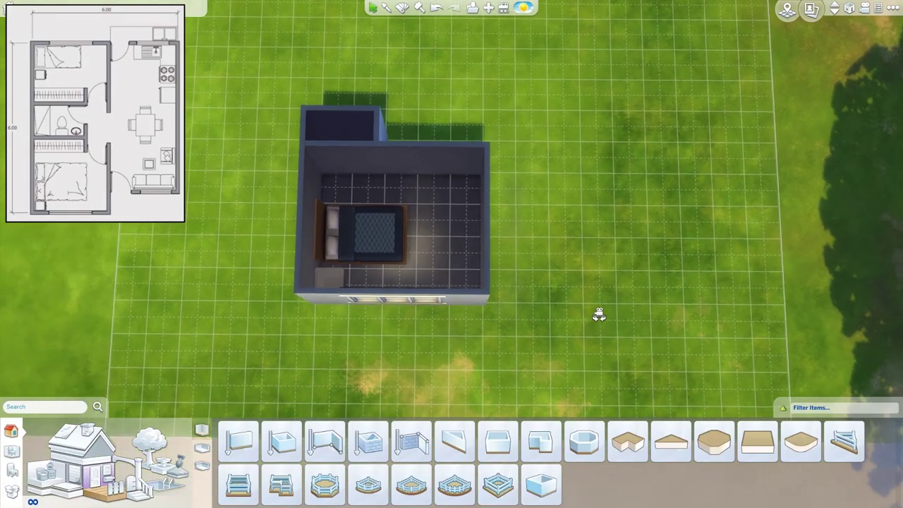
pyautogui.press('w')
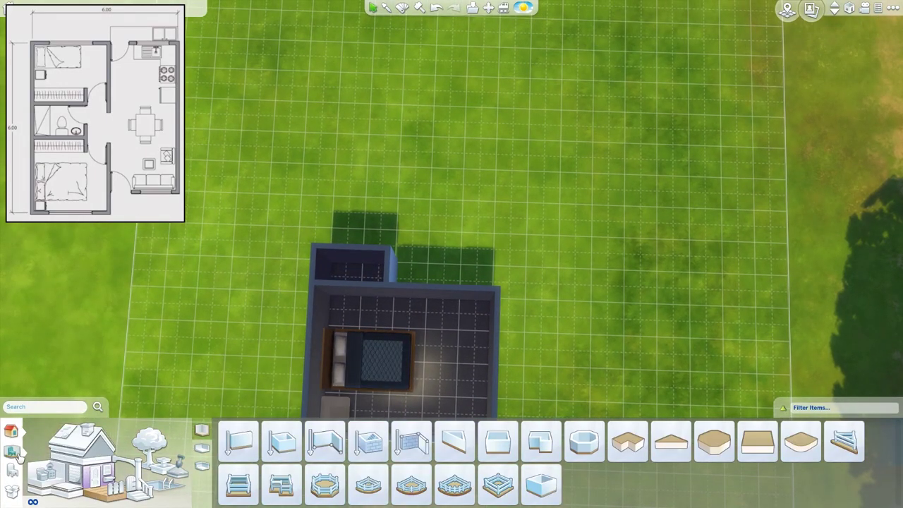
# Step: Place the Perfect Size Closet from Dressers against the bedroom's back wall
pyautogui.click(14, 452)
pyautogui.click(154, 479)
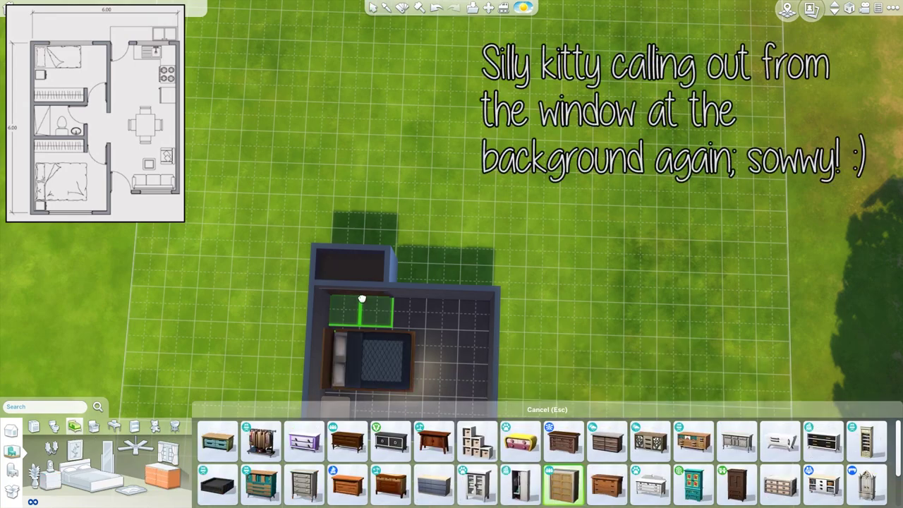
pyautogui.scroll(4, 614, 238)
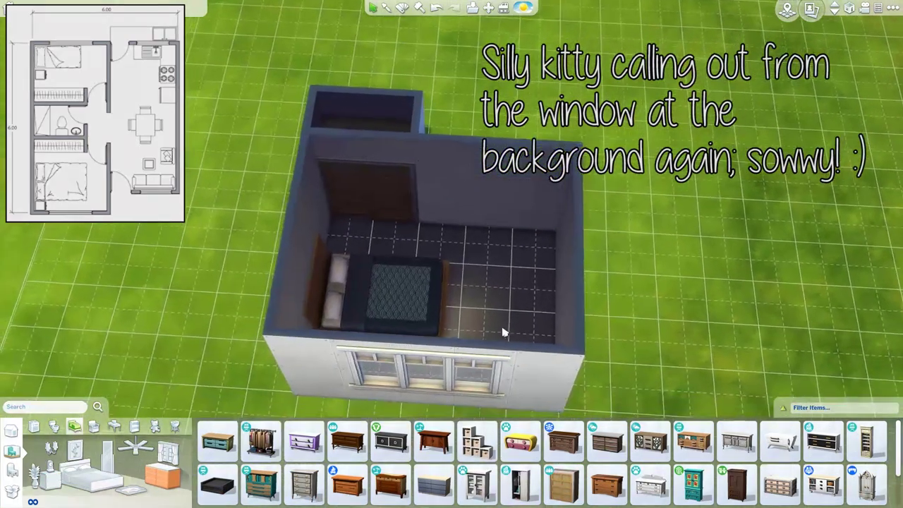
pyautogui.scroll(3, 519, 329)
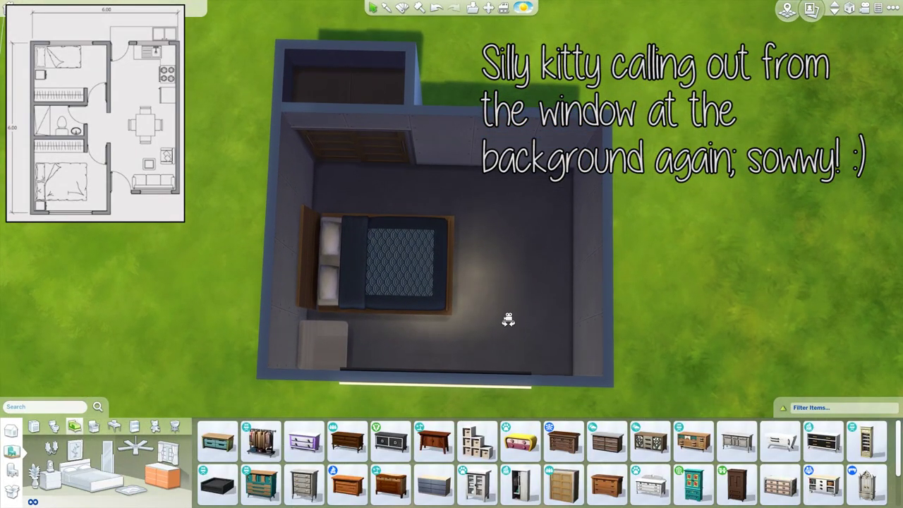
pyautogui.press('w')
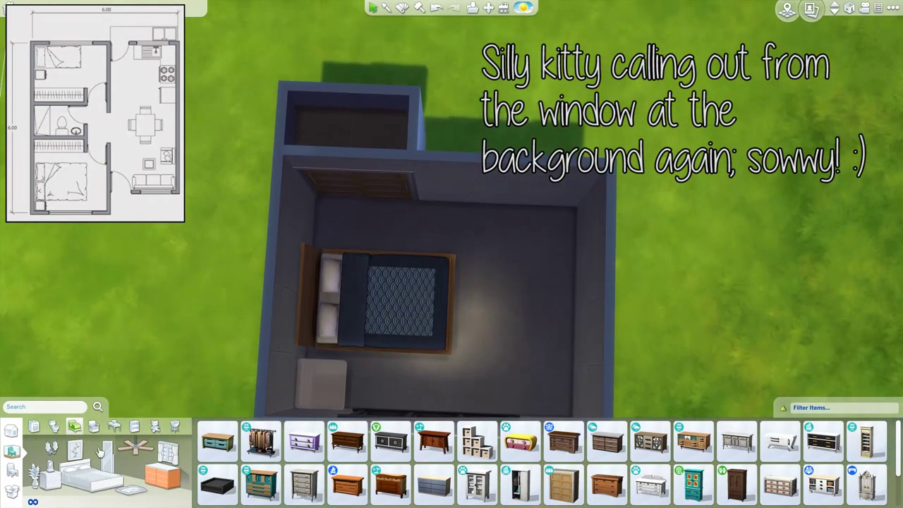
pyautogui.click(11, 430)
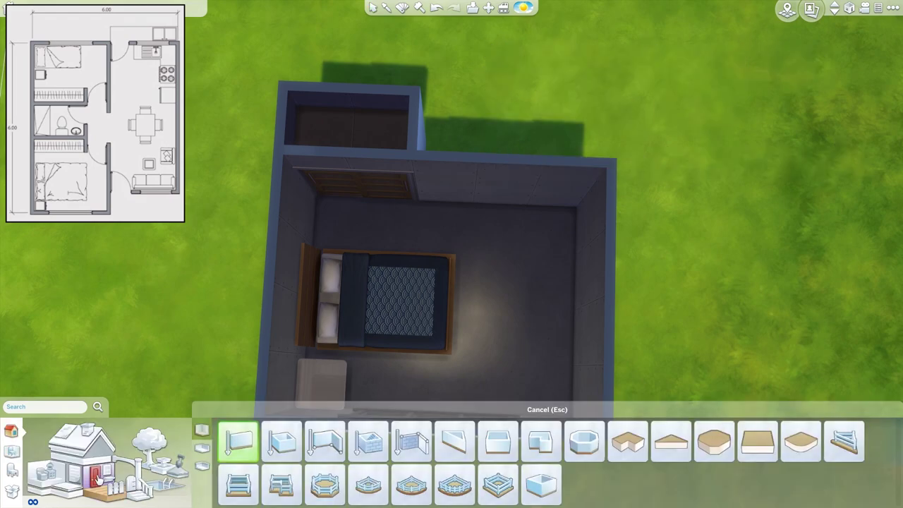
# Step: Place a Simple Four Panel Door in the bedroom's top wall
pyautogui.click(94, 467)
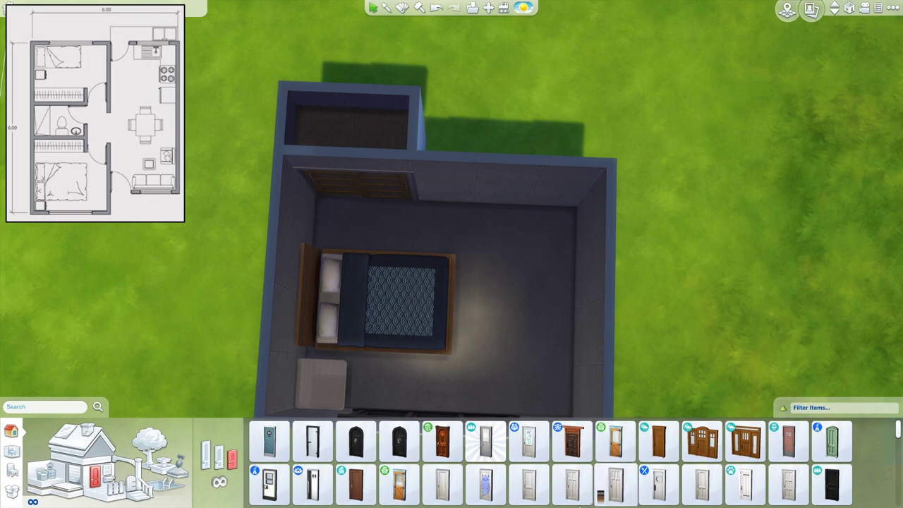
pyautogui.scroll(-1, 529, 466)
pyautogui.click(528, 452)
pyautogui.click(520, 203)
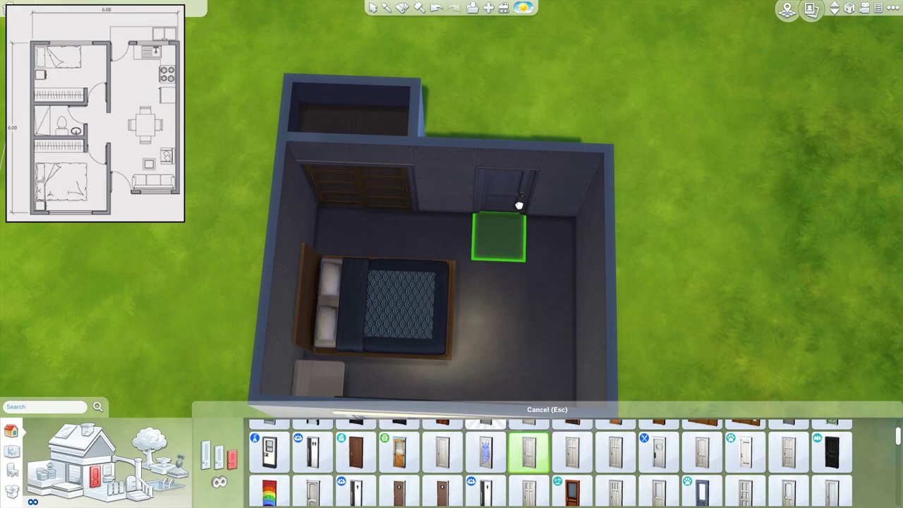
pyautogui.press('Escape')
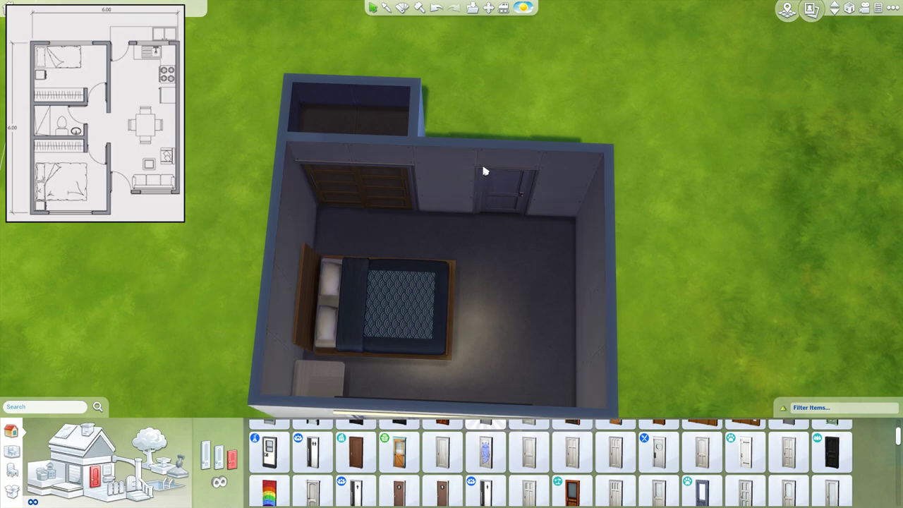
pyautogui.scroll(-2, 705, 289)
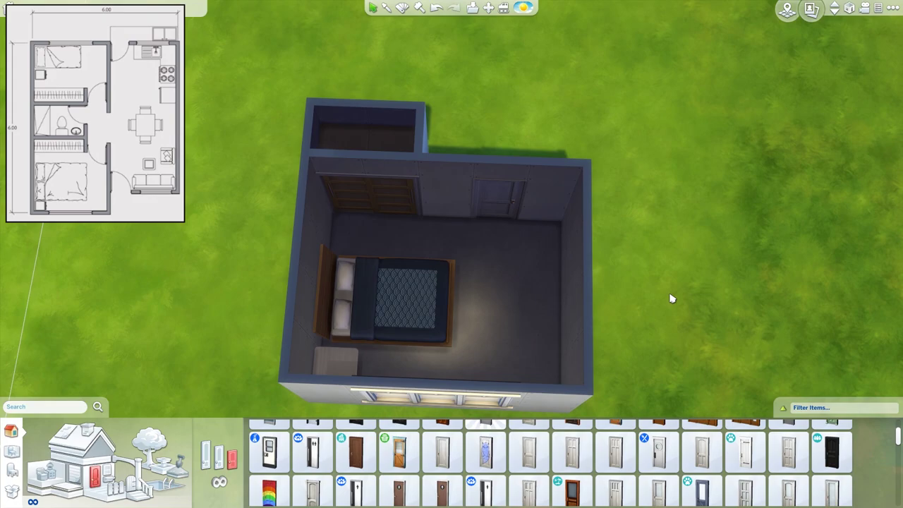
pyautogui.press('w')
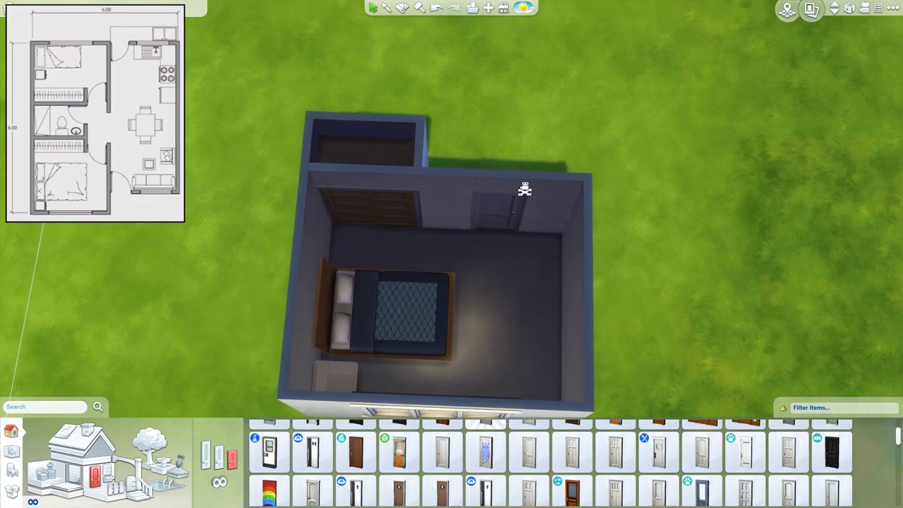
pyautogui.press('s')
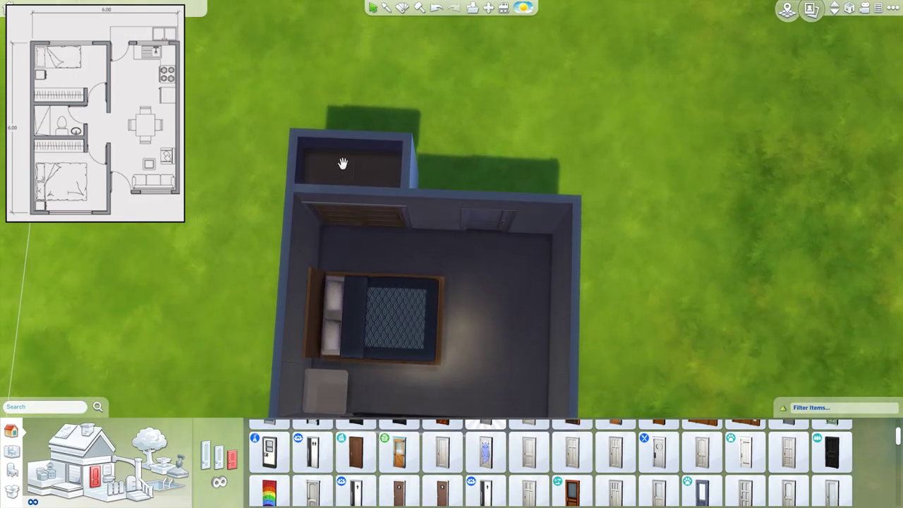
# Step: Widen the small nook behind the bedroom by dragging its wall to the right
pyautogui.moveTo(429, 173); pyautogui.dragTo(469, 178)
pyautogui.press('s')
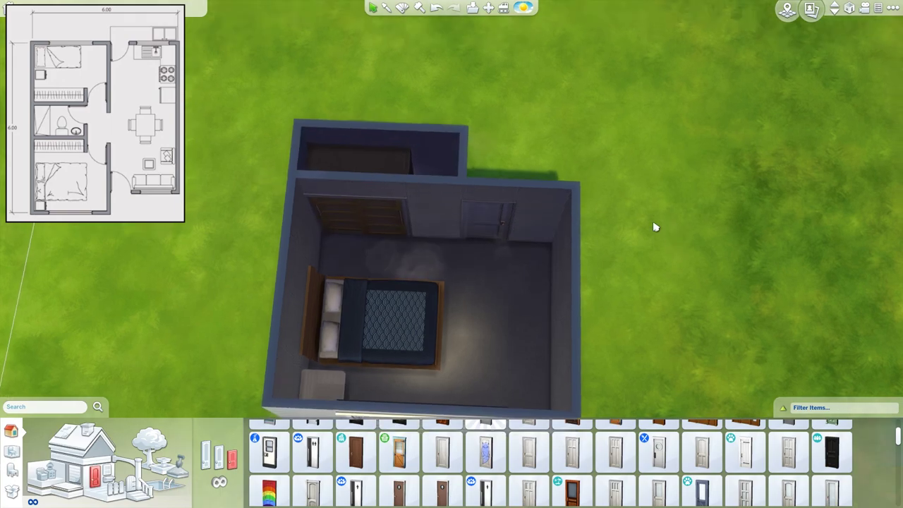
pyautogui.click(360, 171)
pyautogui.press('Escape')
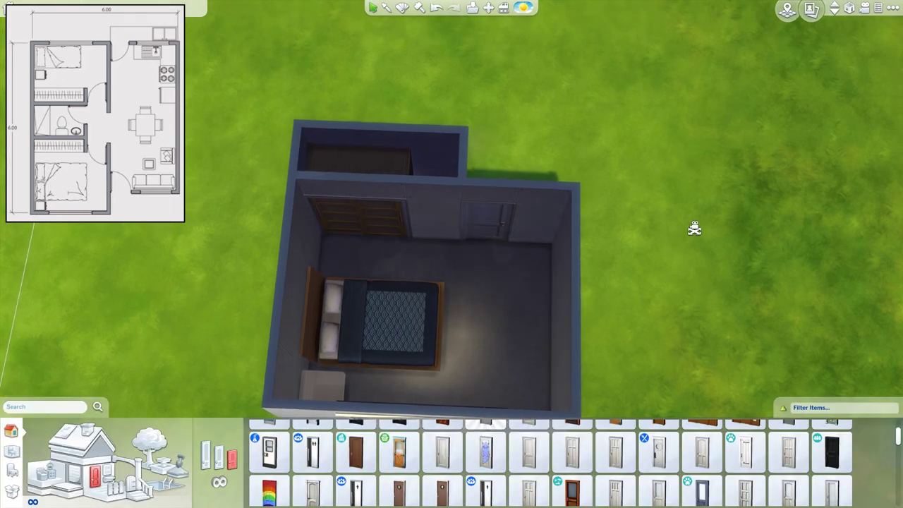
pyautogui.press('w')
pyautogui.press('s')
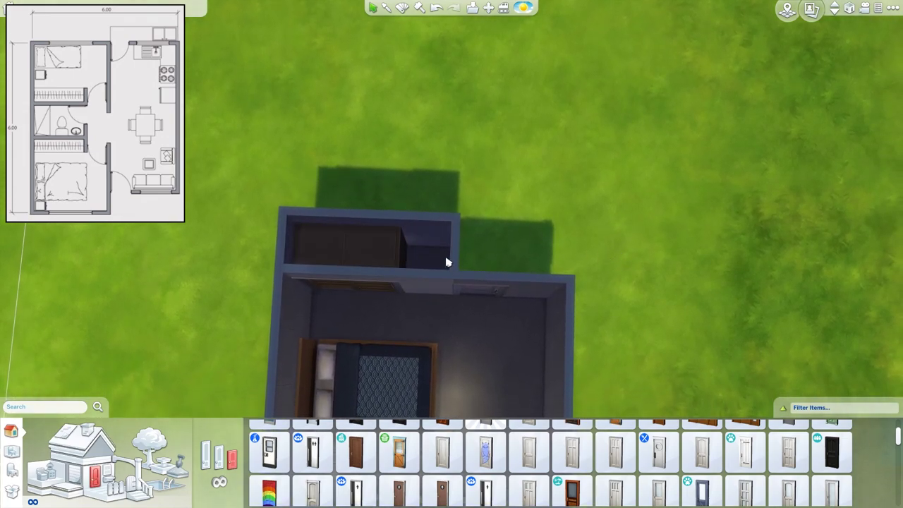
# Step: Drag out a small rectangular walled room beside the wardrobe block with the Room tool
pyautogui.click(84, 469)
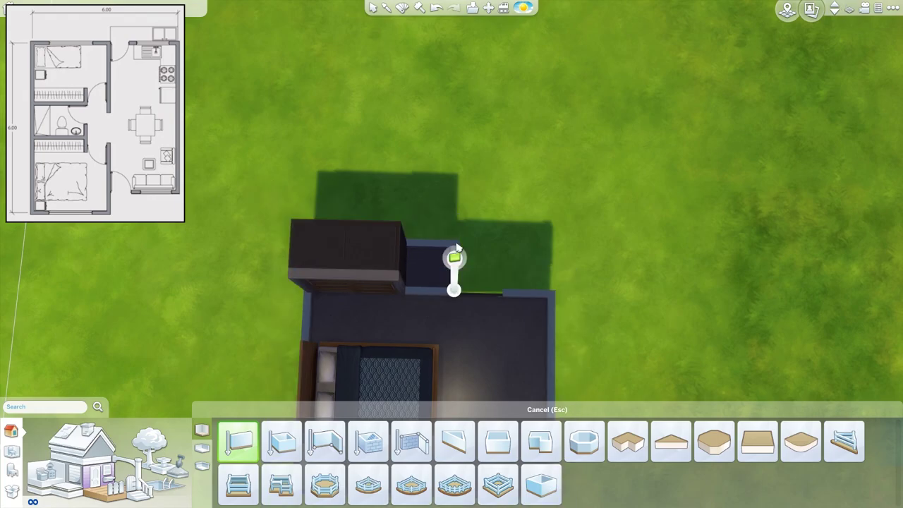
pyautogui.press('e')
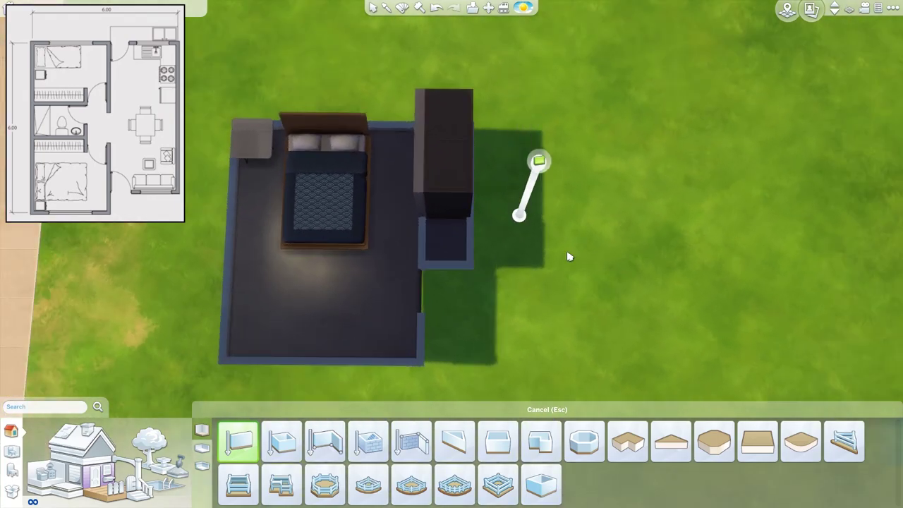
pyautogui.press('d')
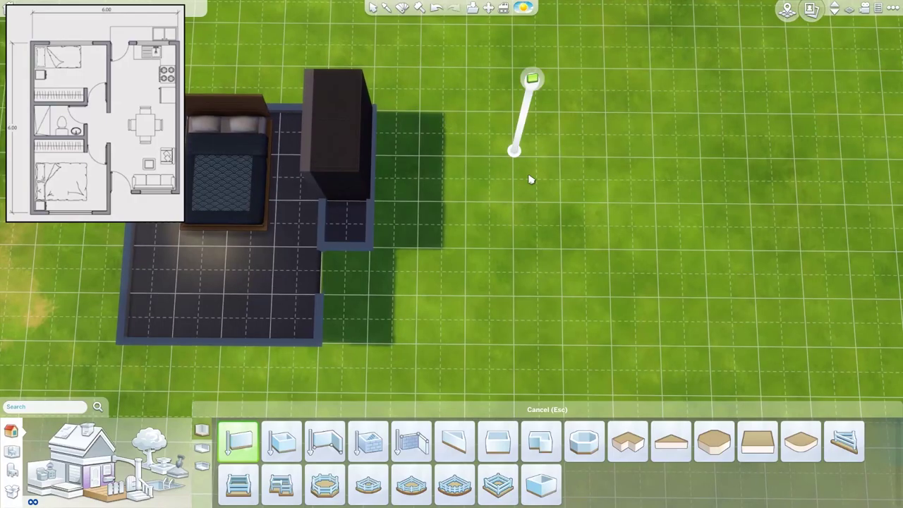
pyautogui.moveTo(374, 111); pyautogui.dragTo(459, 242)
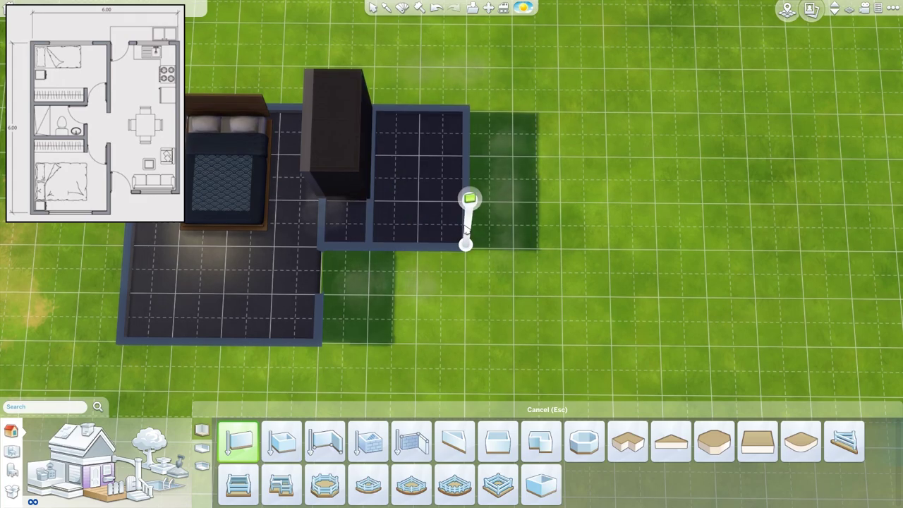
pyautogui.scroll(3, 465, 244)
pyautogui.press('Escape')
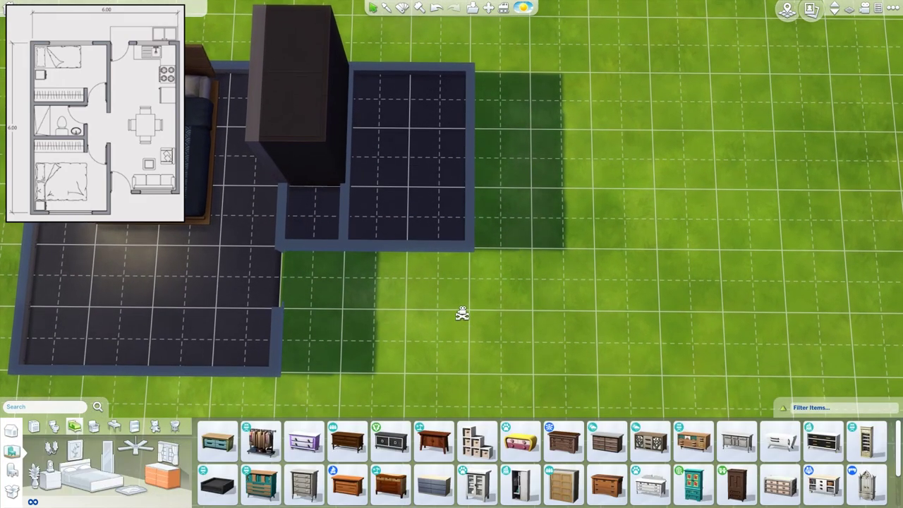
pyautogui.scroll(3, 462, 313)
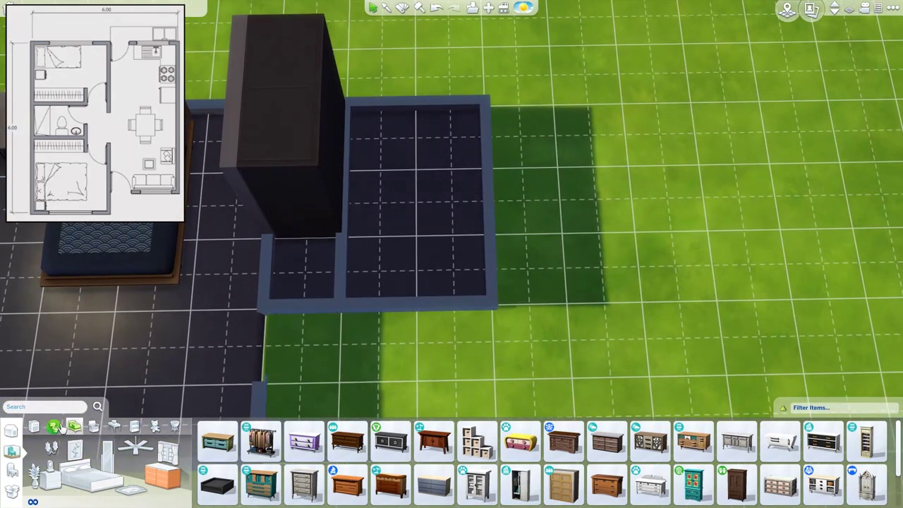
# Step: Place the Sheer Will Clawfoot Tub against the new room's back wall
pyautogui.click(54, 427)
pyautogui.click(125, 455)
pyautogui.scroll(1, 503, 317)
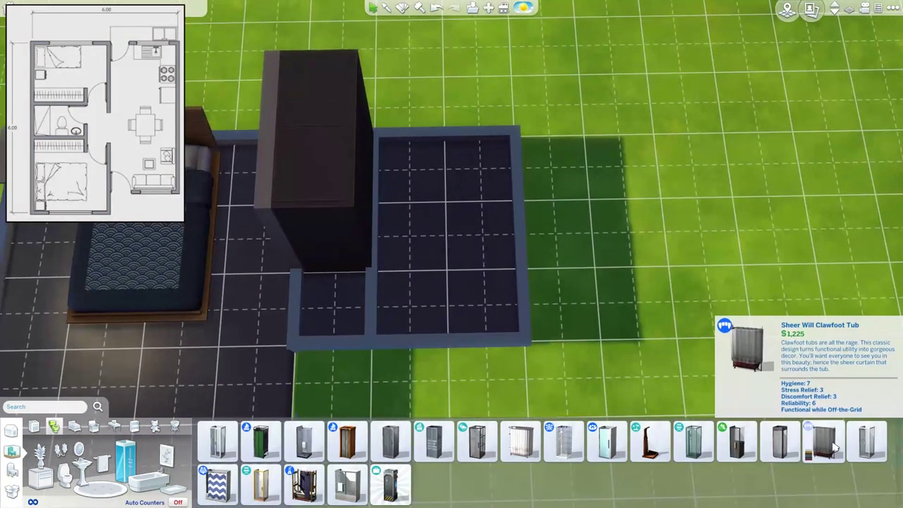
pyautogui.click(526, 451)
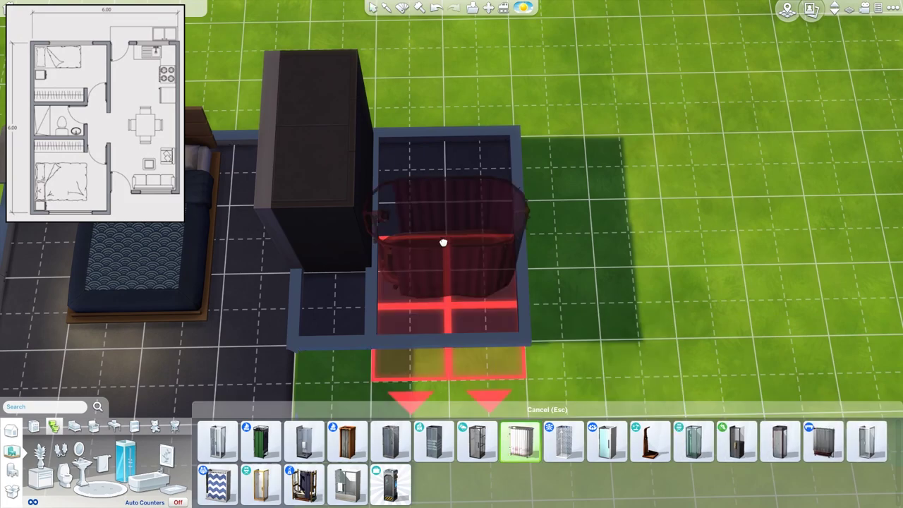
pyautogui.click(444, 181)
pyautogui.scroll(1, 595, 281)
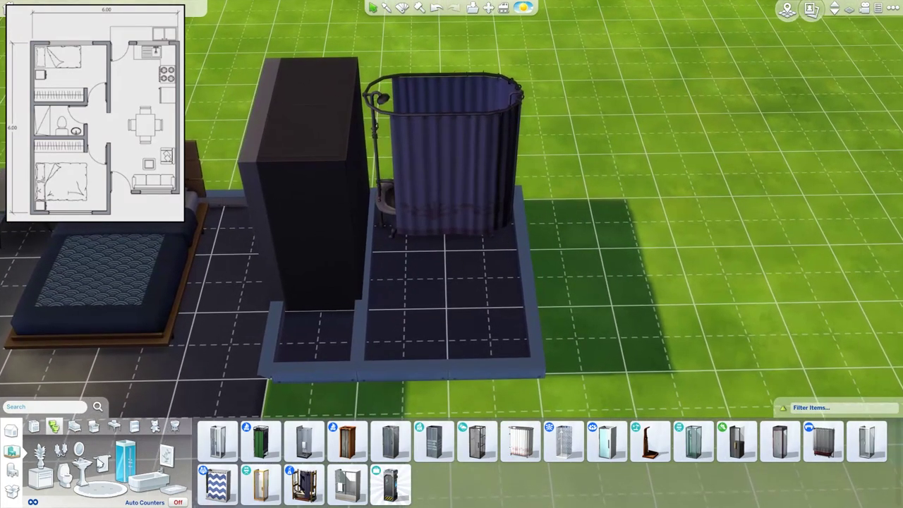
# Step: Add a toilet beside the tub, rotated to face left
pyautogui.click(63, 471)
pyautogui.click(390, 441)
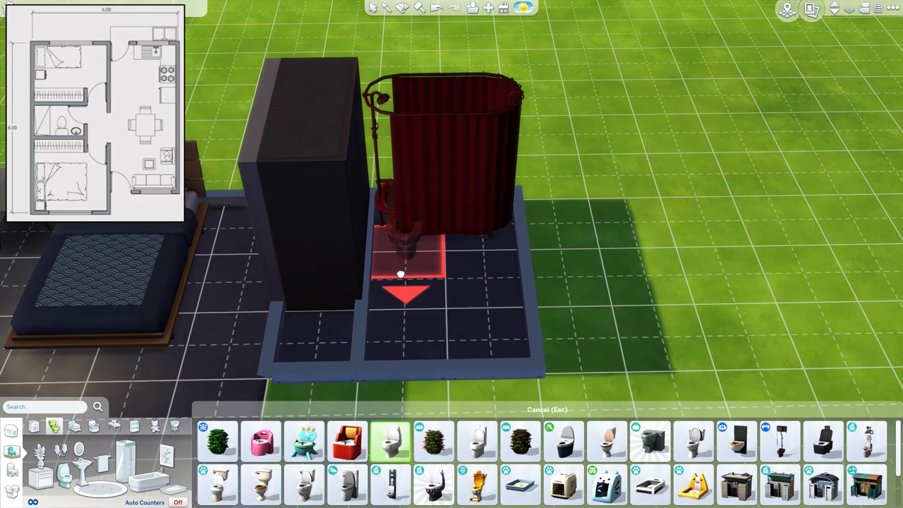
pyautogui.moveTo(475, 284); pyautogui.dragTo(395, 277)
pyautogui.scroll(3, 590, 327)
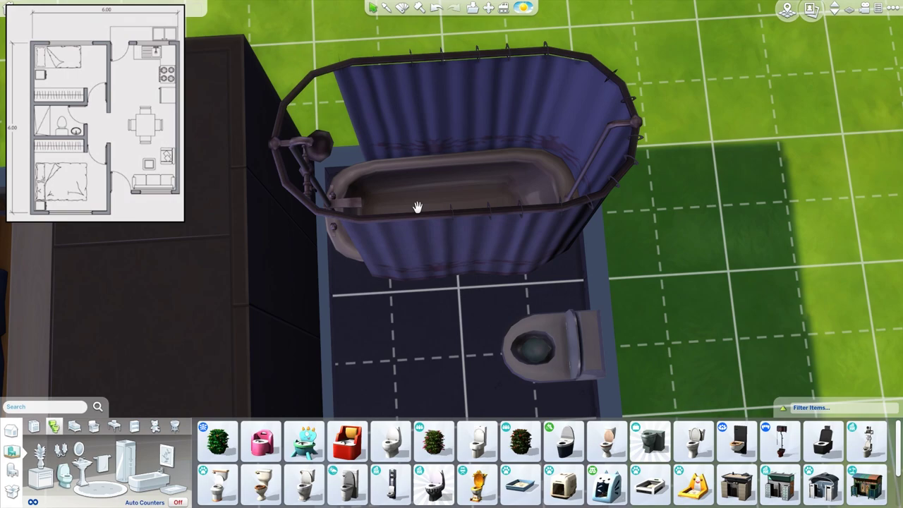
pyautogui.click(532, 345)
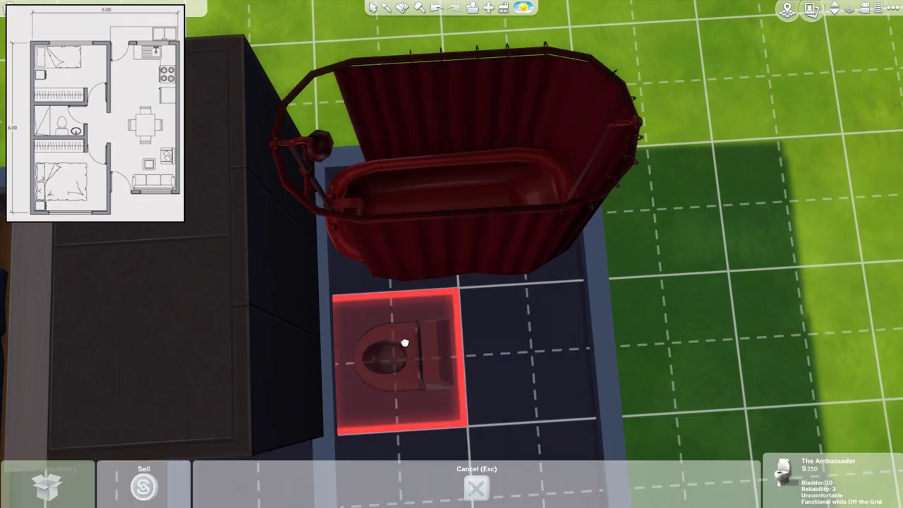
pyautogui.moveTo(390, 339); pyautogui.dragTo(390, 340)
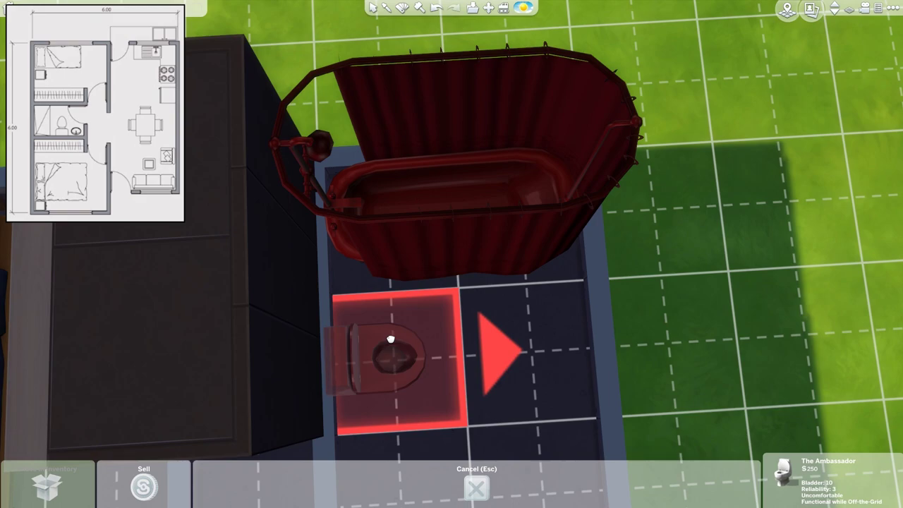
pyautogui.moveTo(390, 339); pyautogui.dragTo(512, 322)
pyautogui.click(528, 329)
pyautogui.scroll(-3, 642, 383)
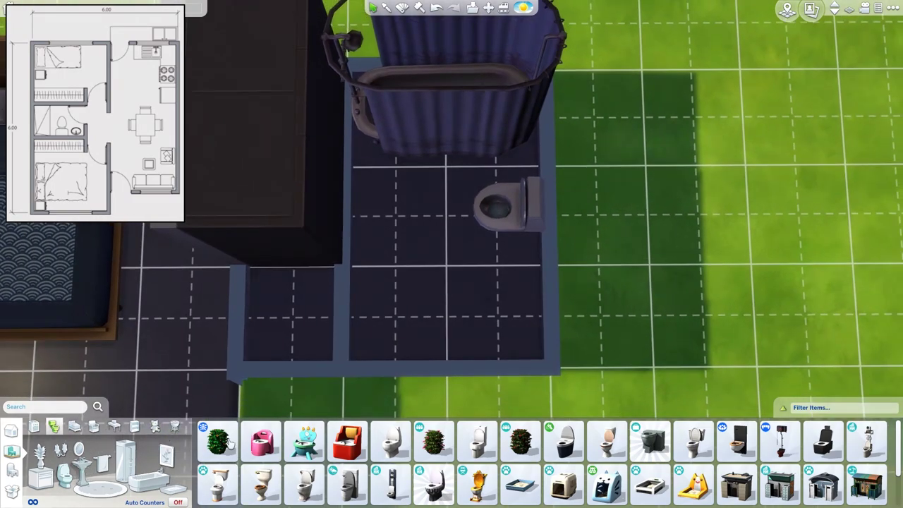
# Step: Place a dark sink beside the toilet from Bathroom > Sinks
pyautogui.click(64, 465)
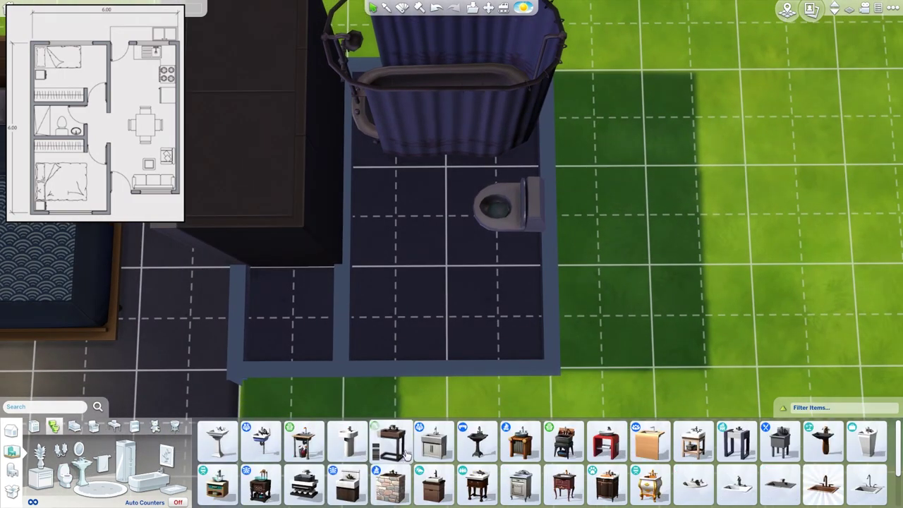
pyautogui.click(390, 440)
pyautogui.click(477, 316)
pyautogui.scroll(-2, 623, 258)
pyautogui.moveTo(636, 339); pyautogui.dragTo(540, 306)
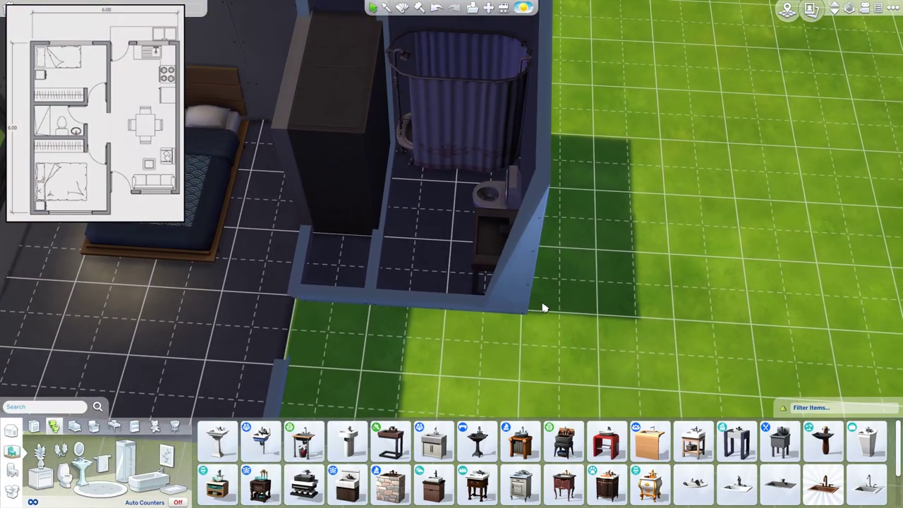
# Step: Copy the existing door and place it in the bathroom's outer wall
pyautogui.press('Home')
pyautogui.moveTo(402, 317); pyautogui.dragTo(344, 323)
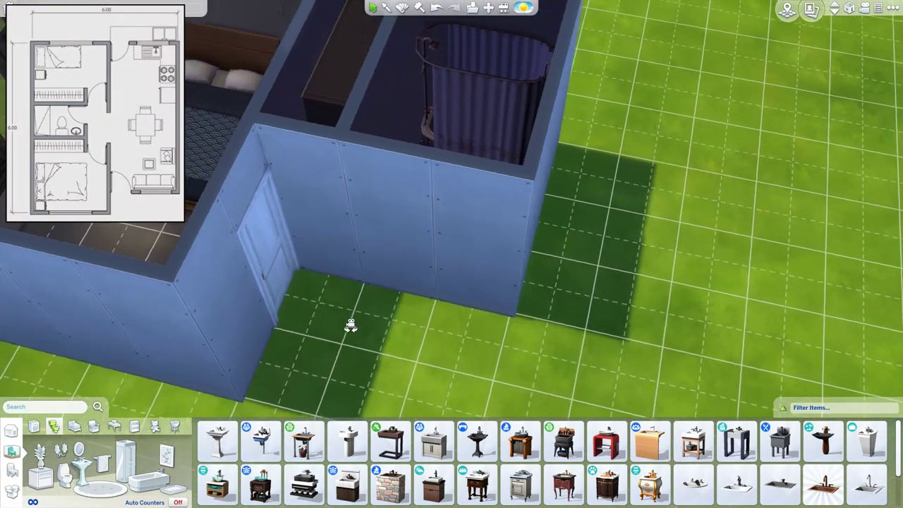
pyautogui.click(267, 246)
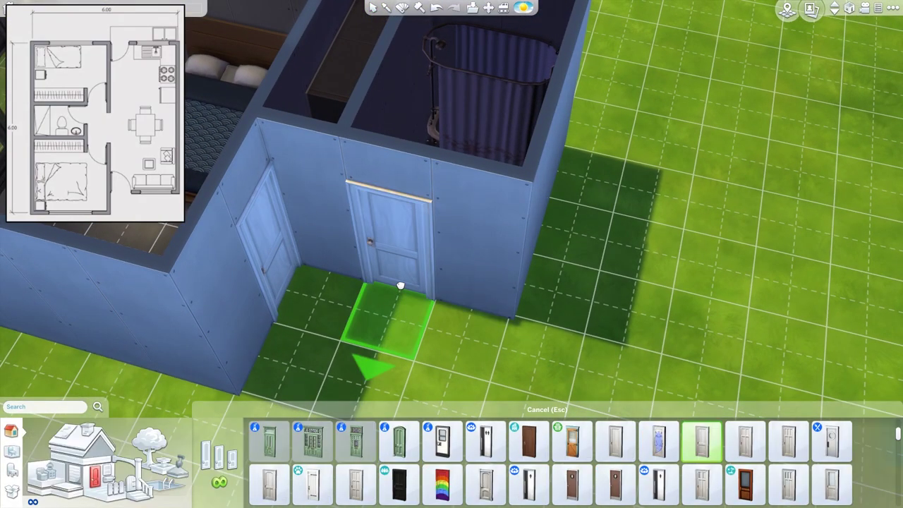
pyautogui.click(405, 262)
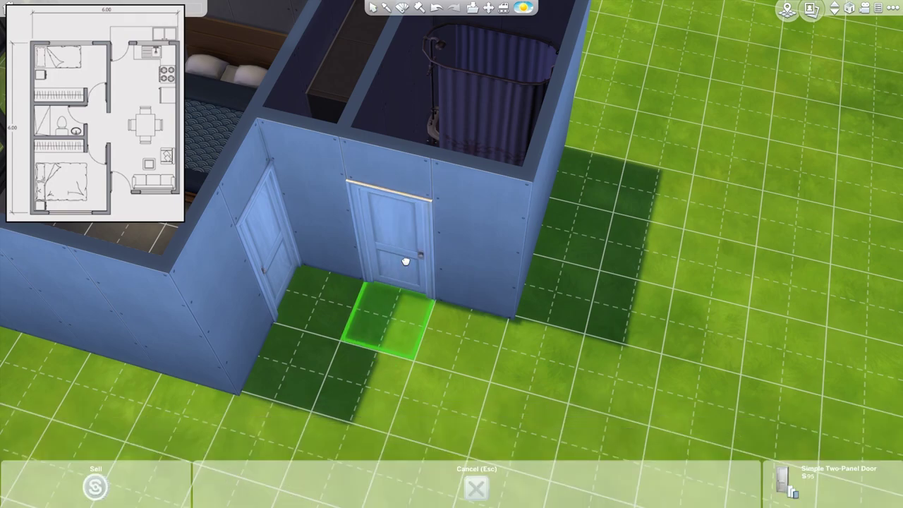
pyautogui.press('Escape')
pyautogui.press('End')
# Step: Rotate and pan the camera around the finished bathroom to inspect it
pyautogui.press('e')
pyautogui.scroll(2, 516, 309)
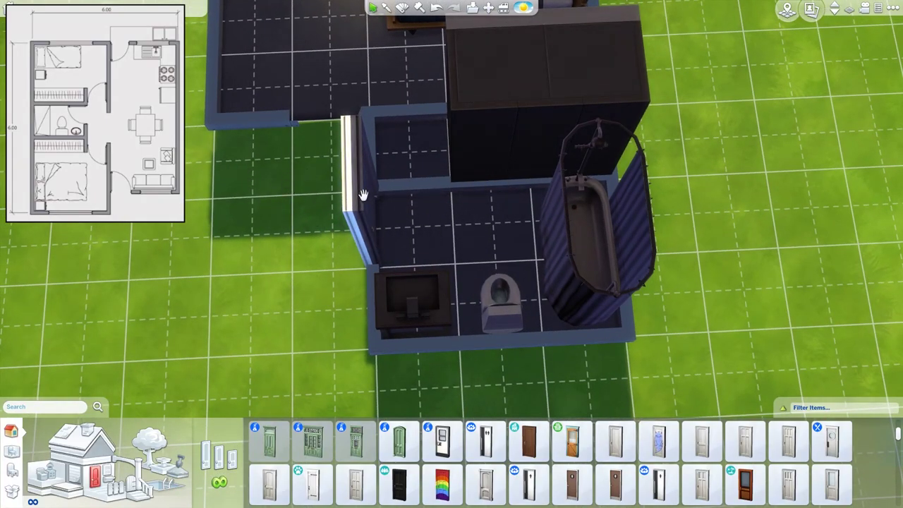
pyautogui.scroll(1, 465, 243)
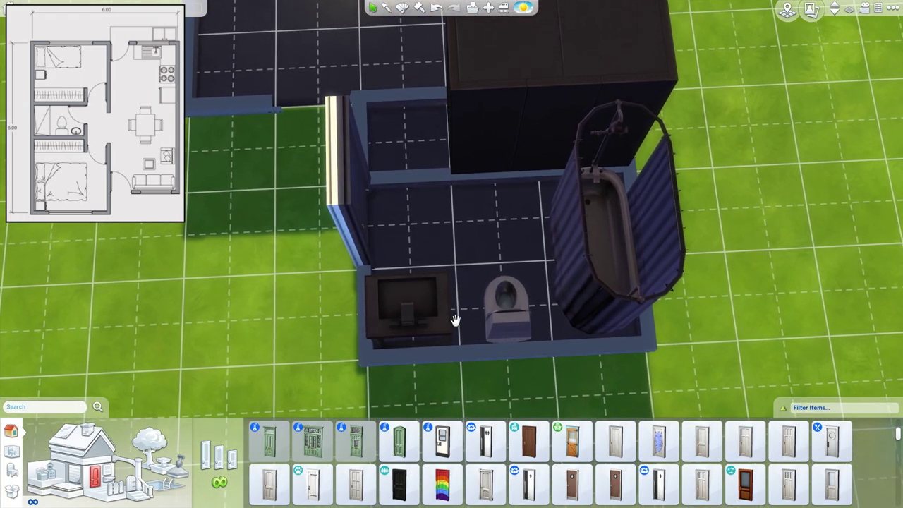
pyautogui.press('e')
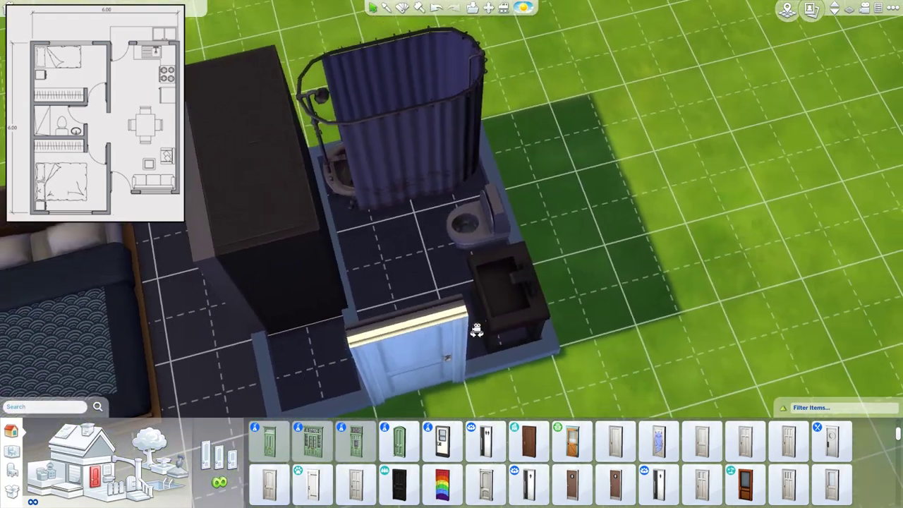
pyautogui.press('e')
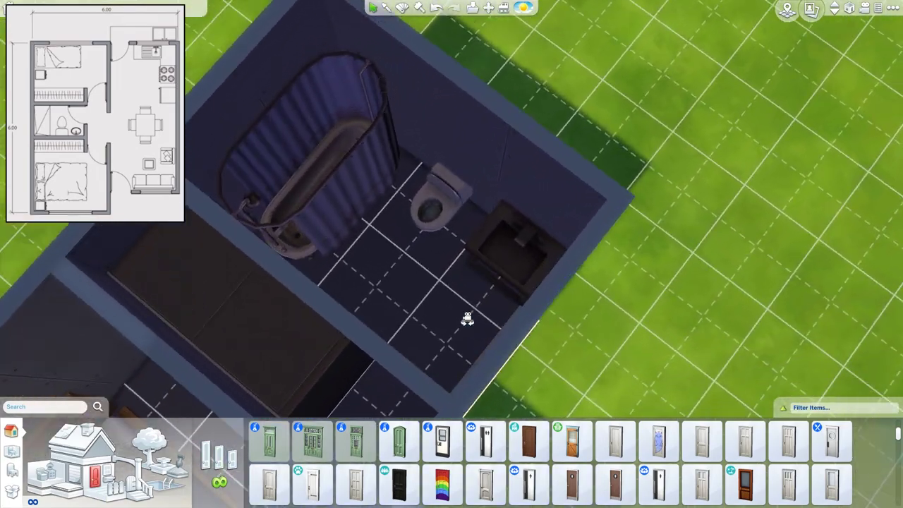
pyautogui.scroll(2, 451, 317)
pyautogui.scroll(-3, 453, 315)
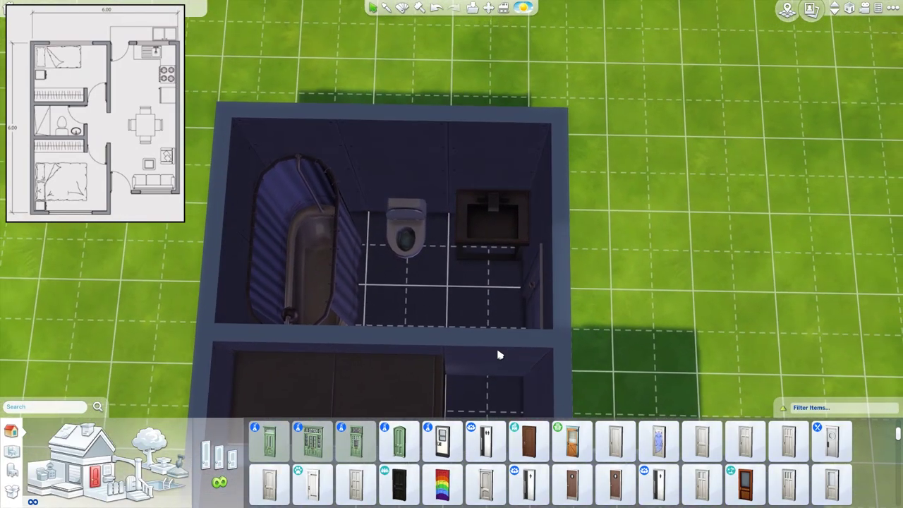
pyautogui.scroll(-1, 447, 317)
pyautogui.press('d')
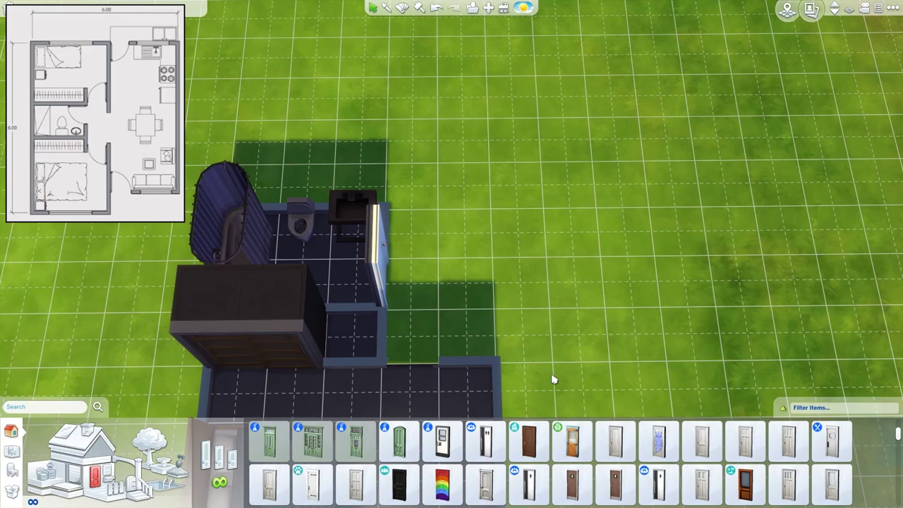
pyautogui.click(58, 452)
# Step: Draw a wall running upward from the bathroom
pyautogui.press('w')
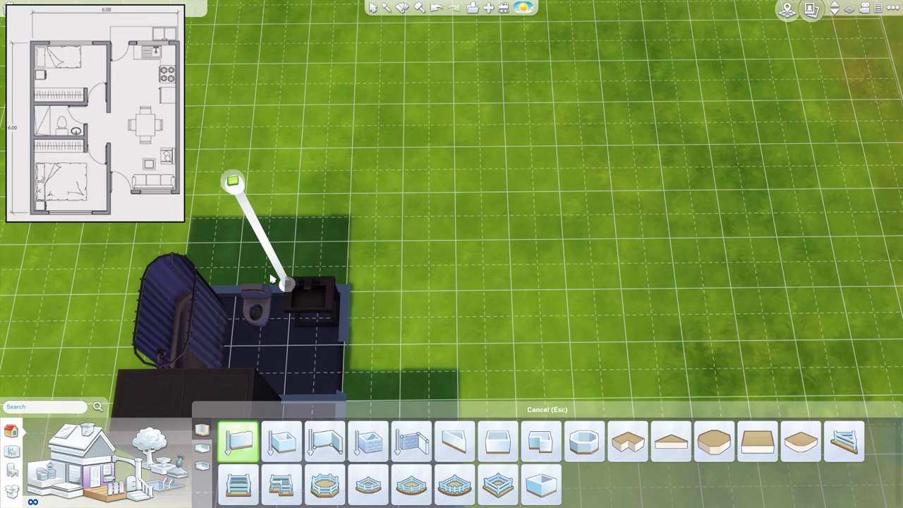
pyautogui.press('Escape')
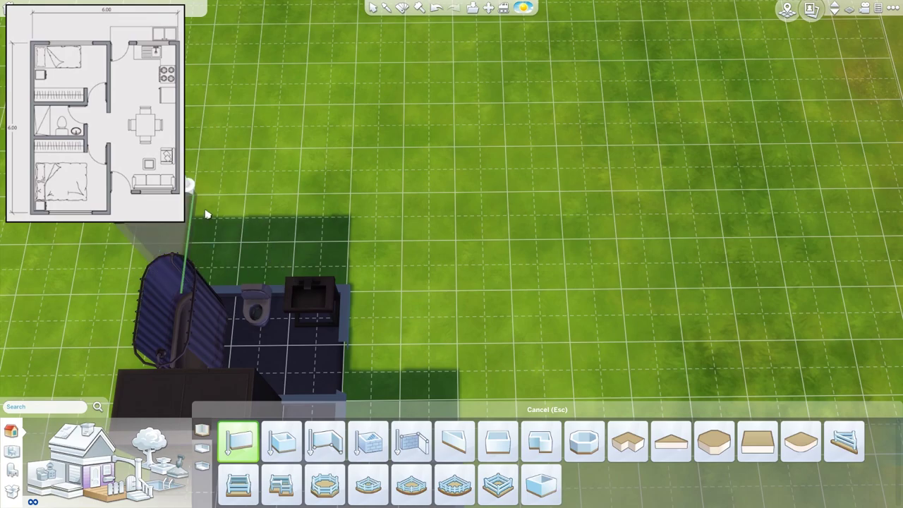
pyautogui.moveTo(205, 205); pyautogui.dragTo(223, 158)
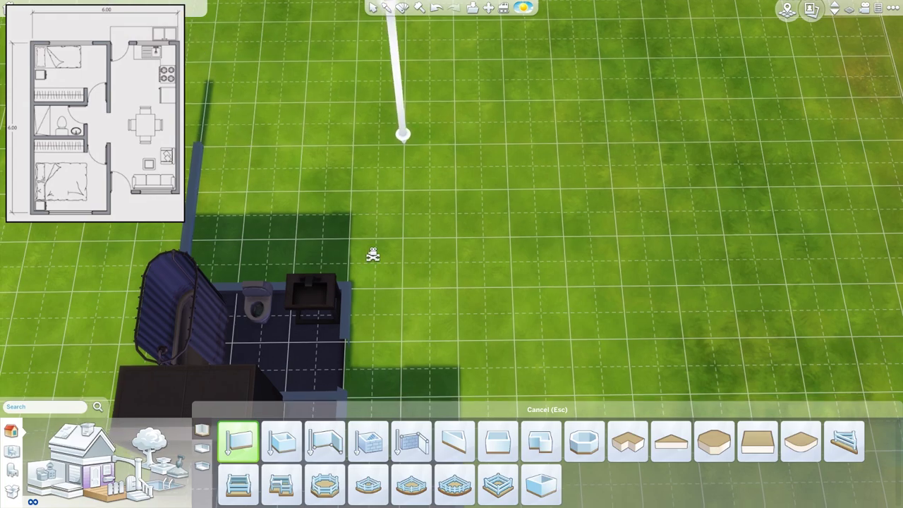
pyautogui.scroll(3, 221, 278)
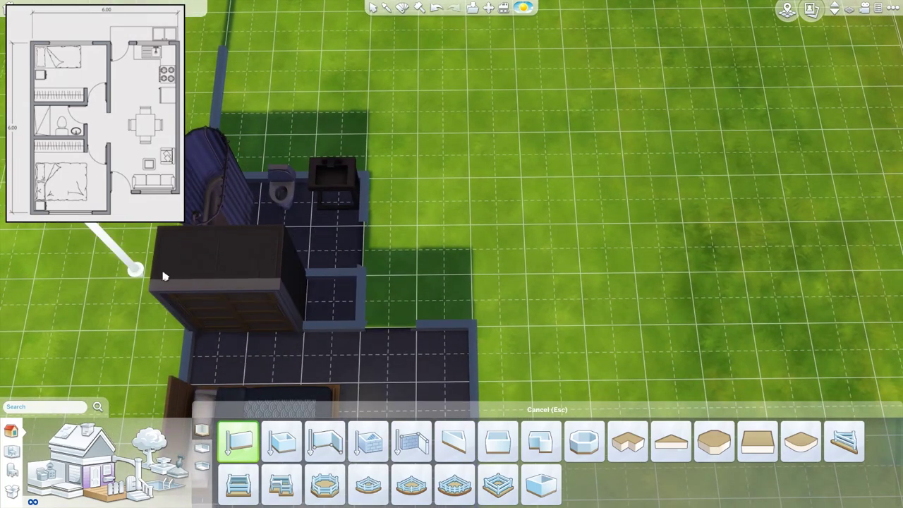
# Step: Add a horizontal wall and a connecting wall to enclose the new room
pyautogui.press('w')
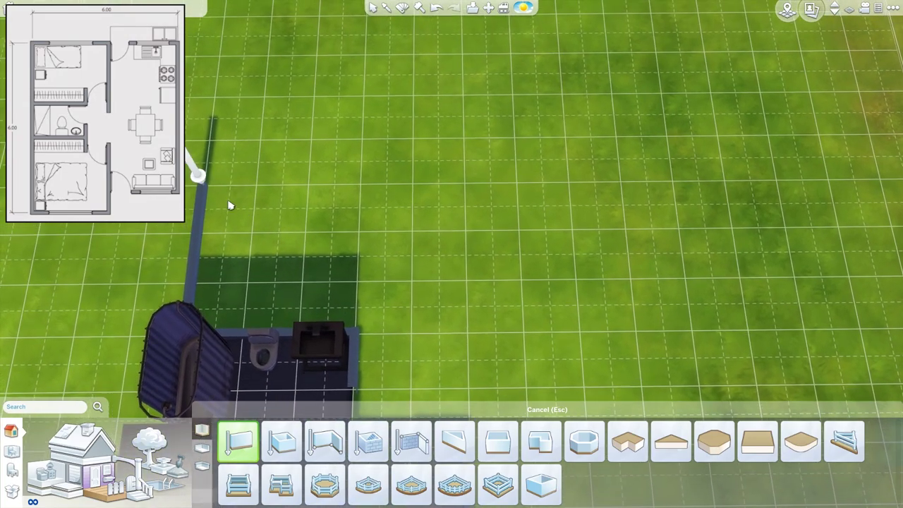
pyautogui.moveTo(318, 206); pyautogui.dragTo(466, 180)
pyautogui.press('s')
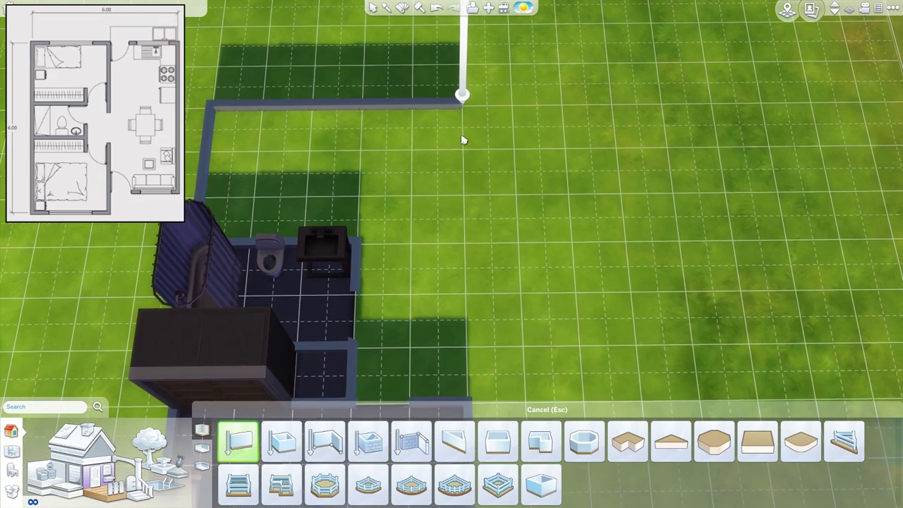
pyautogui.moveTo(466, 232); pyautogui.dragTo(357, 232)
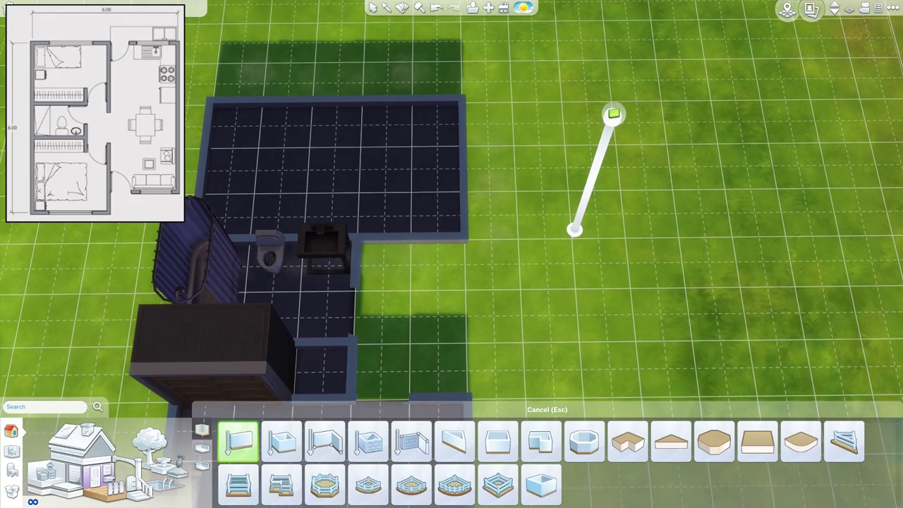
pyautogui.press('.')
pyautogui.press(',')
pyautogui.scroll(5, 564, 296)
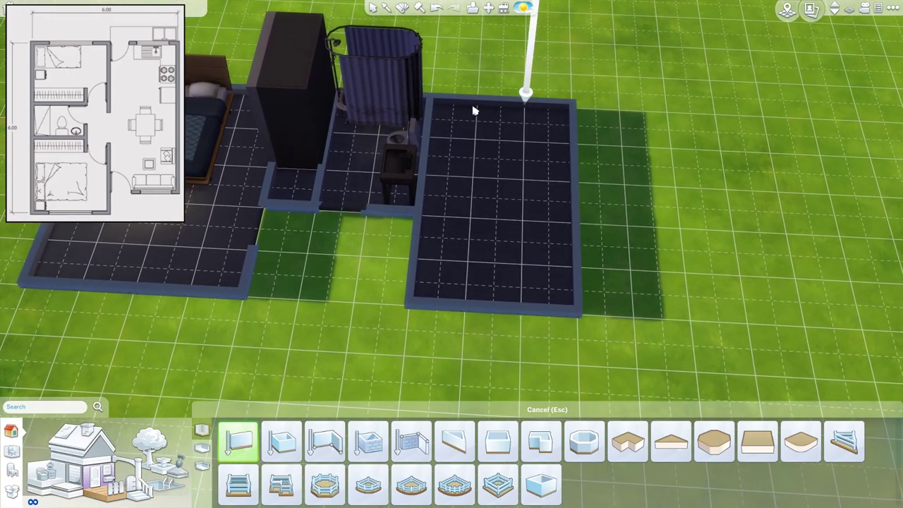
# Step: Place the green toddler bed from the kids' room set in the new room
pyautogui.click(12, 452)
pyautogui.click(155, 427)
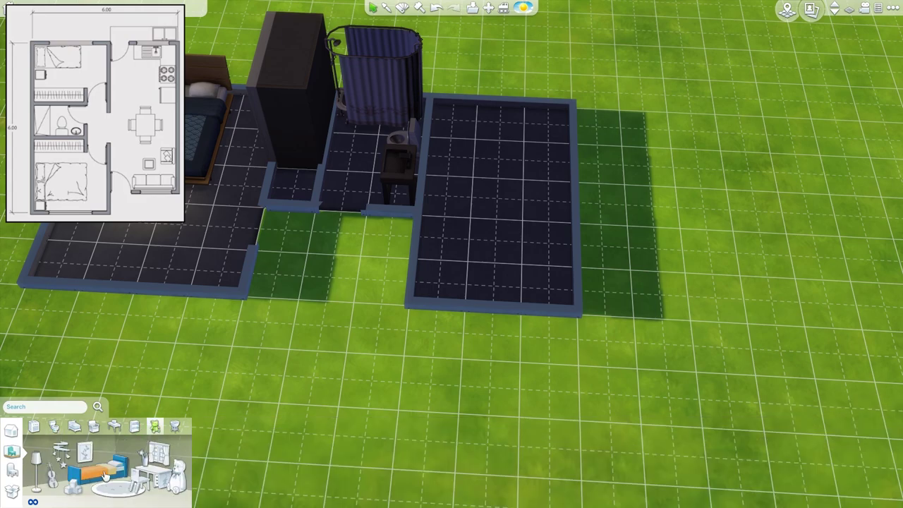
pyautogui.click(105, 476)
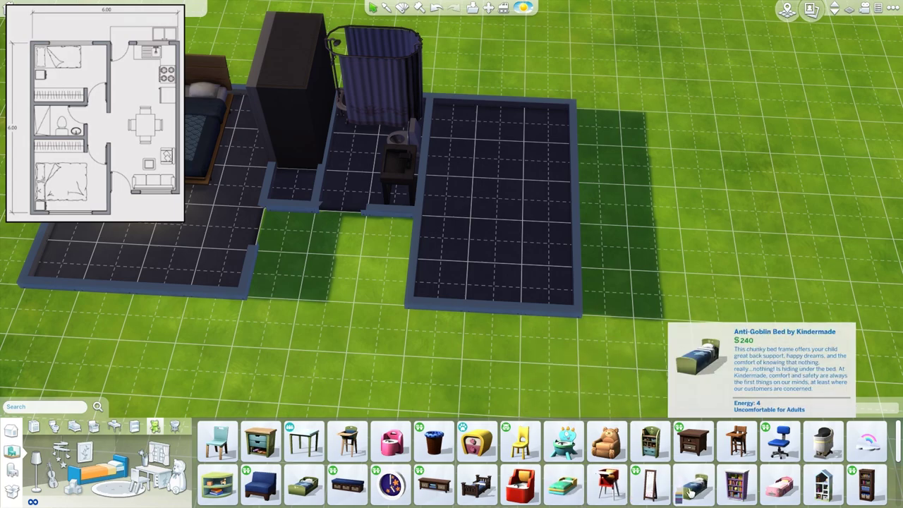
pyautogui.click(565, 486)
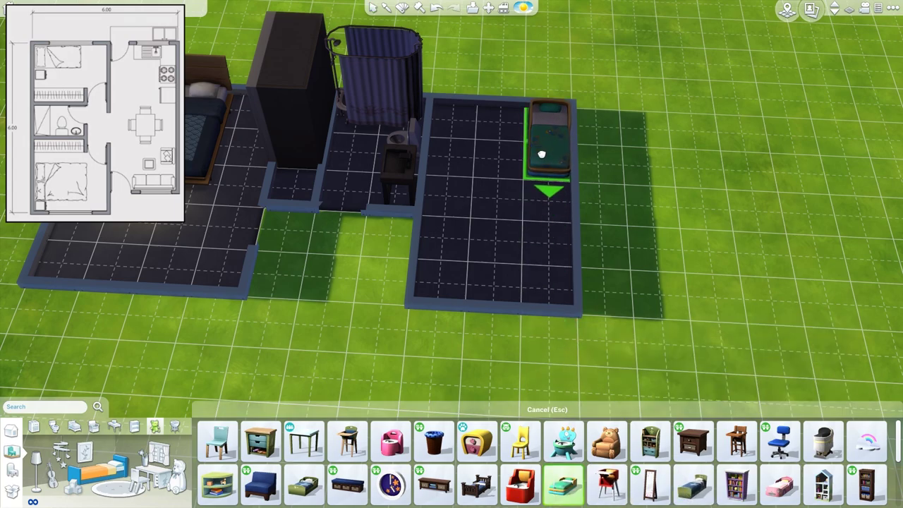
pyautogui.scroll(2, 541, 153)
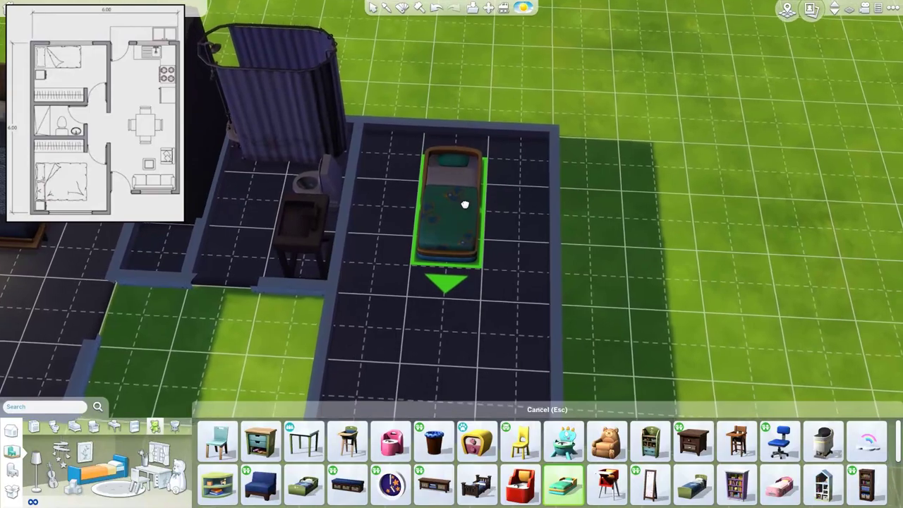
pyautogui.press('.')
pyautogui.press('.')
pyautogui.press(',')
pyautogui.press('.')
pyautogui.click(487, 208)
# Step: Put the Cornered Table shelf in the room's top-left corner
pyautogui.moveTo(499, 244); pyautogui.dragTo(568, 296)
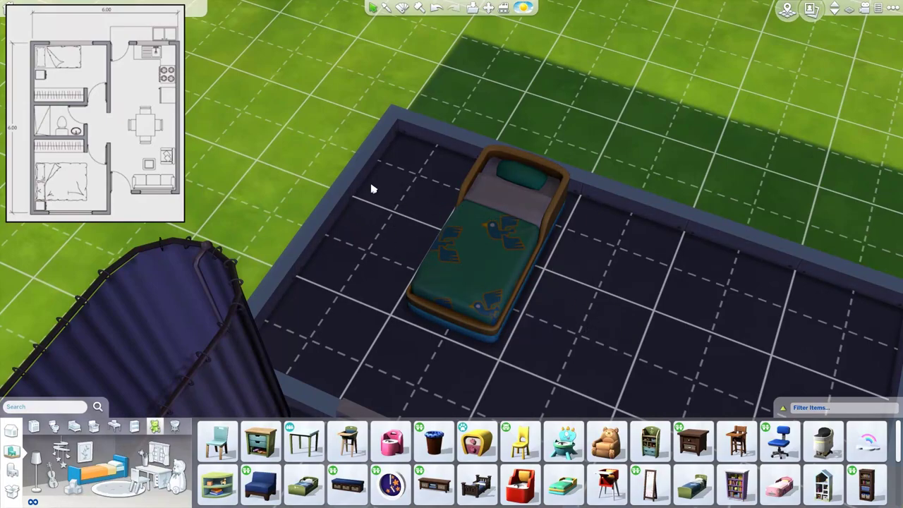
pyautogui.moveTo(585, 303); pyautogui.dragTo(498, 289)
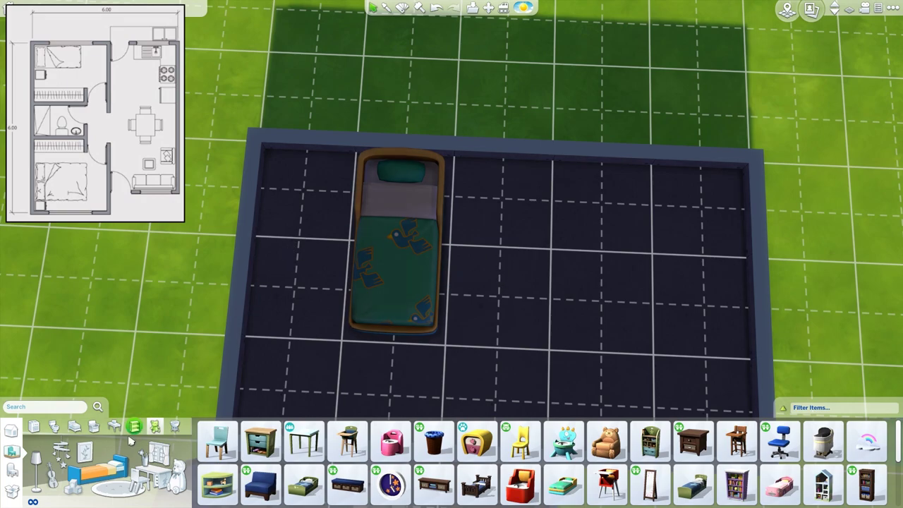
pyautogui.click(217, 484)
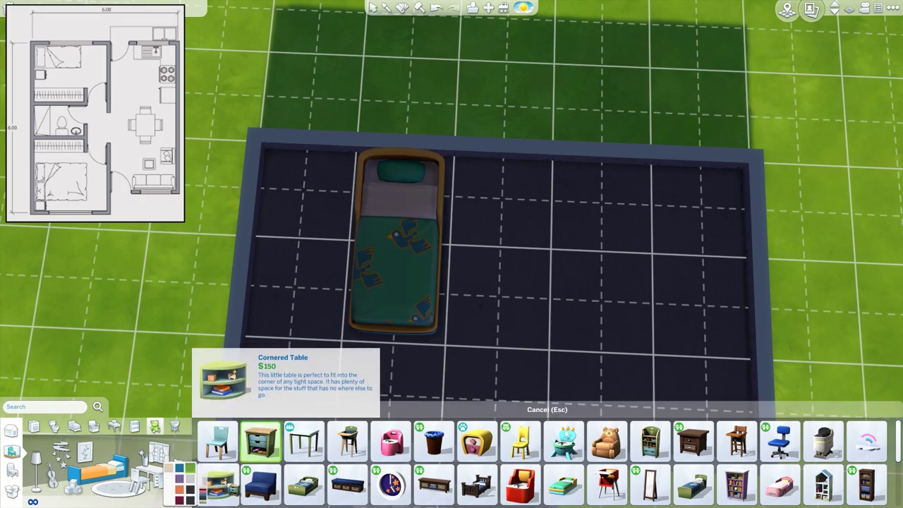
pyautogui.click(305, 191)
pyautogui.moveTo(557, 219); pyautogui.dragTo(534, 158)
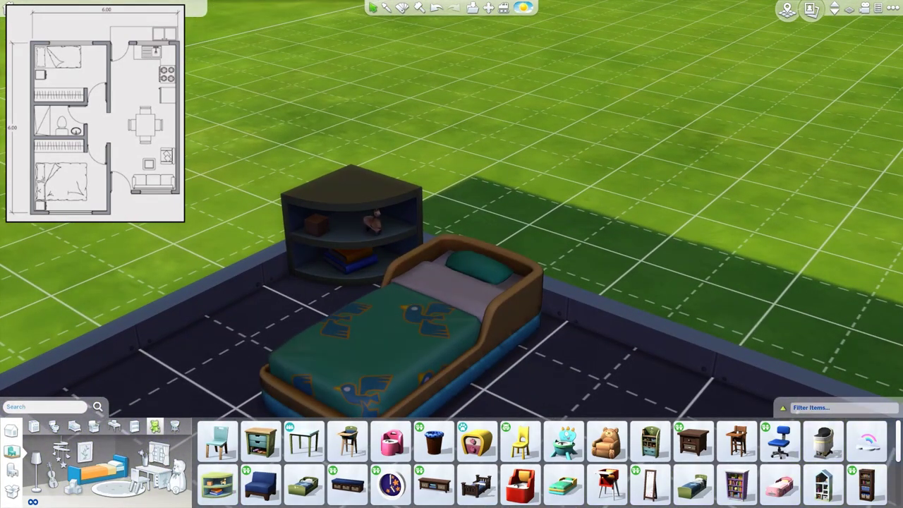
pyautogui.press('a')
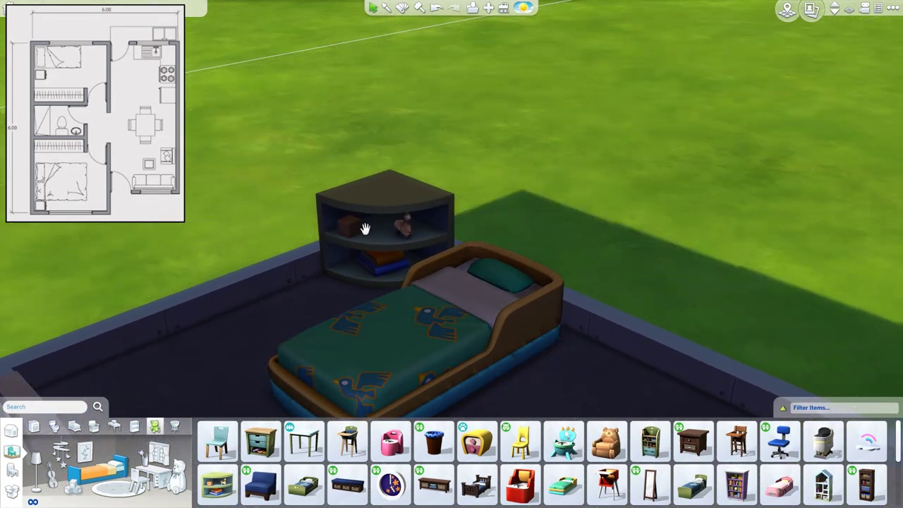
# Step: Set a white door into the toddler room wall beside the bathroom
pyautogui.click(77, 494)
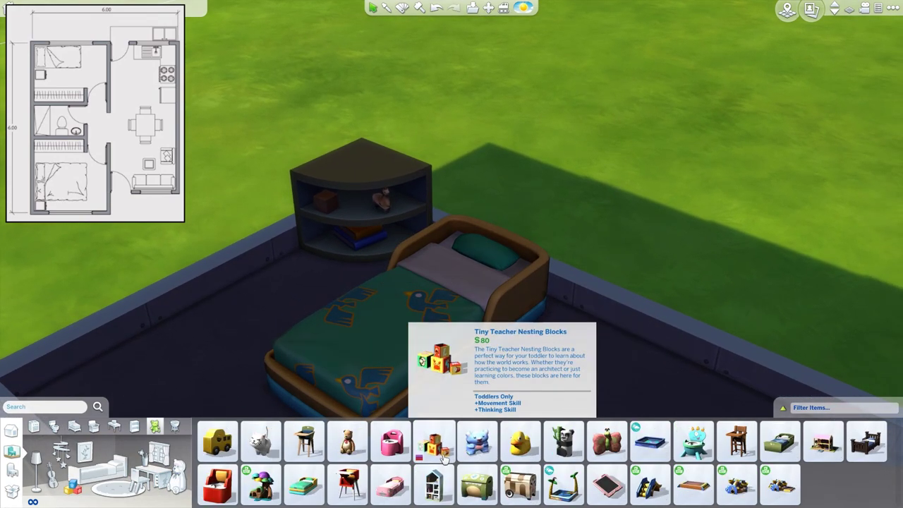
pyautogui.scroll(-2, 427, 412)
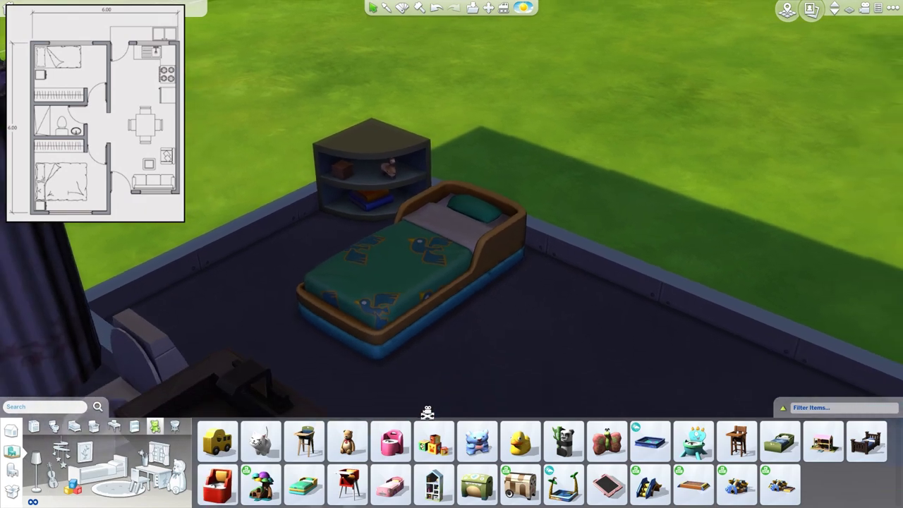
pyautogui.scroll(-2, 433, 318)
pyautogui.press('s')
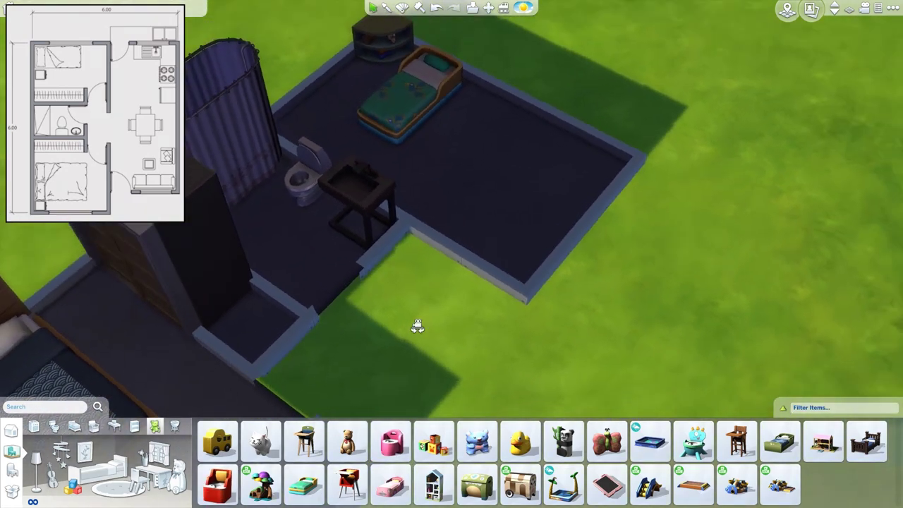
pyautogui.scroll(5, 417, 325)
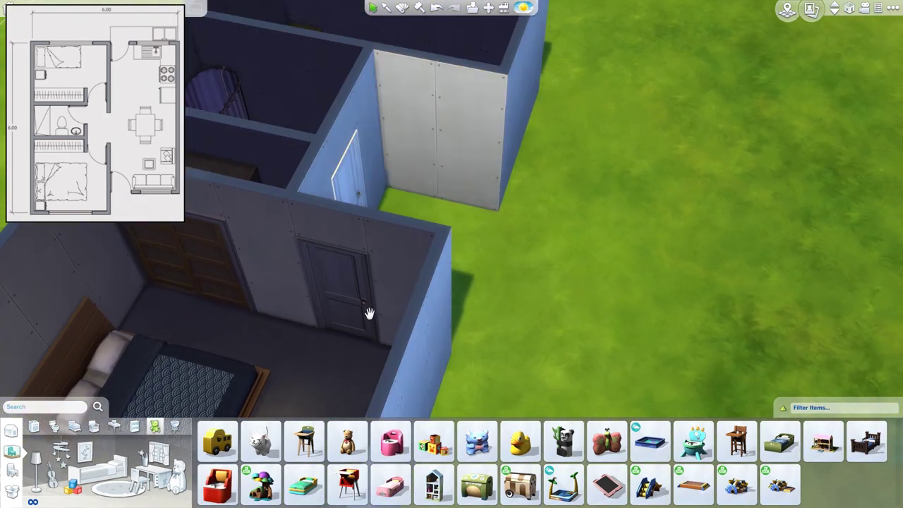
pyautogui.click(358, 296)
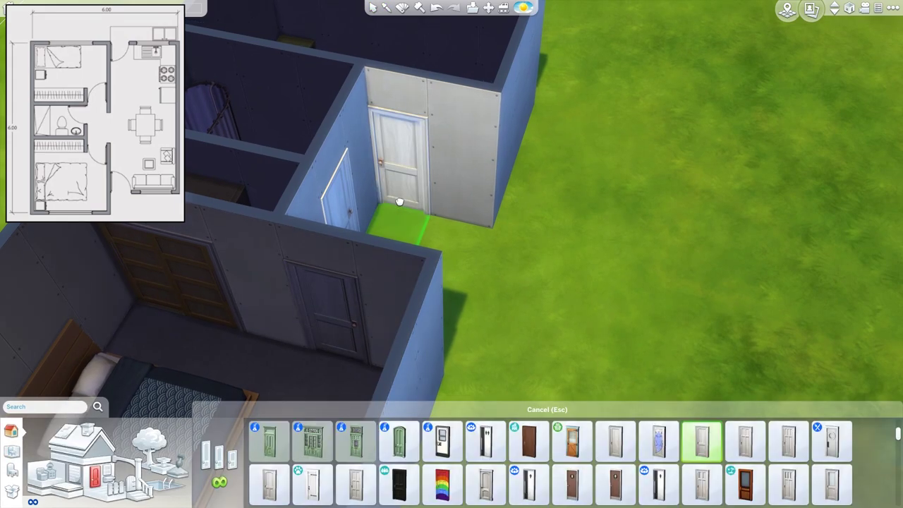
pyautogui.click(399, 202)
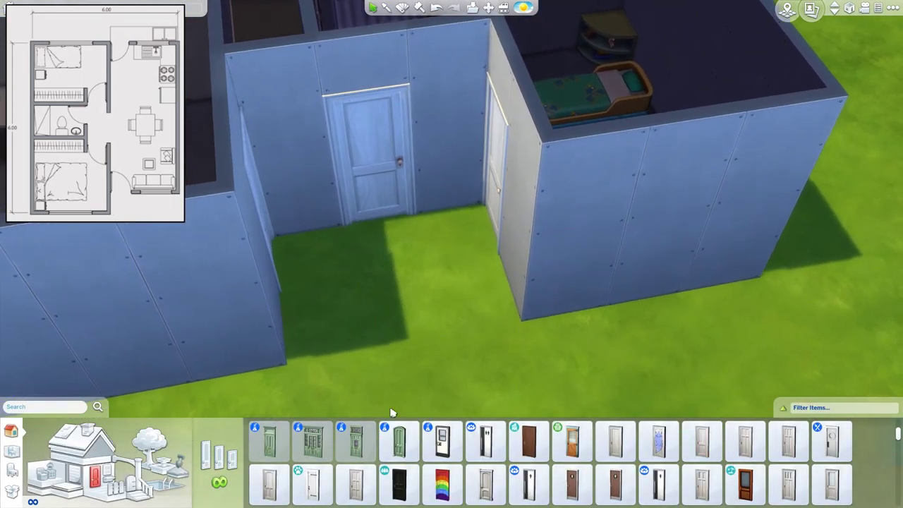
# Step: Pick up the Practice Potty from the kids' items, then cancel its placement
pyautogui.click(10, 458)
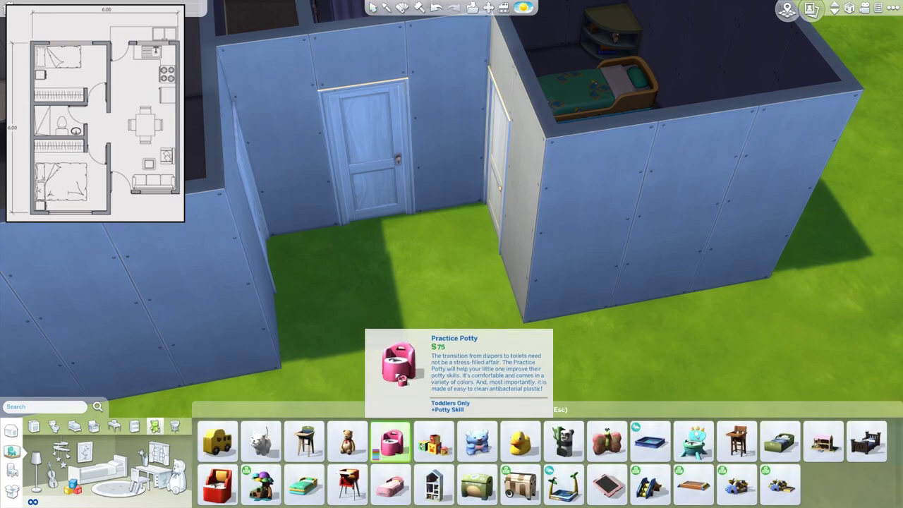
pyautogui.click(399, 452)
pyautogui.press('e')
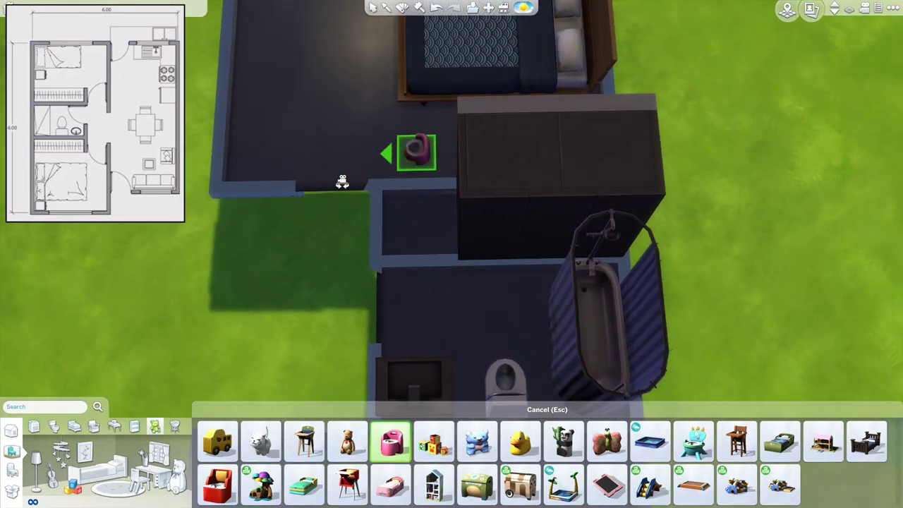
pyautogui.press('Escape')
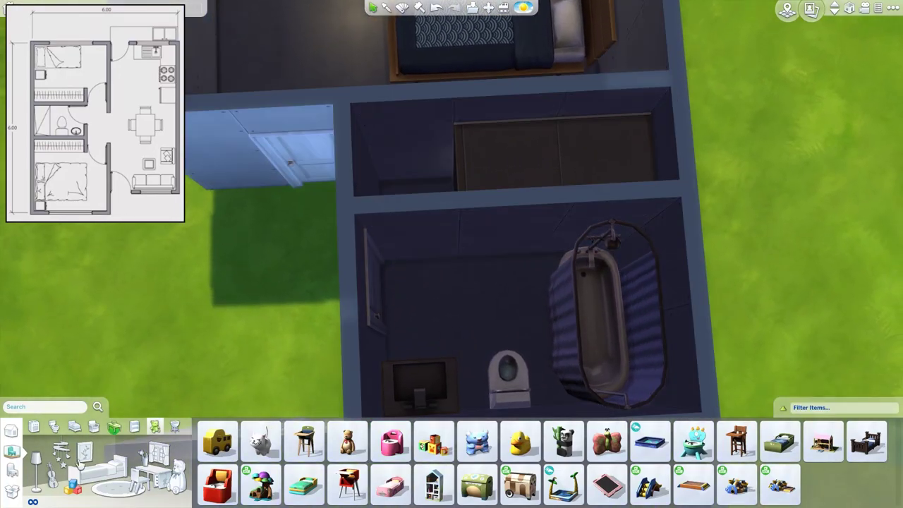
pyautogui.click(86, 482)
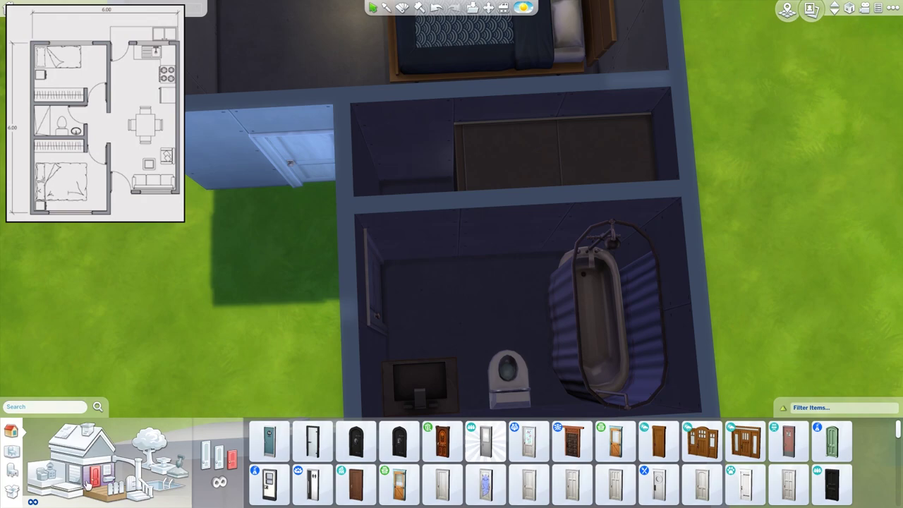
# Step: Remove the wall between the closet and the bathroom
pyautogui.click(79, 477)
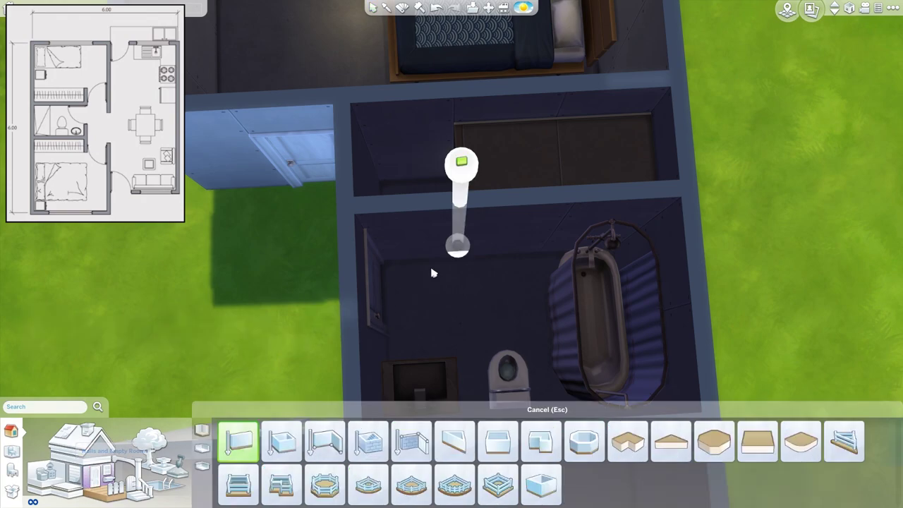
pyautogui.keyDown('ctrl'); pyautogui.click(438, 201); pyautogui.keyUp('ctrl')
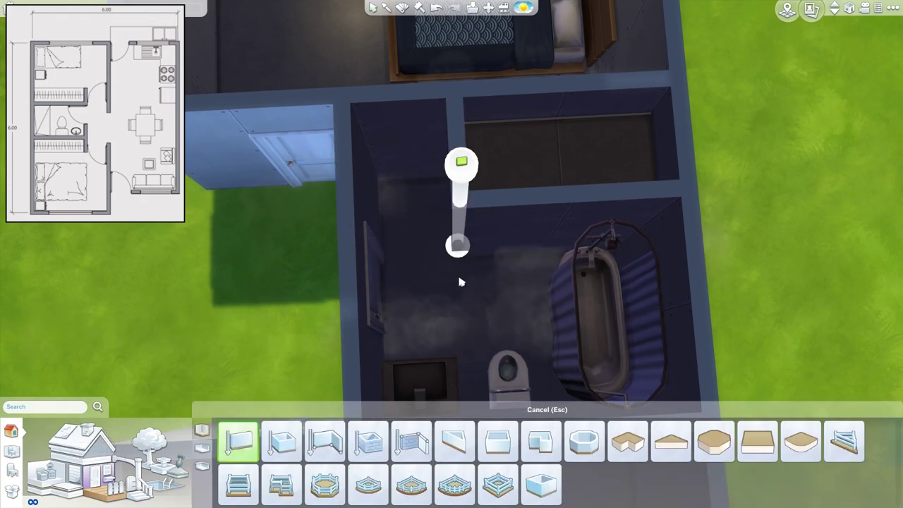
pyautogui.scroll(1, 458, 282)
pyautogui.press('q')
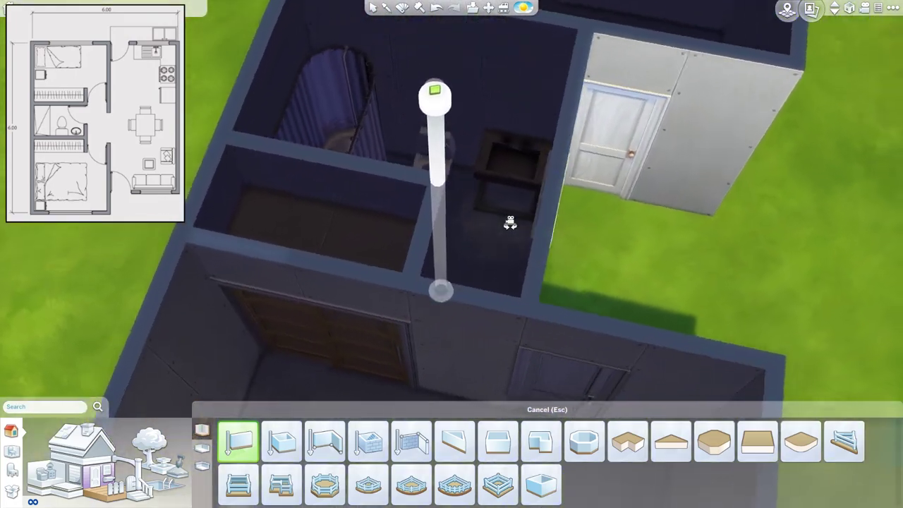
pyautogui.scroll(-3, 509, 223)
pyautogui.press('s')
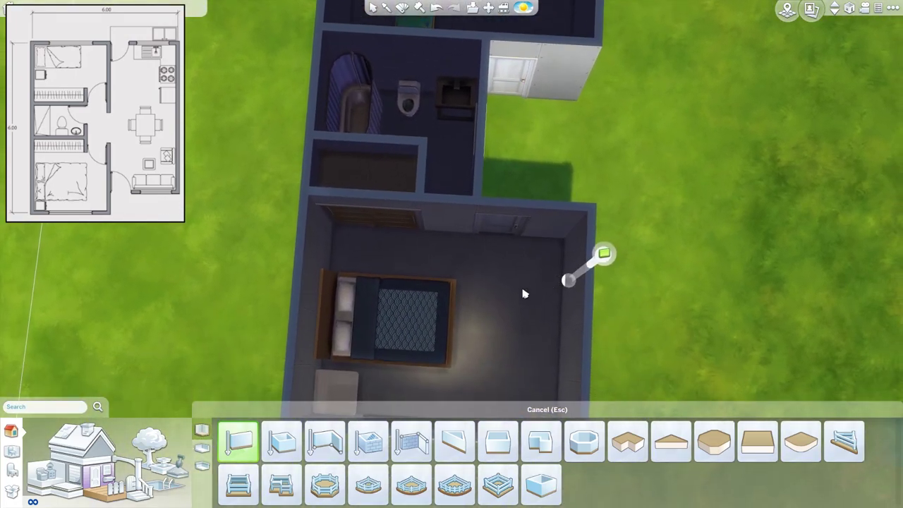
pyautogui.press('w')
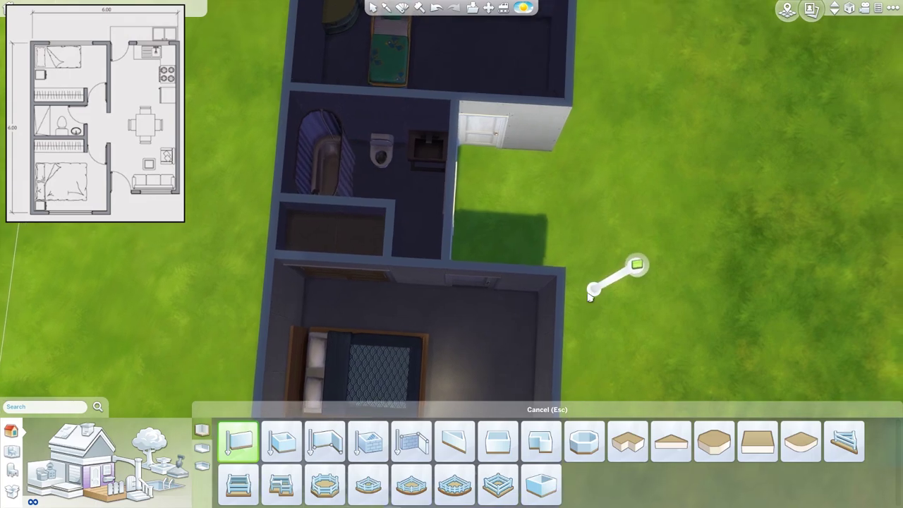
pyautogui.press('e')
pyautogui.scroll(3, 522, 268)
pyautogui.scroll(-3, 542, 278)
pyautogui.scroll(1, 355, 361)
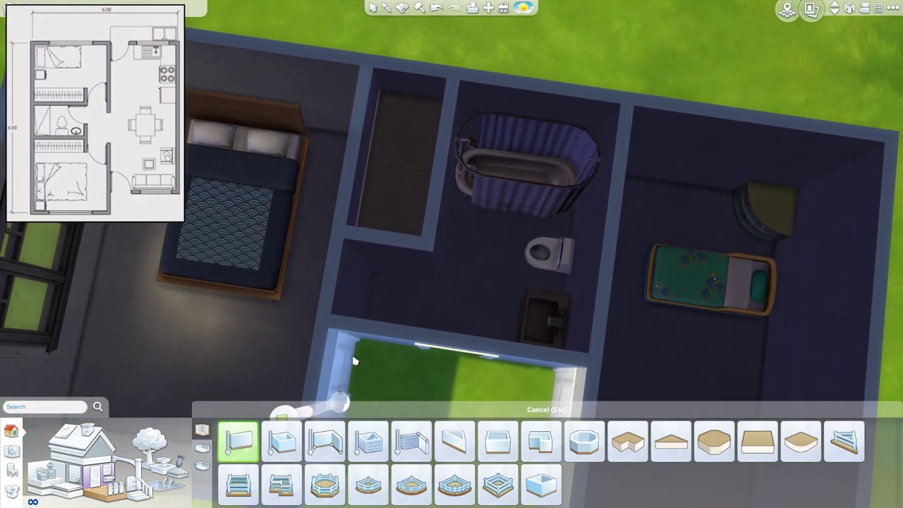
# Step: Place the Practice Potty in the bathroom doorway
pyautogui.click(9, 453)
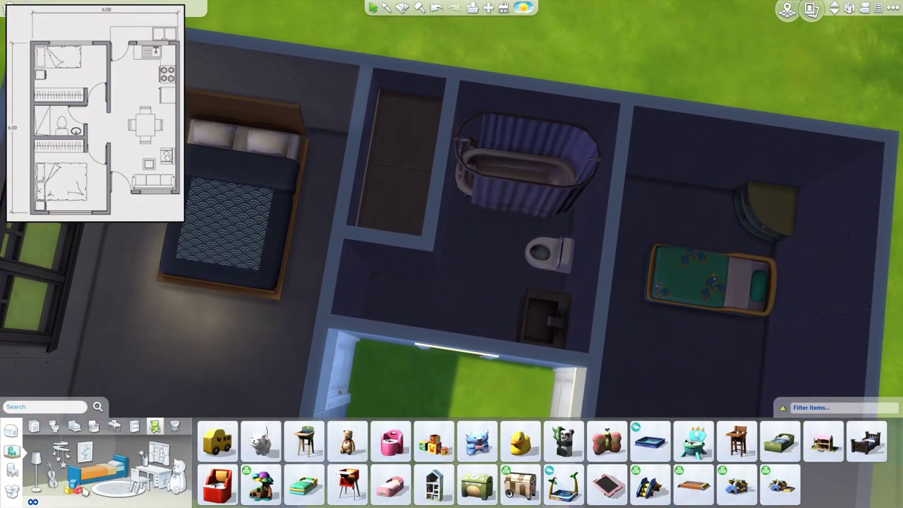
pyautogui.click(391, 442)
pyautogui.click(390, 298)
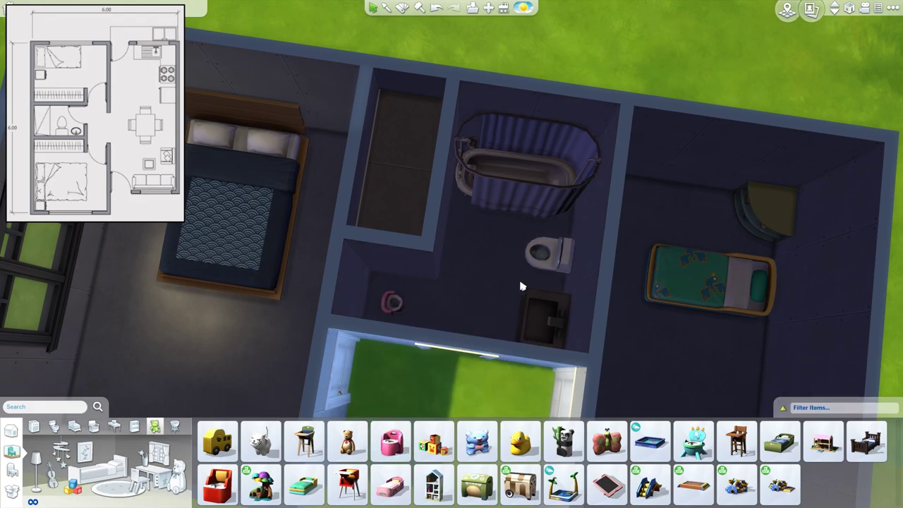
pyautogui.scroll(3, 525, 289)
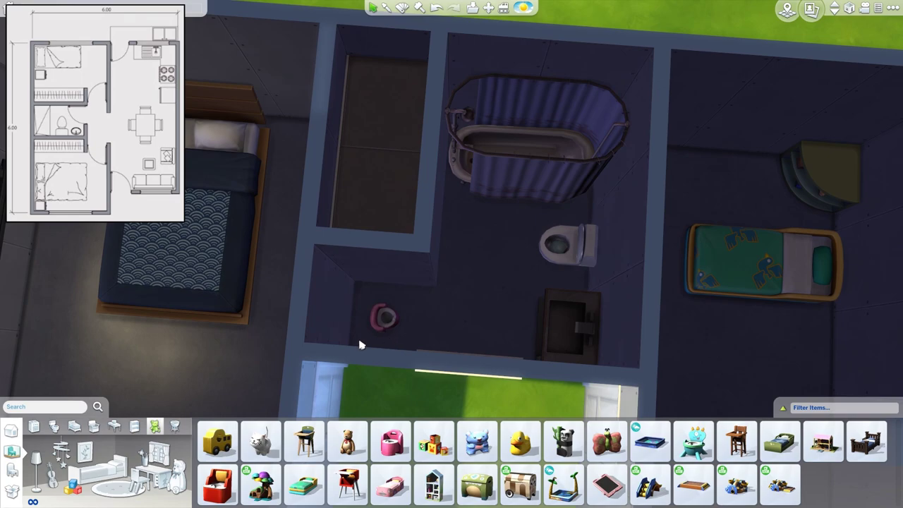
pyautogui.click(383, 317)
pyautogui.press('Escape')
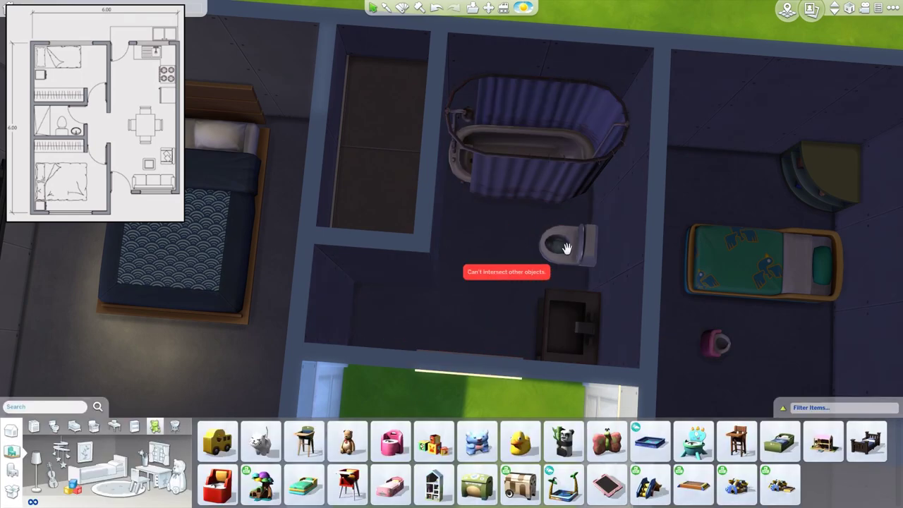
# Step: Shift the toilet toward the left wall and settle the practice potty beside the sink
pyautogui.click(568, 243)
pyautogui.moveTo(374, 314); pyautogui.dragTo(515, 316)
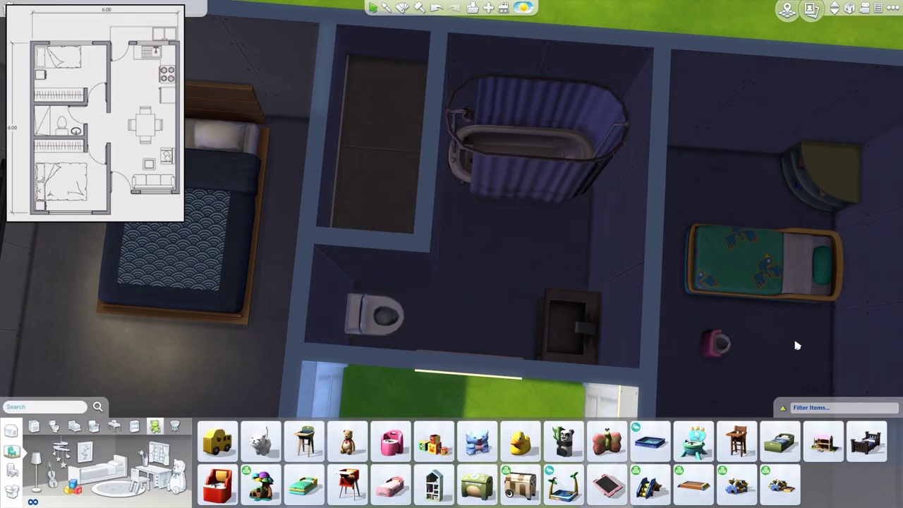
pyautogui.click(720, 346)
pyautogui.click(557, 255)
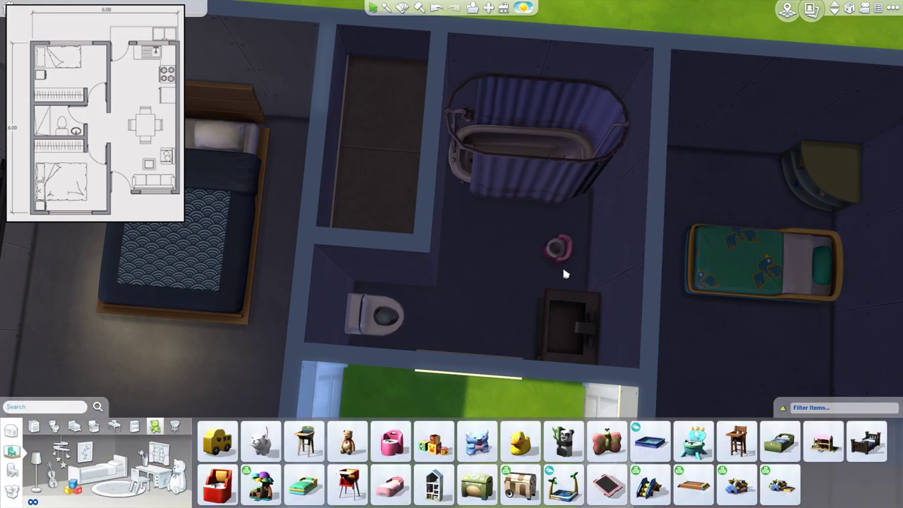
pyautogui.scroll(4, 571, 292)
pyautogui.click(460, 315)
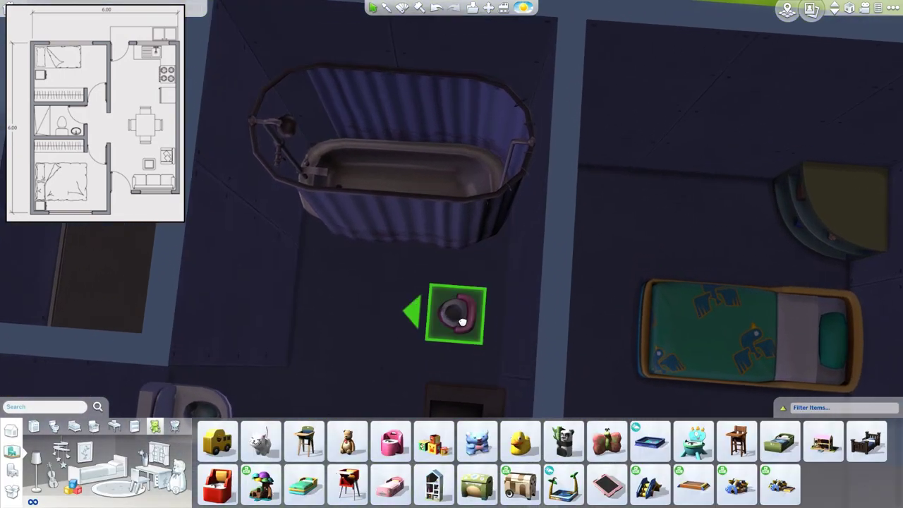
pyautogui.click(475, 354)
pyautogui.scroll(-3, 480, 318)
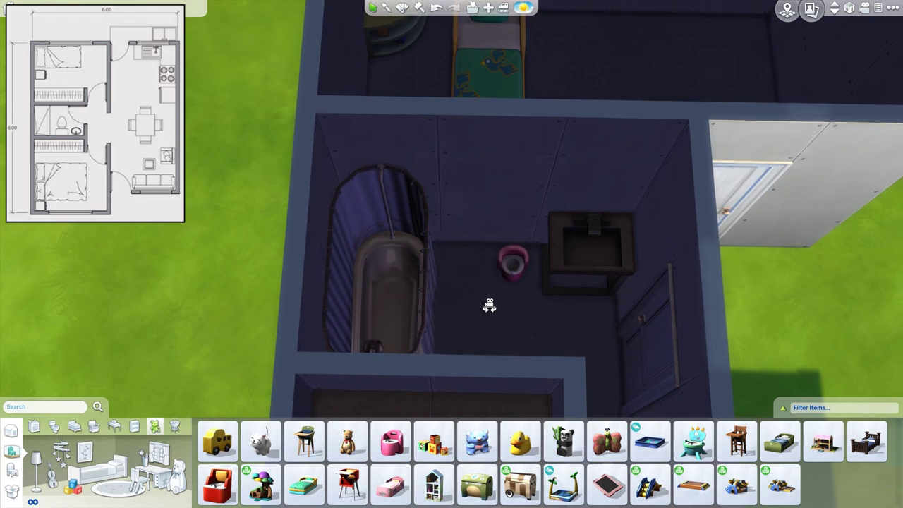
pyautogui.scroll(2, 481, 282)
pyautogui.scroll(-4, 485, 261)
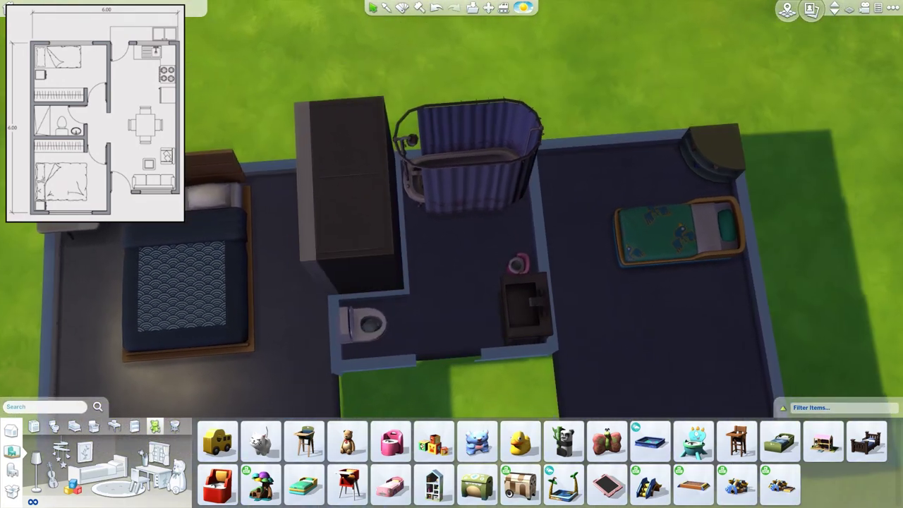
pyautogui.scroll(3, 459, 207)
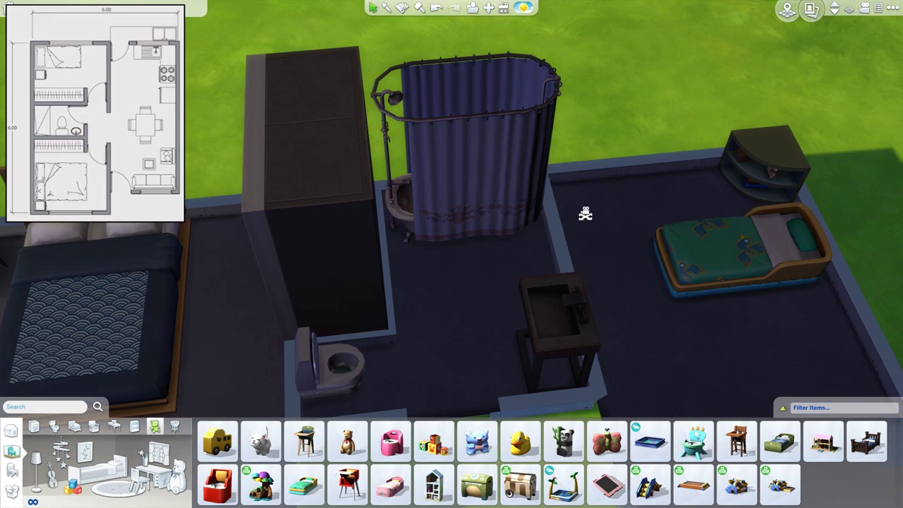
# Step: Move the toilet into the nook against the bathroom's lower-left wall
pyautogui.press('d')
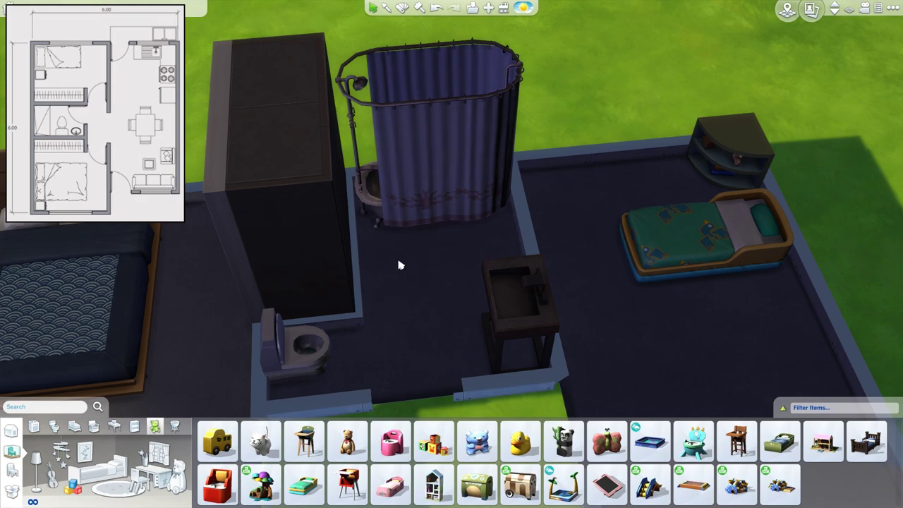
pyautogui.click(302, 361)
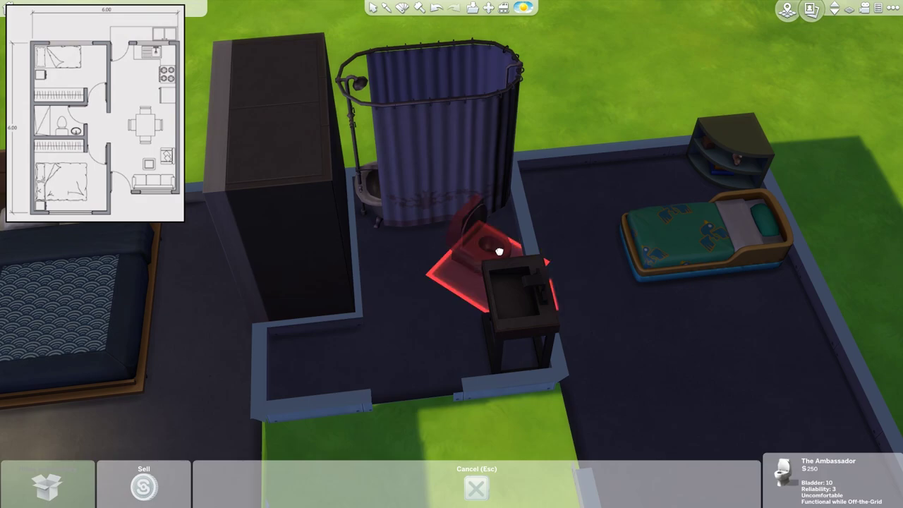
pyautogui.click(498, 251)
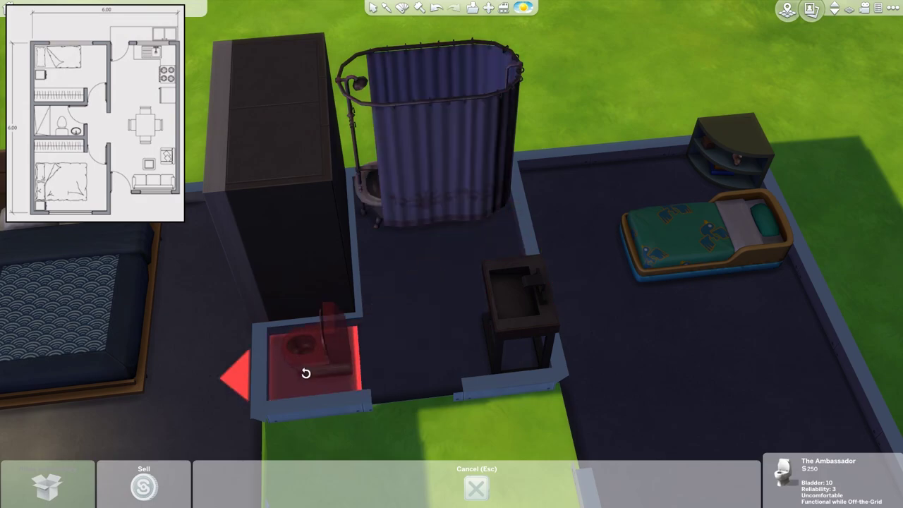
pyautogui.click(303, 371)
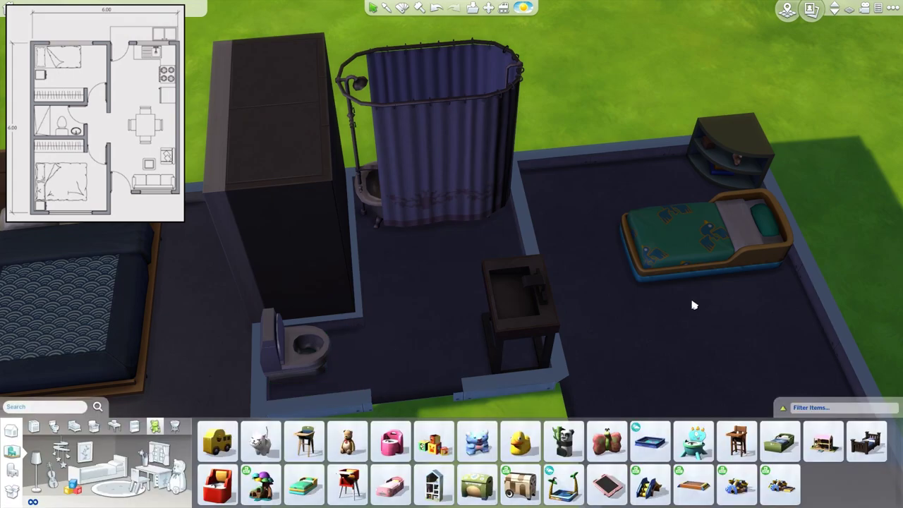
pyautogui.moveTo(665, 256); pyautogui.dragTo(582, 327)
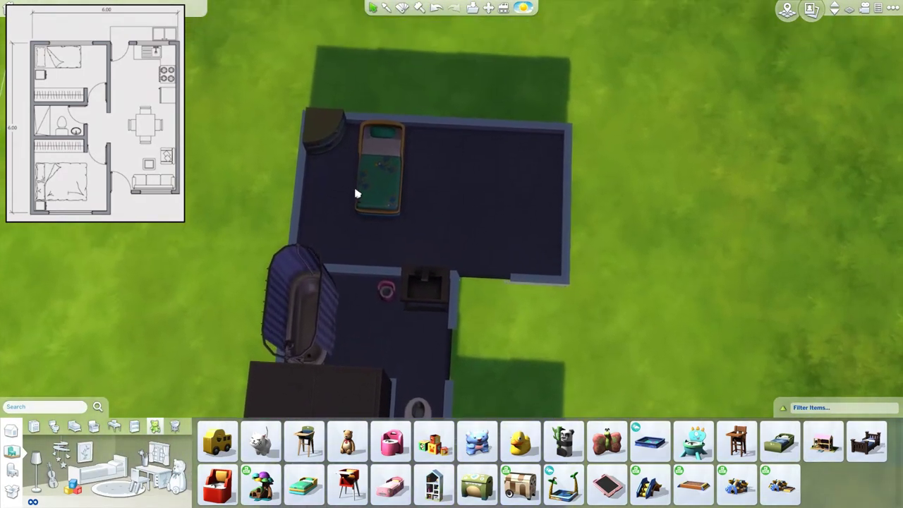
# Step: With walls cut away, place the dollhouse against the toddler room's right wall
pyautogui.press('s')
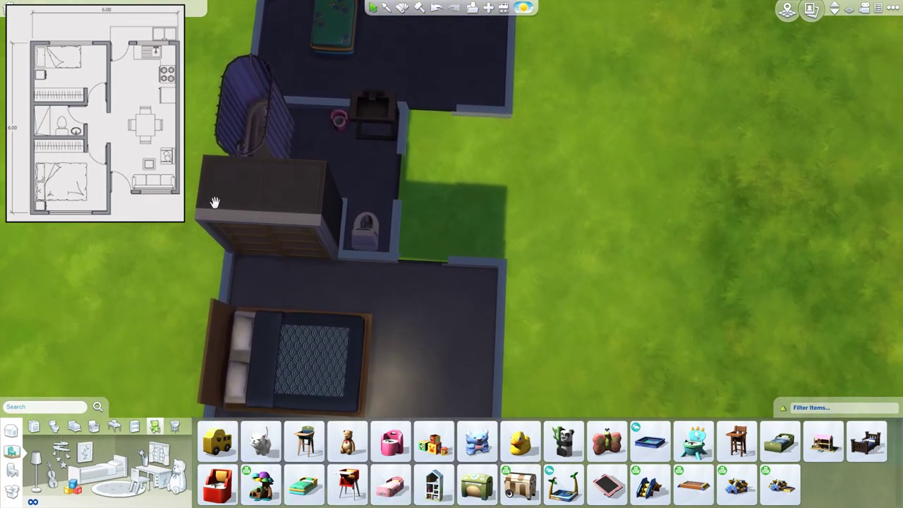
pyautogui.scroll(3, 428, 233)
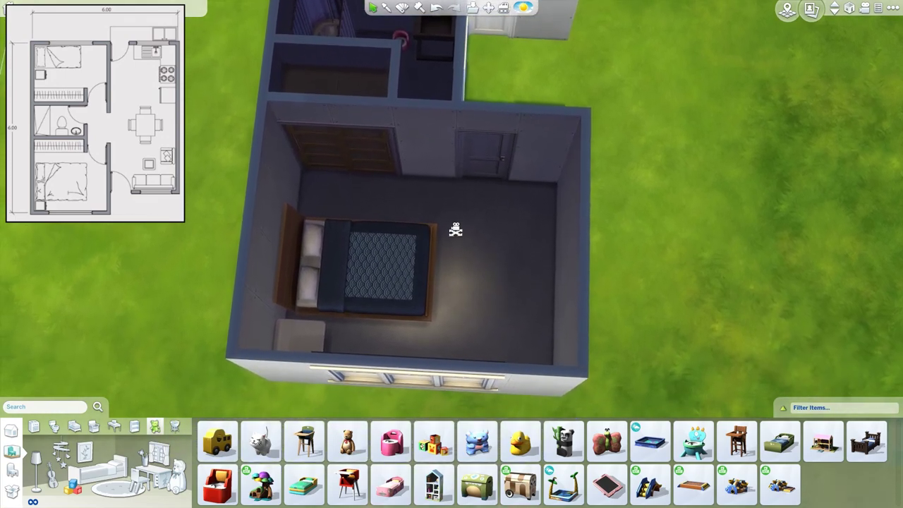
pyautogui.press('w')
pyautogui.press('End')
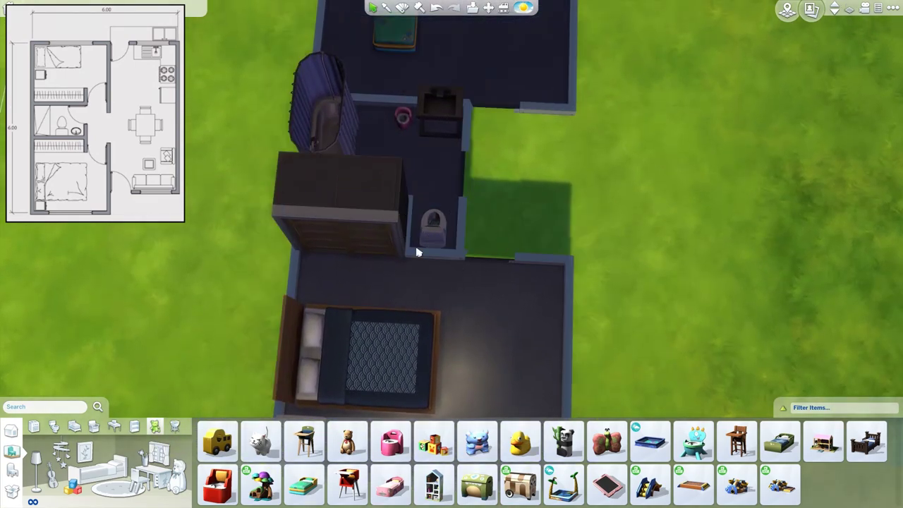
pyautogui.press('w')
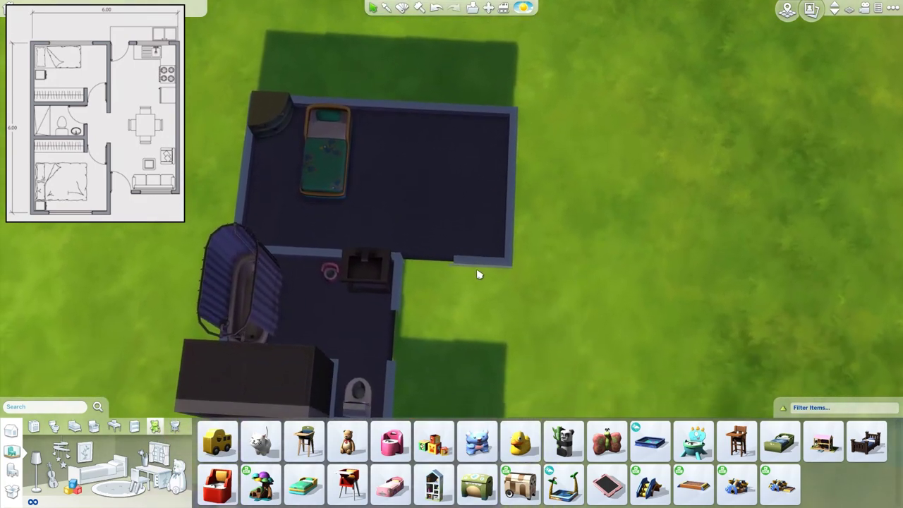
pyautogui.scroll(1, 465, 272)
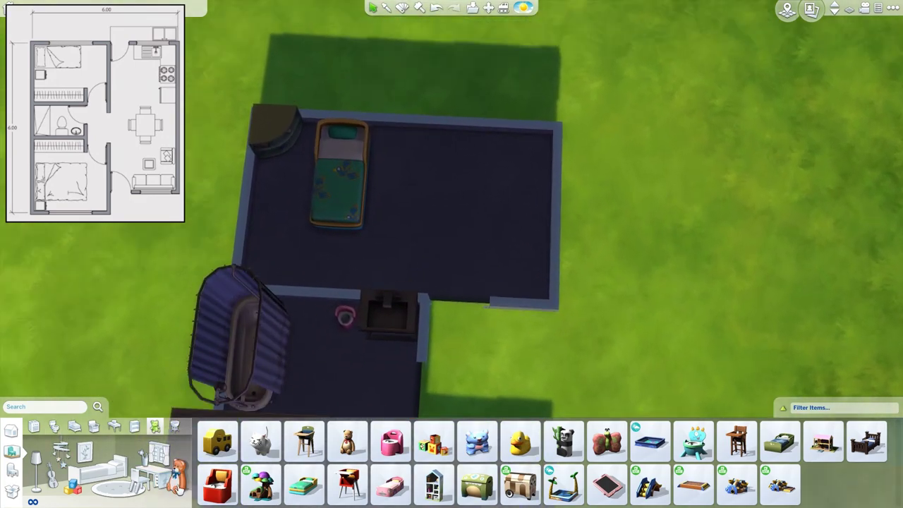
pyautogui.click(177, 476)
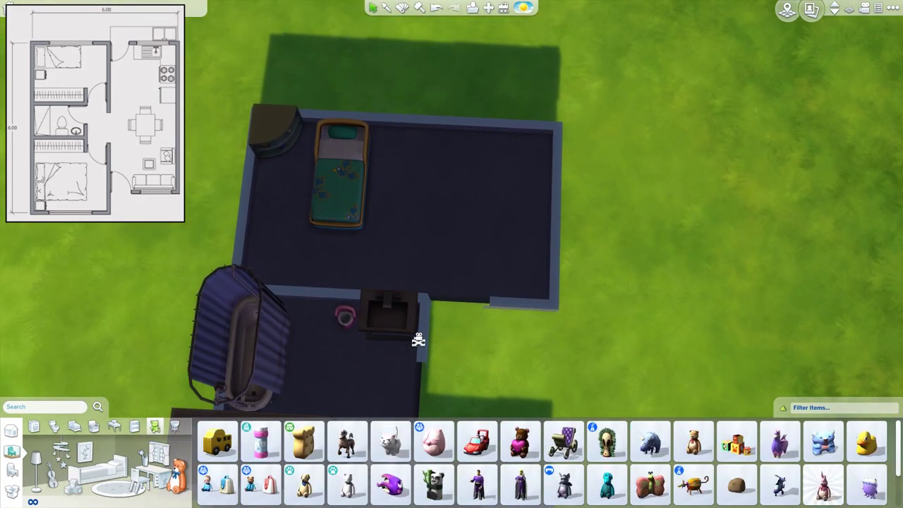
pyautogui.click(74, 490)
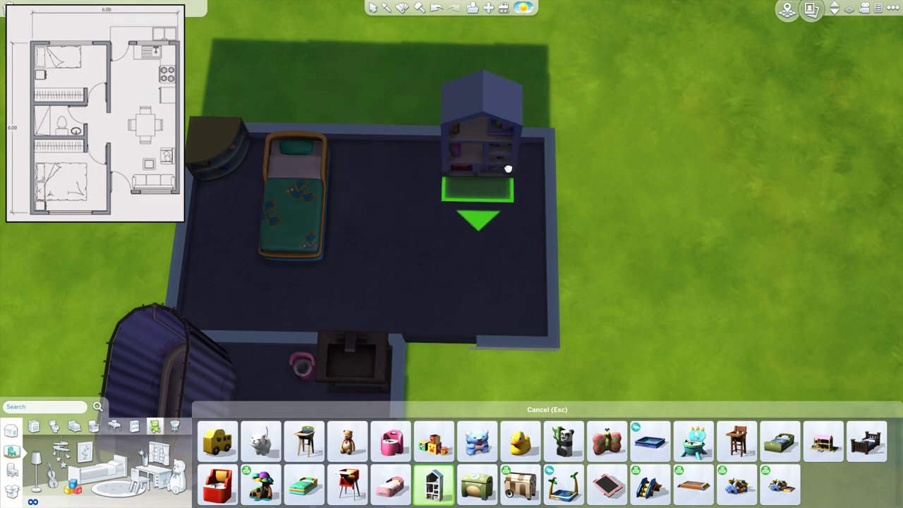
pyautogui.click(515, 200)
# Step: Pick up a wide window to install
pyautogui.press('s')
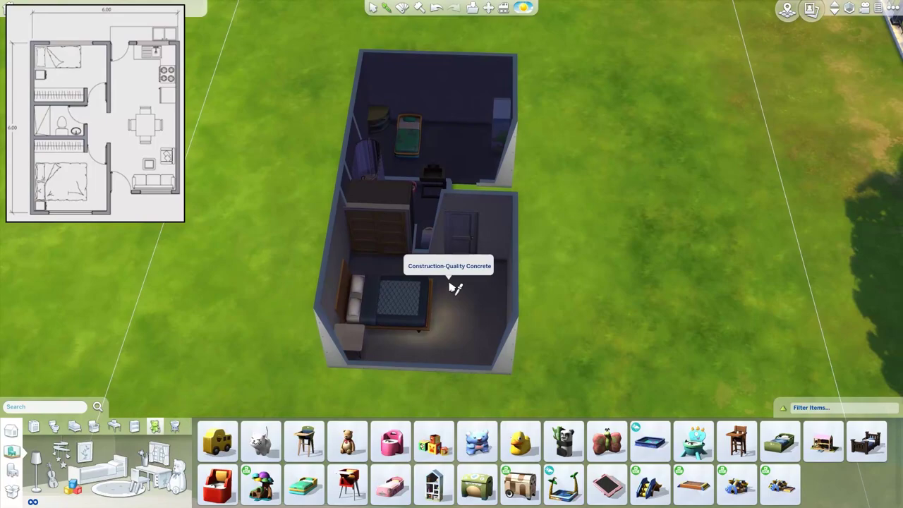
pyautogui.press('e')
pyautogui.click(423, 335)
pyautogui.press('q')
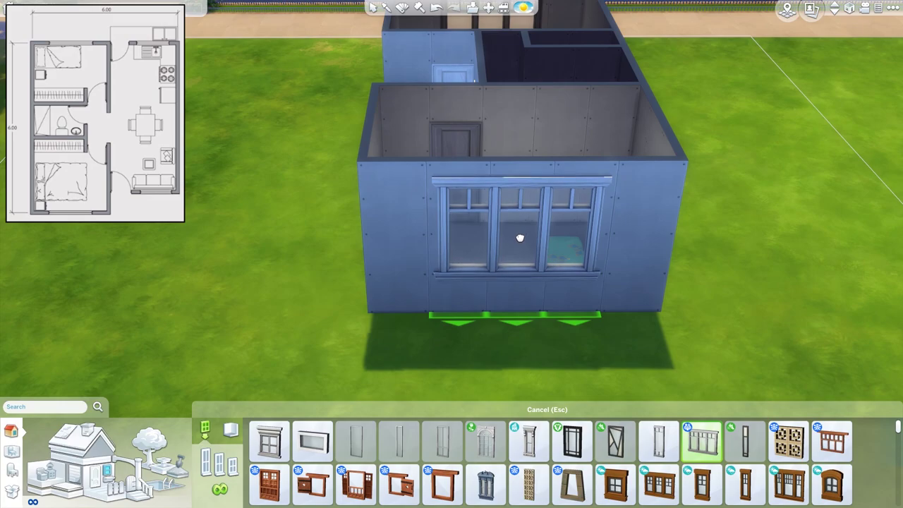
# Step: Fit the wide multi-pane window on the toddler room's outer wall
pyautogui.click(519, 237)
pyautogui.press('q')
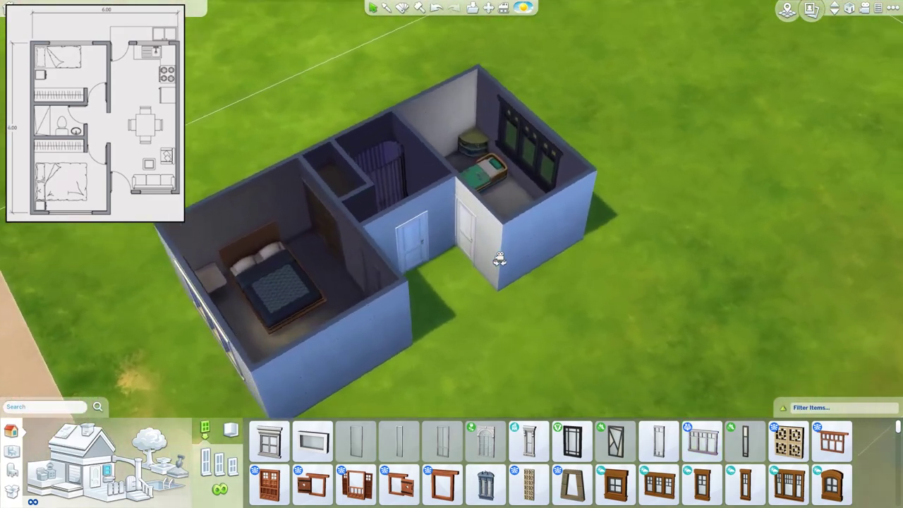
pyautogui.press('q')
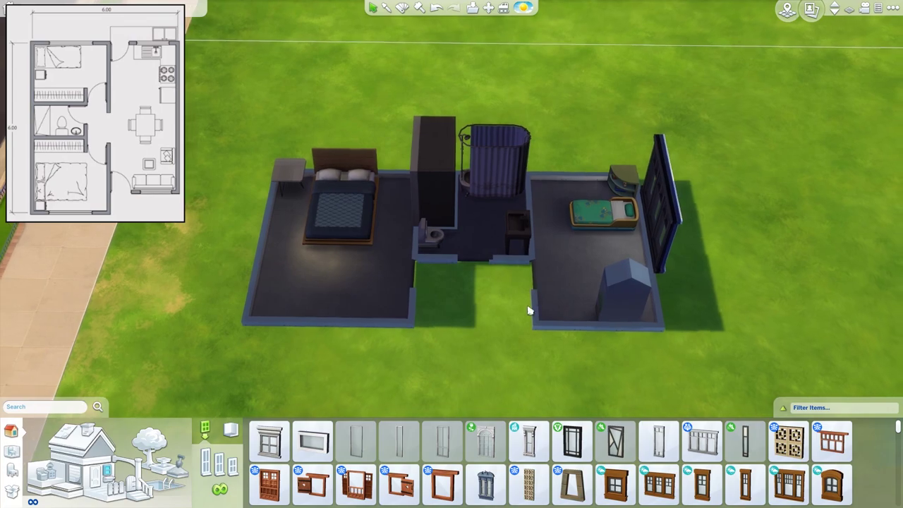
pyautogui.scroll(2, 494, 312)
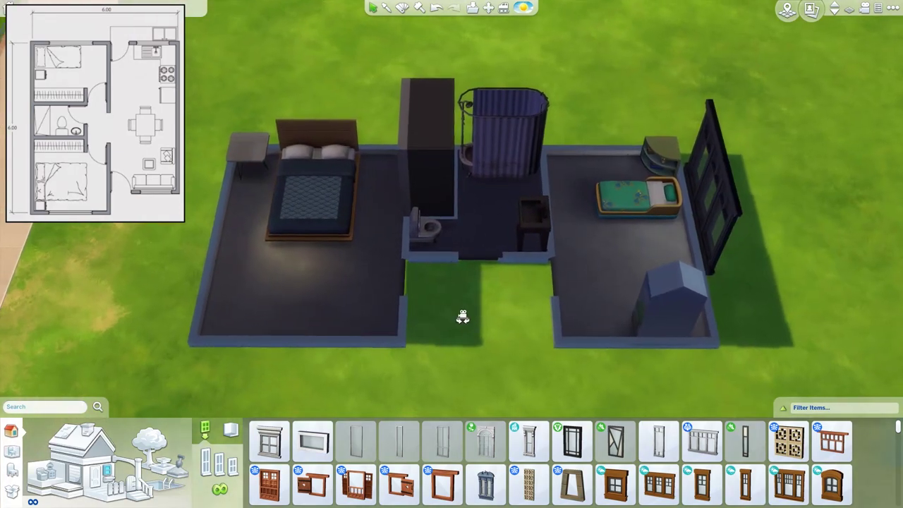
pyautogui.press('e')
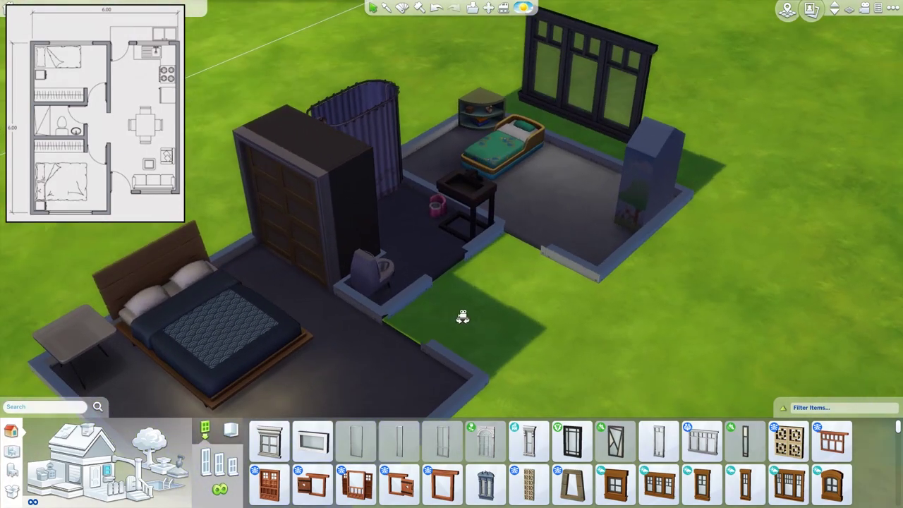
pyautogui.press('q')
pyautogui.press('Home')
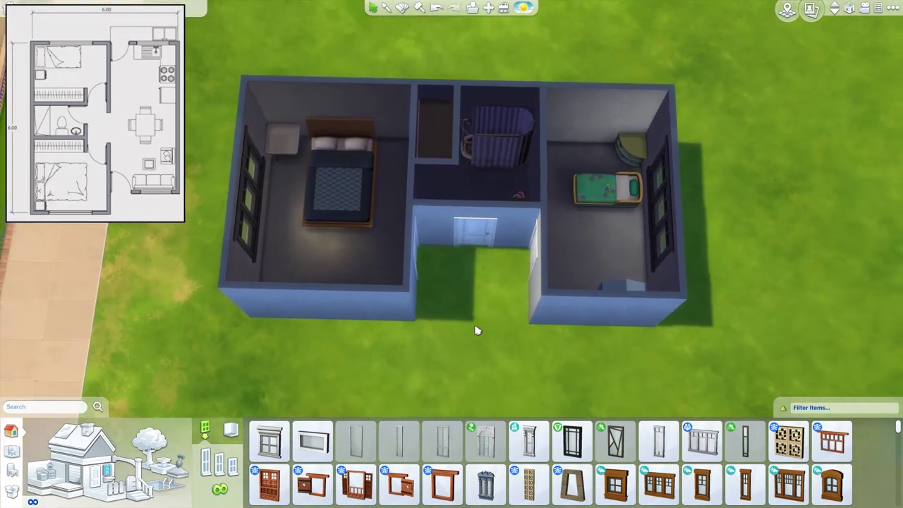
# Step: Return to a straight top-down view of the house and bring up the wall tools
pyautogui.press('e')
pyautogui.scroll(3, 484, 329)
pyautogui.press('q')
pyautogui.scroll(-3, 397, 202)
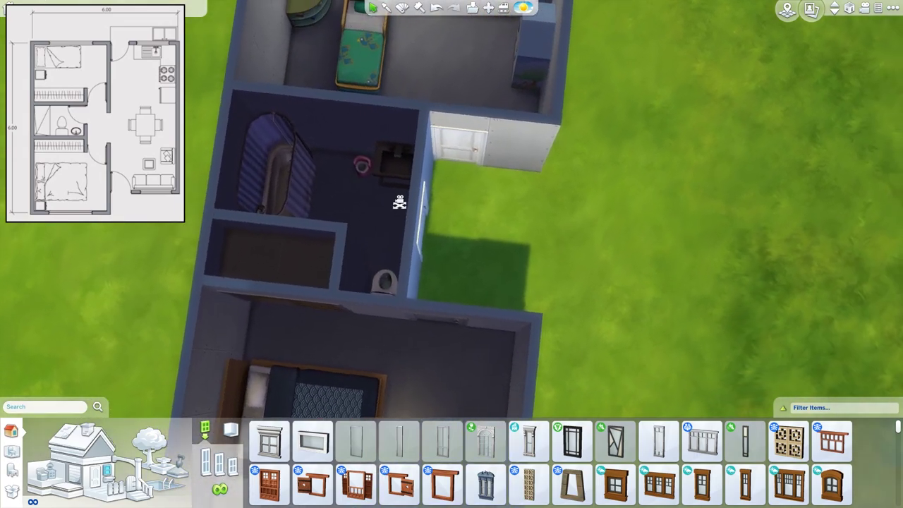
pyautogui.scroll(1, 541, 233)
pyautogui.scroll(3, 541, 233)
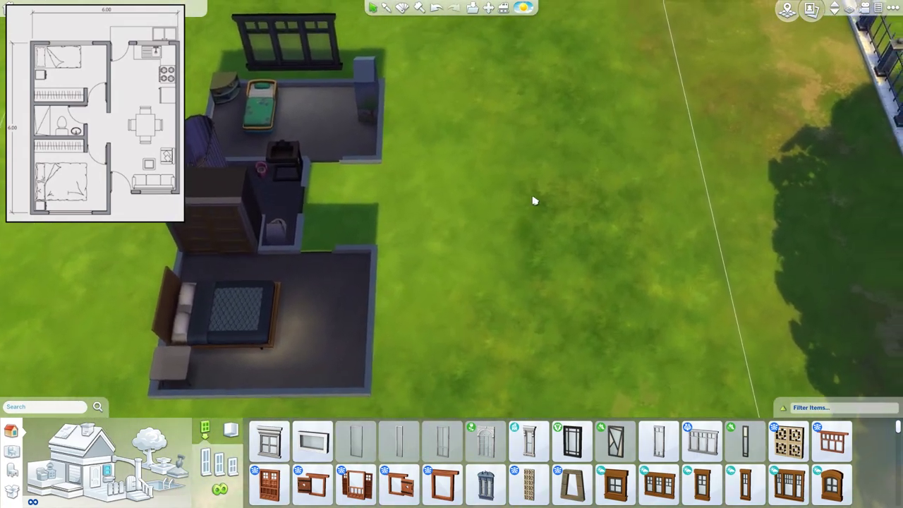
pyautogui.click(124, 471)
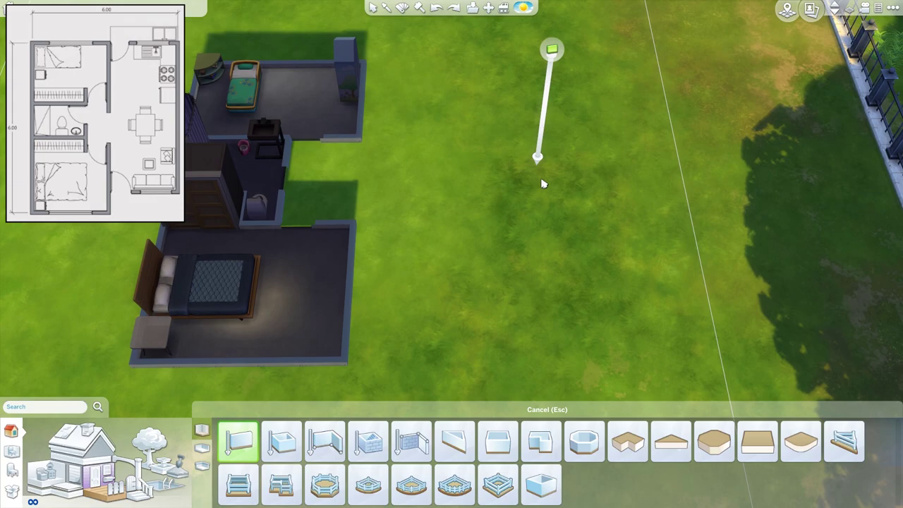
# Step: Cancel the half-drawn wall and delete the teal single bed from the top bedroom
pyautogui.moveTo(472, 203)
pyautogui.mouseDown()
pyautogui.moveTo(466, 200)
pyautogui.moveTo(456, 228)
pyautogui.moveTo(464, 228)
pyautogui.mouseUp()
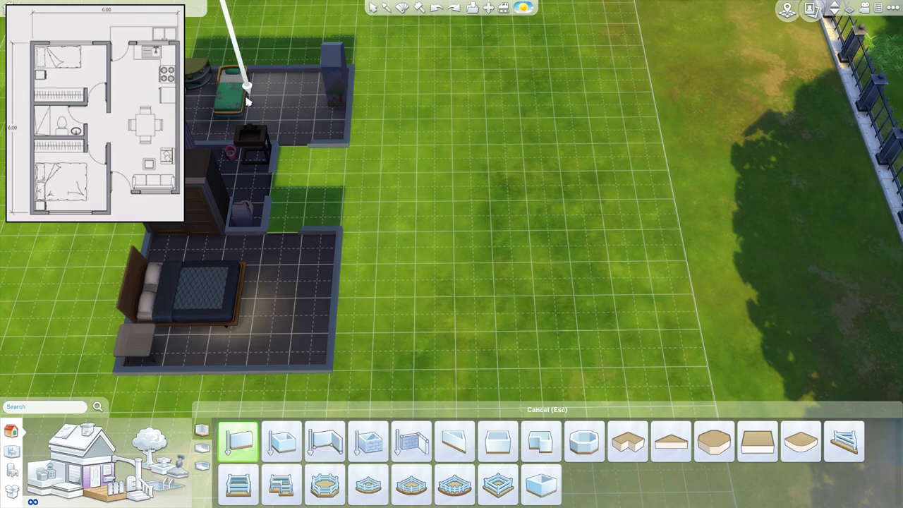
pyautogui.scroll(5, 383, 145)
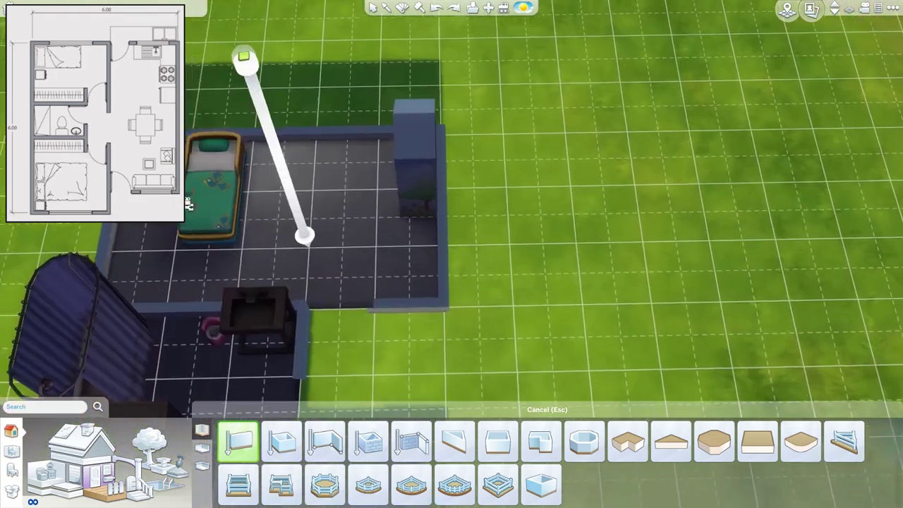
pyautogui.press('Escape')
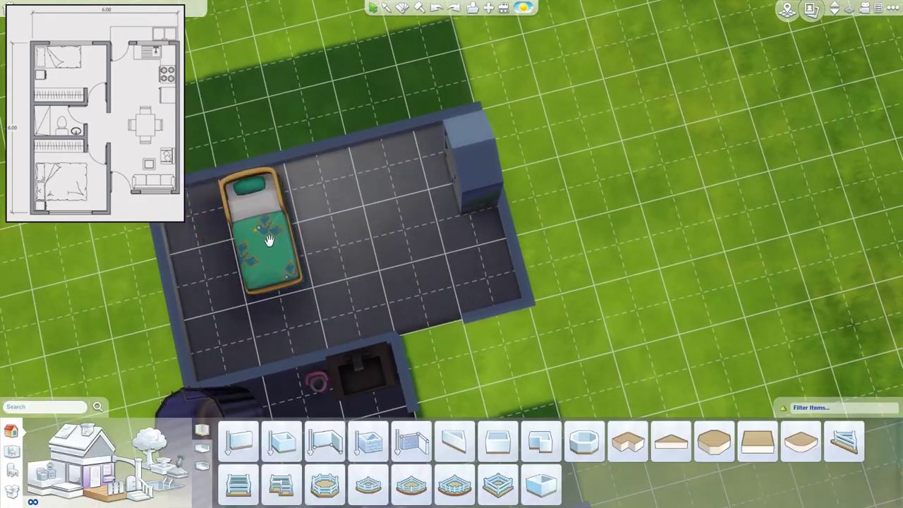
pyautogui.click(266, 236)
pyautogui.press('Delete')
pyautogui.click(12, 455)
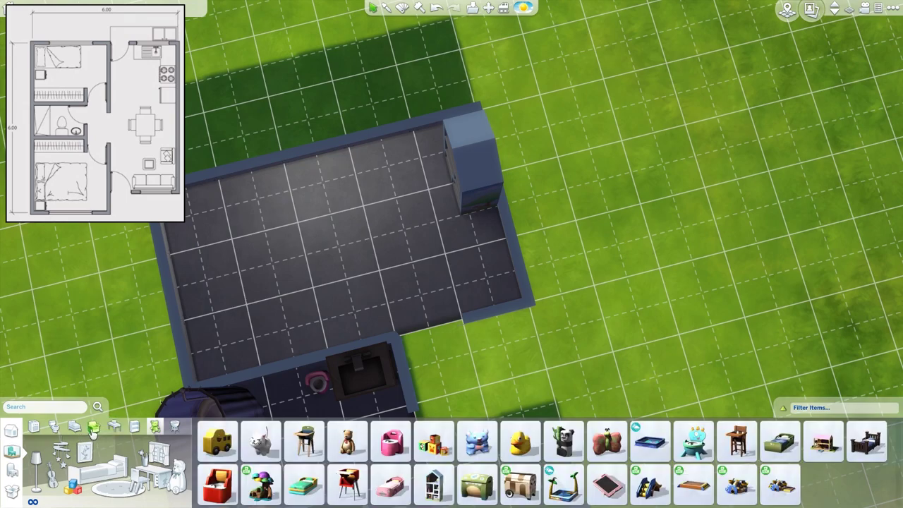
# Step: Place two green sleeping-bag beds along the lower and top walls
pyautogui.click(78, 425)
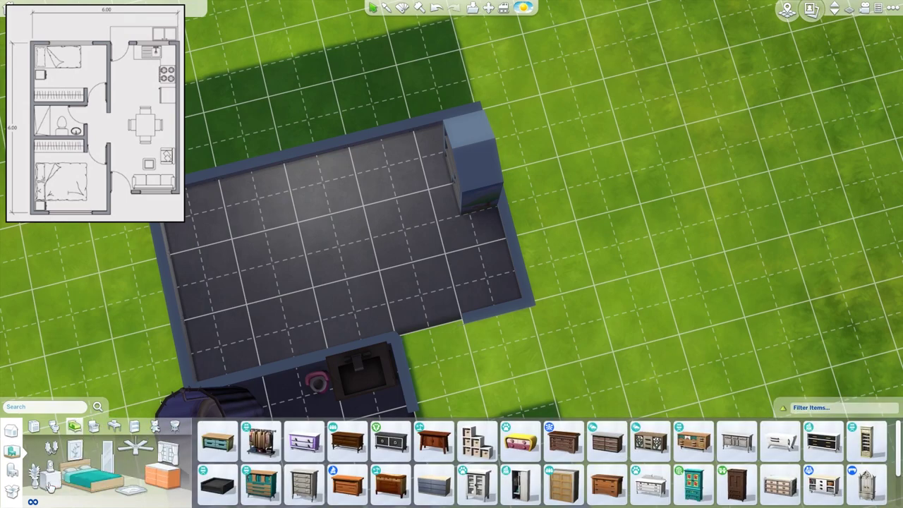
pyautogui.click(111, 483)
pyautogui.click(390, 442)
pyautogui.click(284, 332)
pyautogui.click(390, 441)
pyautogui.click(262, 196)
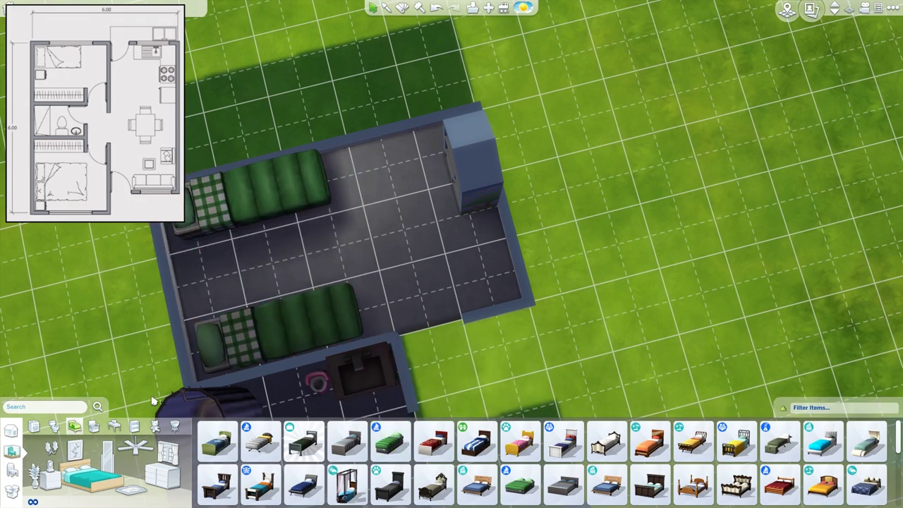
# Step: Put a nightstand between the two beds
pyautogui.click(44, 482)
pyautogui.click(216, 441)
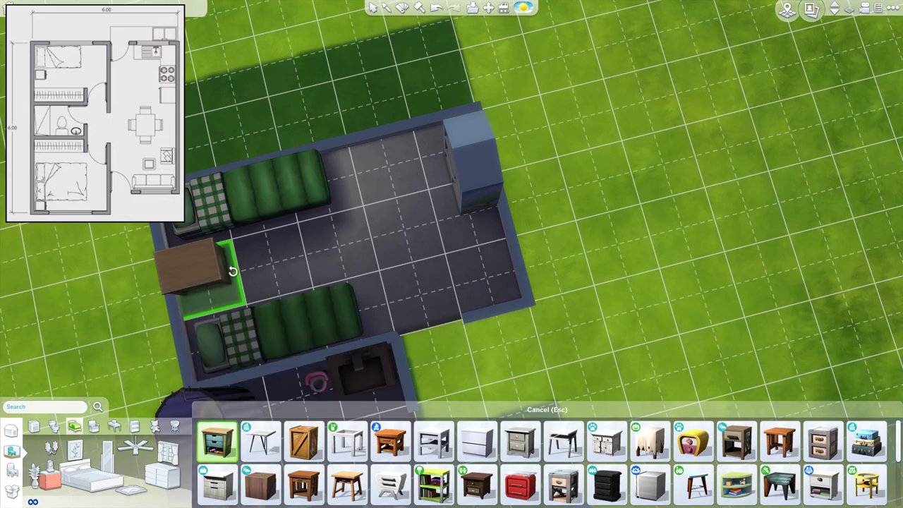
pyautogui.click(185, 274)
pyautogui.press(',')
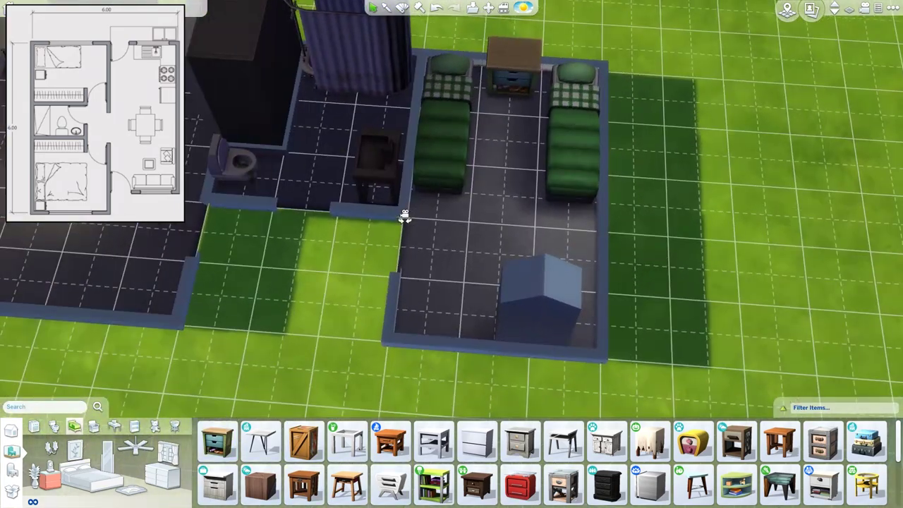
pyautogui.scroll(-8, 405, 218)
pyautogui.press(',')
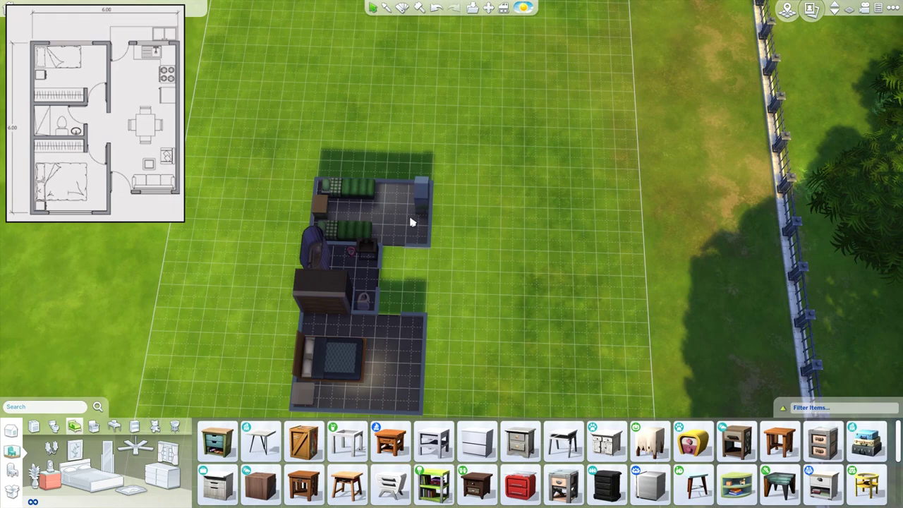
# Step: Move the toddler bookcase against the right wall
pyautogui.click(418, 201)
pyautogui.click(425, 229)
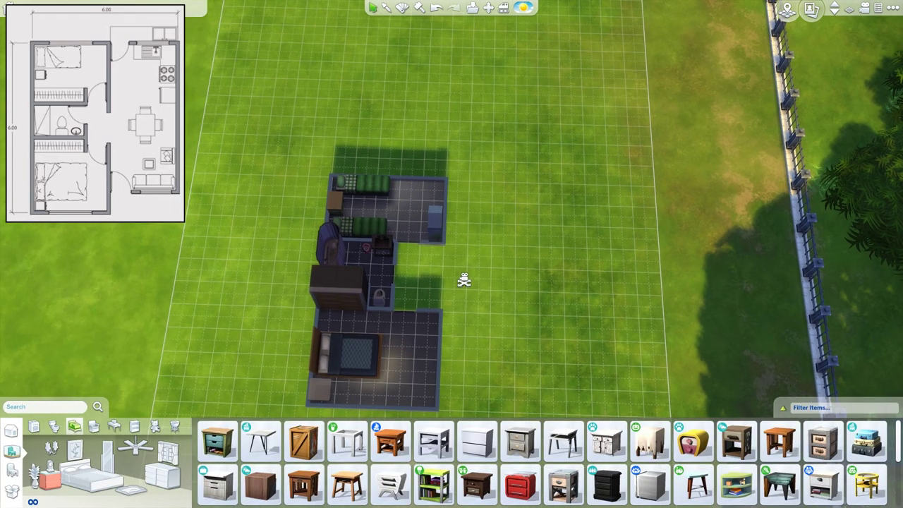
pyautogui.scroll(5, 464, 282)
pyautogui.scroll(-5, 598, 505)
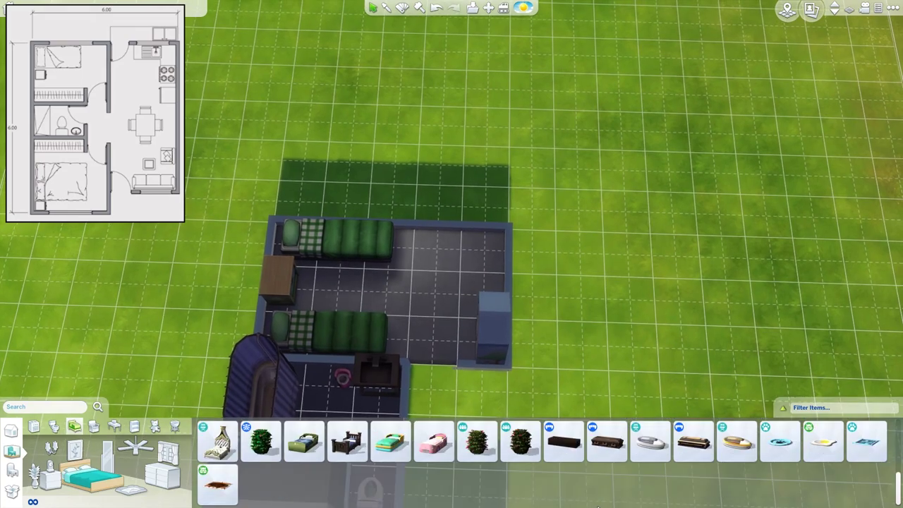
# Step: Place the pink Racer Dreams toddler bed vertically against the right wall
pyautogui.click(455, 444)
pyautogui.click(489, 282)
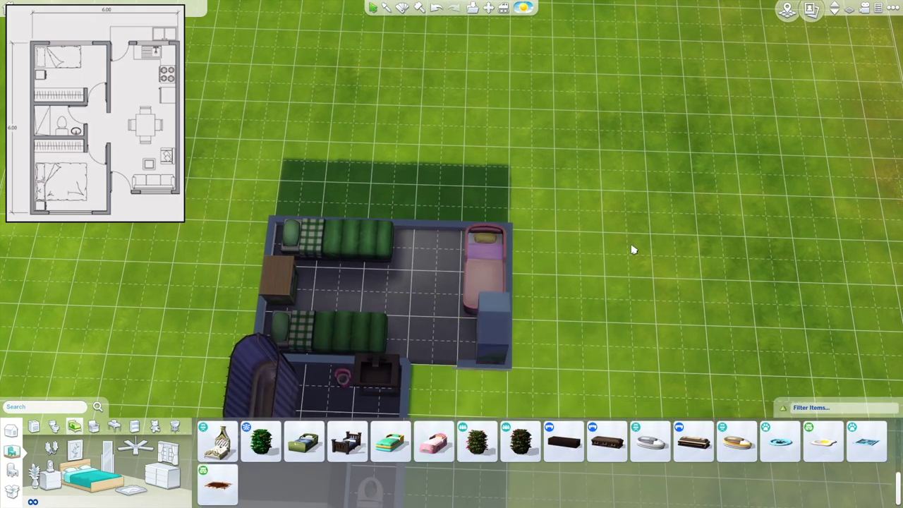
pyautogui.scroll(1, 630, 243)
pyautogui.scroll(1, 631, 235)
pyautogui.click(479, 258)
pyautogui.press('.')
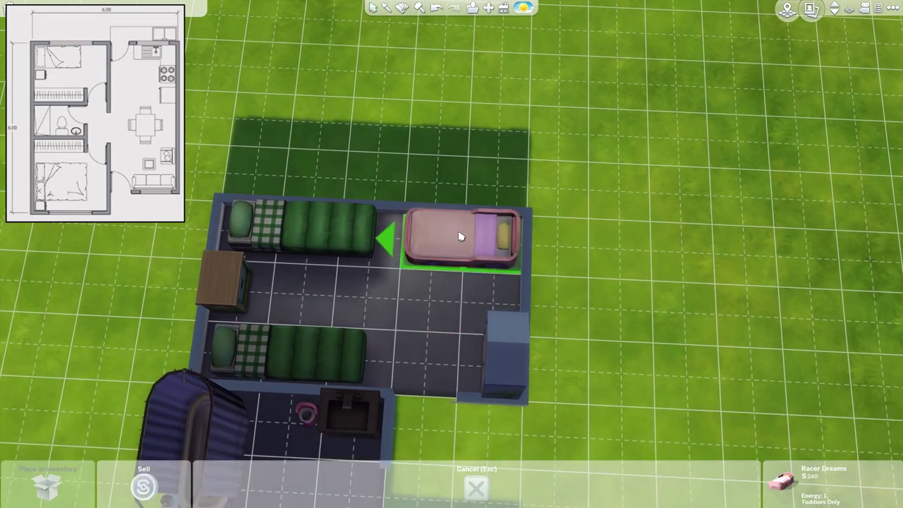
pyautogui.click(459, 236)
pyautogui.click(476, 242)
pyautogui.press(',')
pyautogui.click(487, 246)
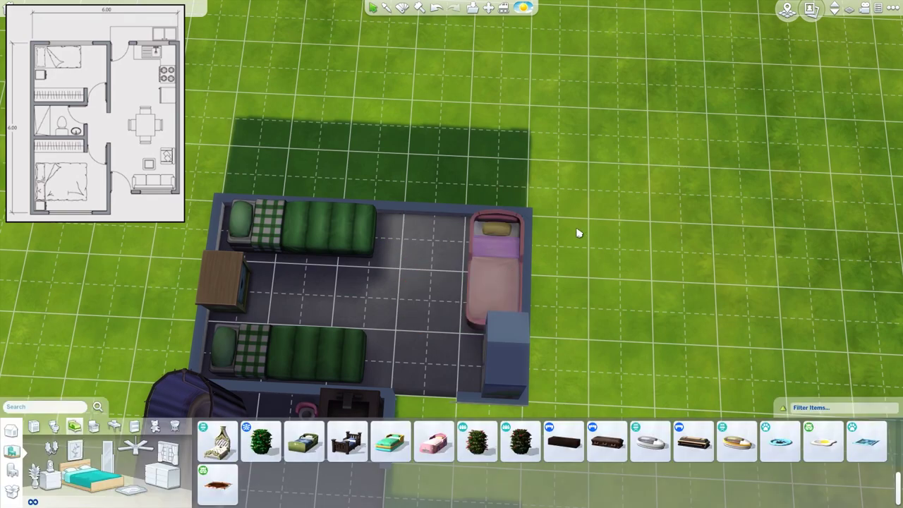
# Step: Add the Blarffy teddy bear by the top wall
pyautogui.click(155, 427)
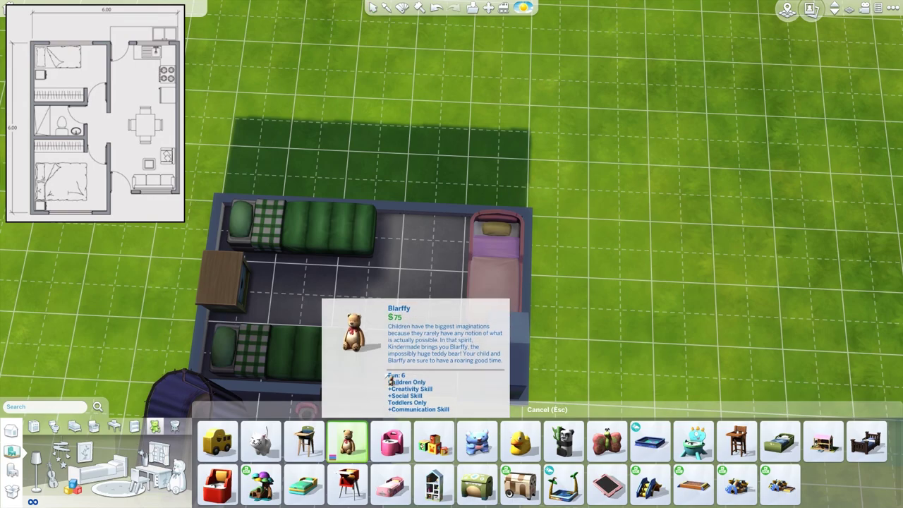
pyautogui.click(347, 440)
pyautogui.click(423, 240)
pyautogui.click(429, 242)
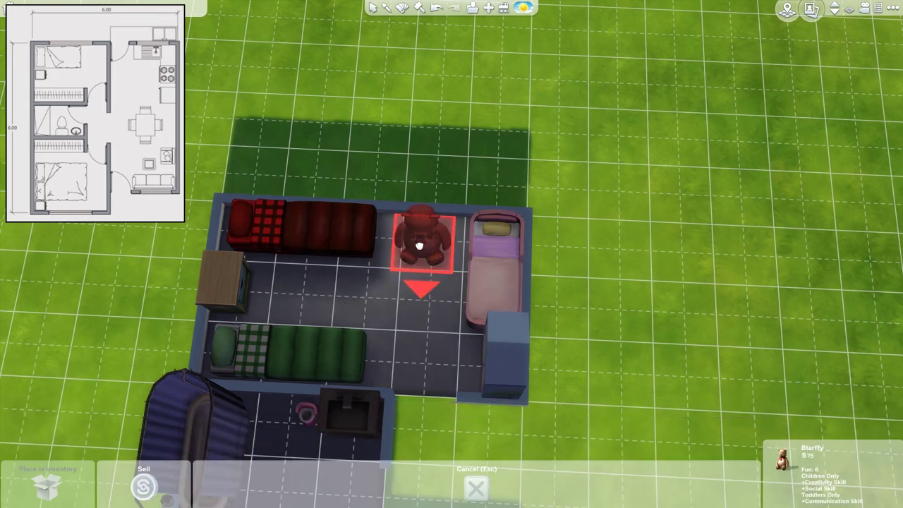
pyautogui.click(424, 240)
pyautogui.press('e')
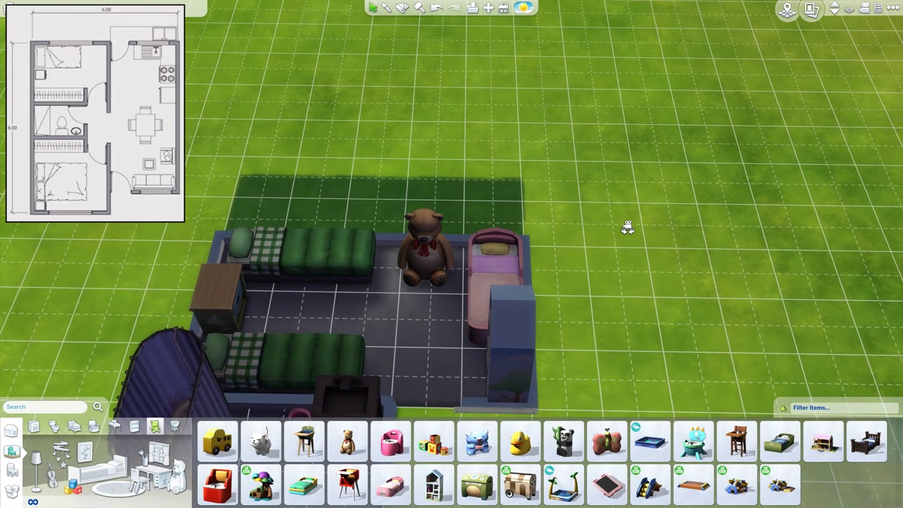
pyautogui.press('e')
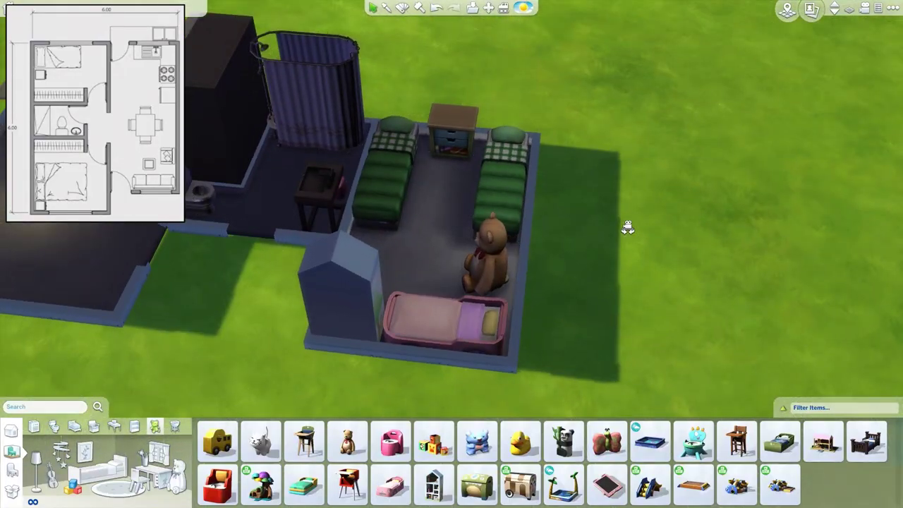
pyautogui.press('e')
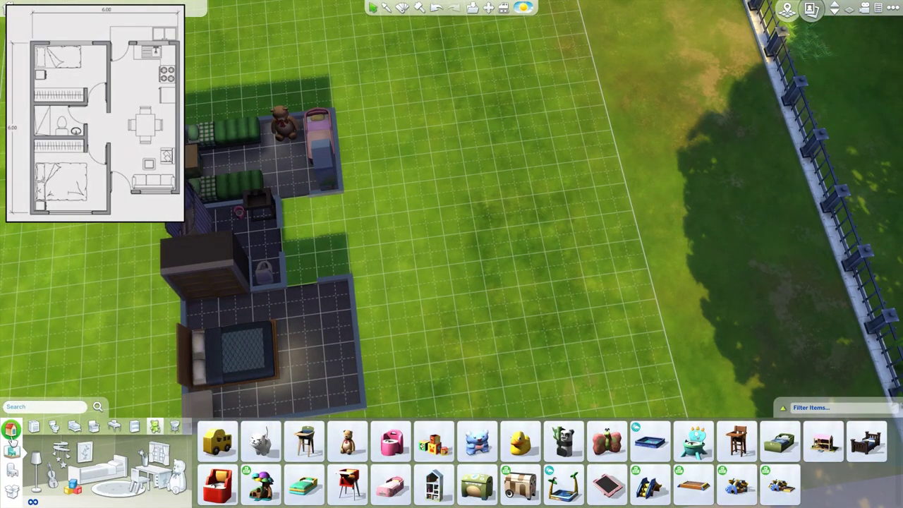
# Step: Place a small preset room on the lawn beside the lower bedroom
pyautogui.click(11, 432)
pyautogui.moveTo(452, 236); pyautogui.dragTo(496, 309)
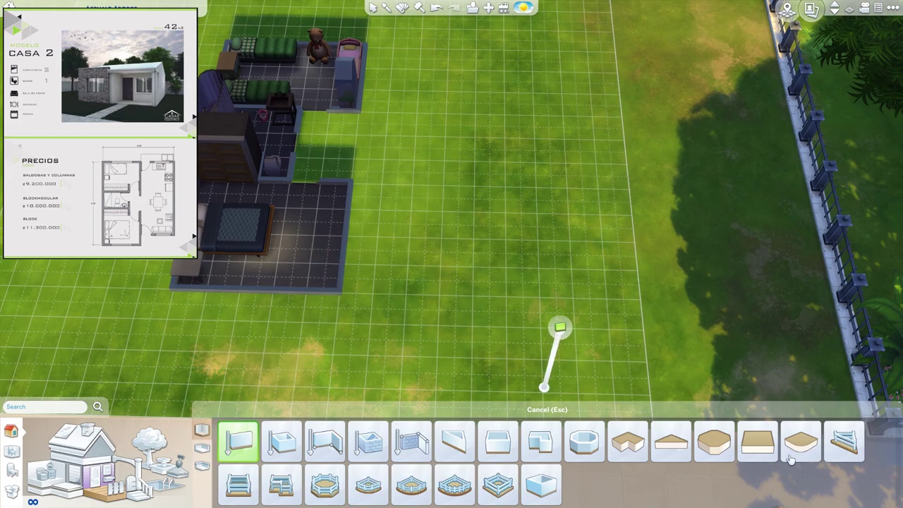
pyautogui.click(630, 448)
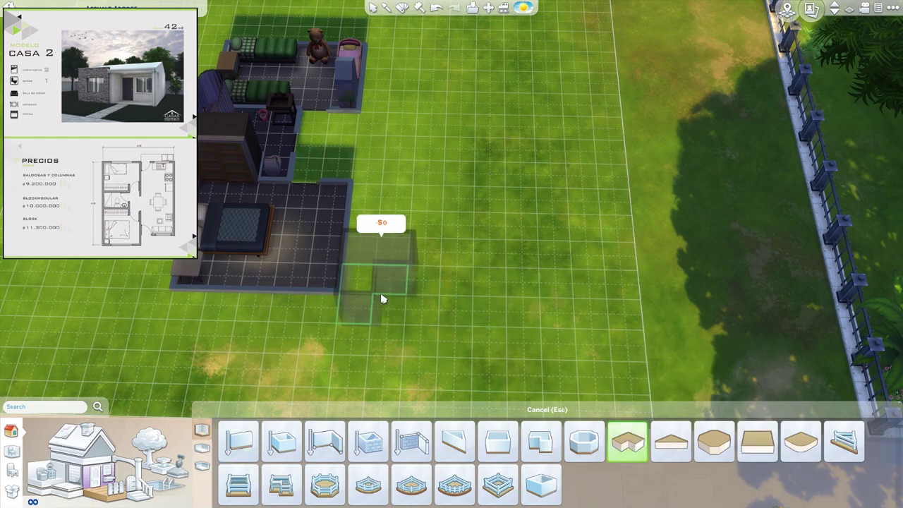
pyautogui.click(388, 307)
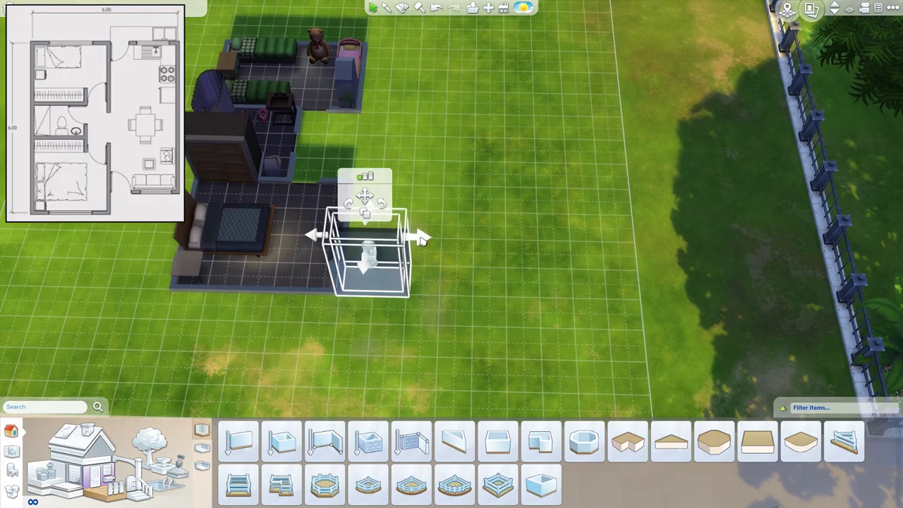
# Step: Stretch the room into a long porch strip and wall its back edge
pyautogui.moveTo(421, 240)
pyautogui.mouseDown()
pyautogui.moveTo(519, 240)
pyautogui.moveTo(344, 264)
pyautogui.mouseUp()
pyautogui.click(252, 439)
pyautogui.press('w')
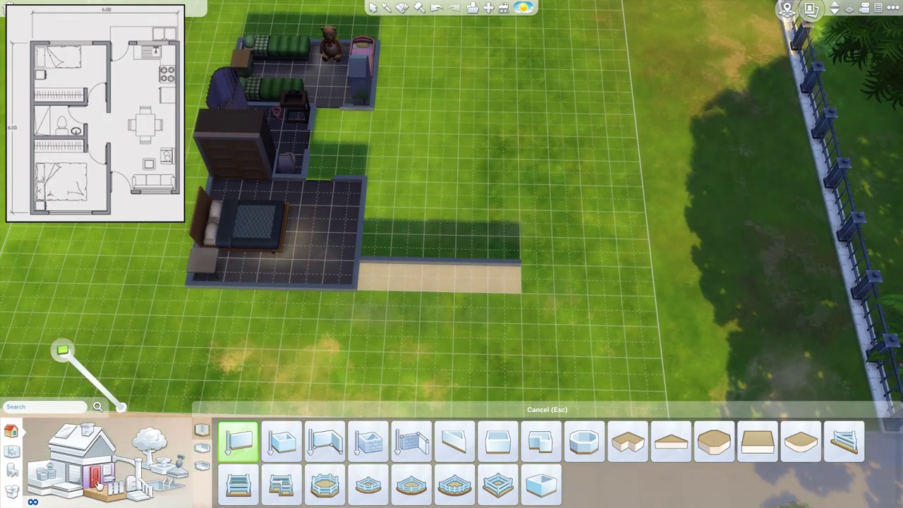
# Step: Set the Cape Crystal Windowed Door into the new wall behind the tan porch strip
pyautogui.click(96, 471)
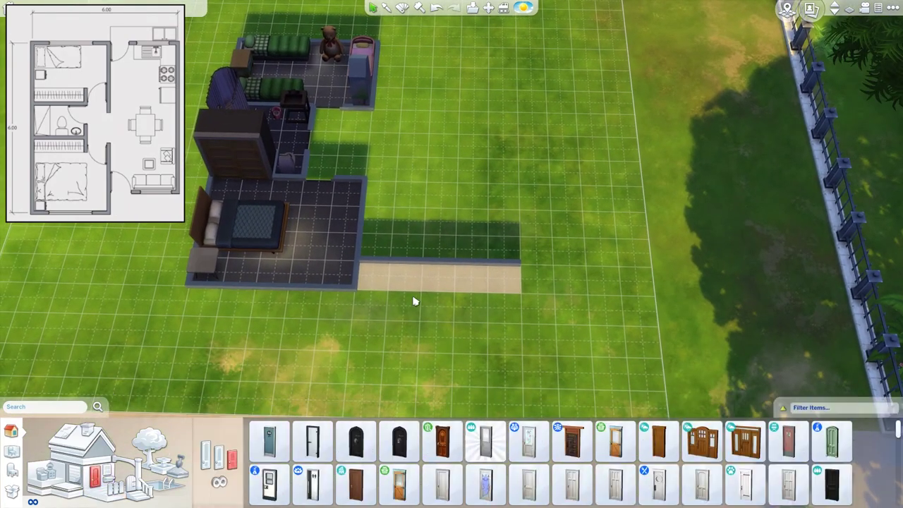
pyautogui.scroll(3, 414, 298)
pyautogui.press('Home')
pyautogui.scroll(-2, 712, 486)
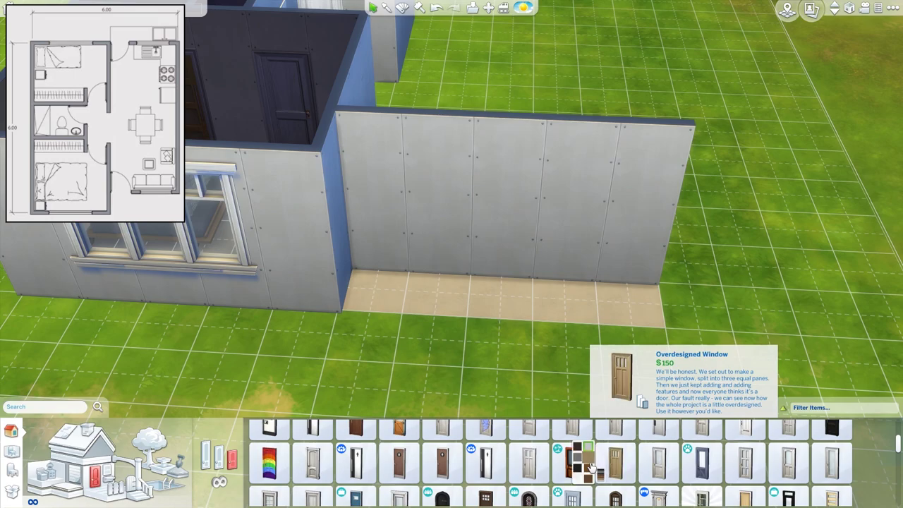
pyautogui.scroll(-2, 564, 459)
pyautogui.click(571, 439)
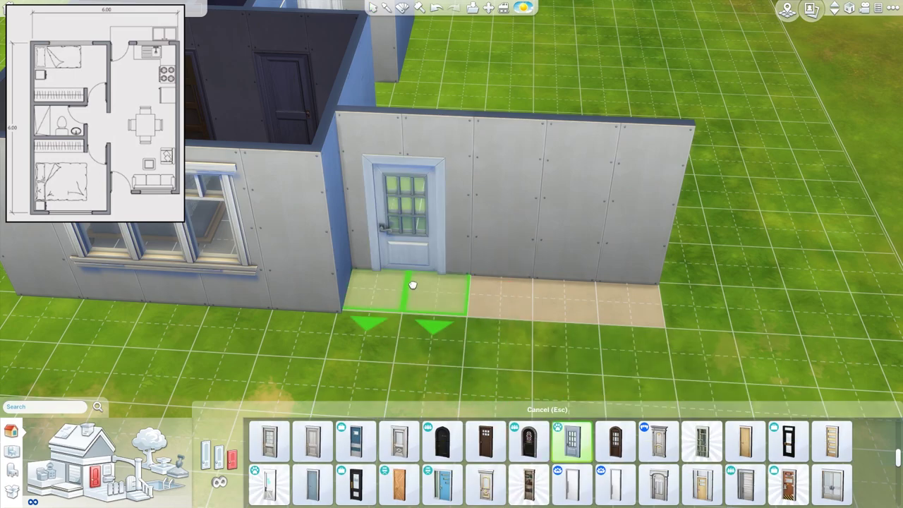
pyautogui.click(418, 139)
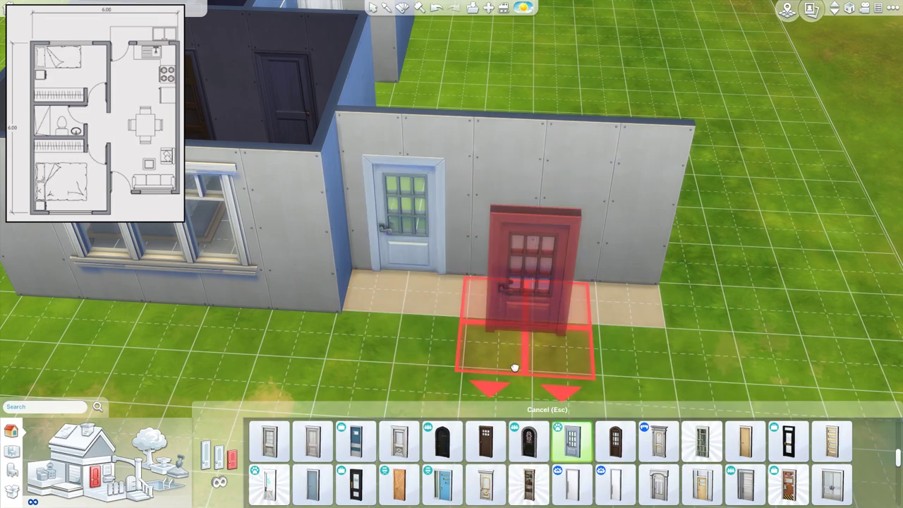
pyautogui.press('Escape')
pyautogui.press('w')
pyautogui.press('d')
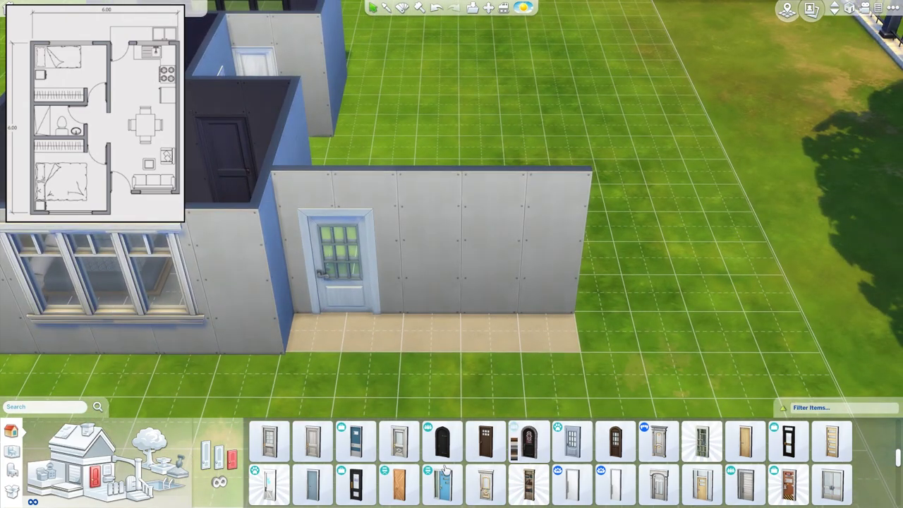
# Step: Copy the wide three-pane window and place it beside the front door
pyautogui.click(102, 279)
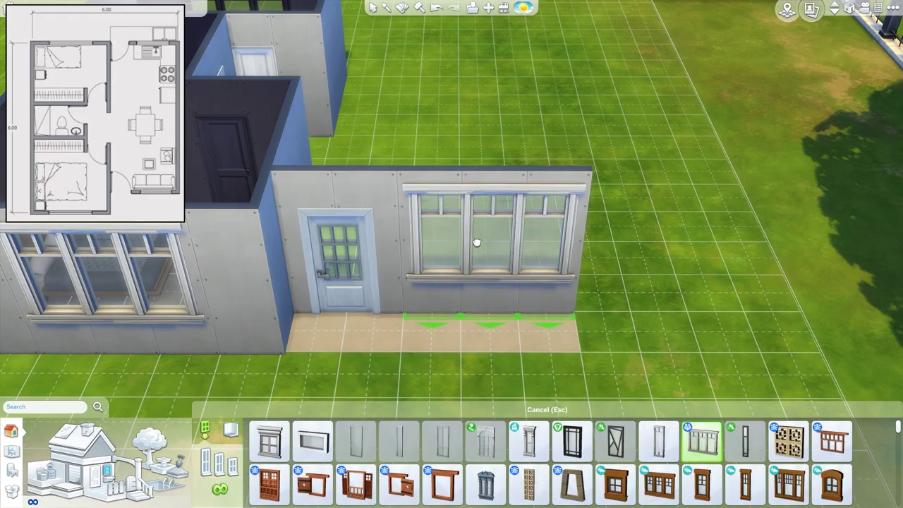
pyautogui.click(476, 243)
pyautogui.scroll(3, 494, 286)
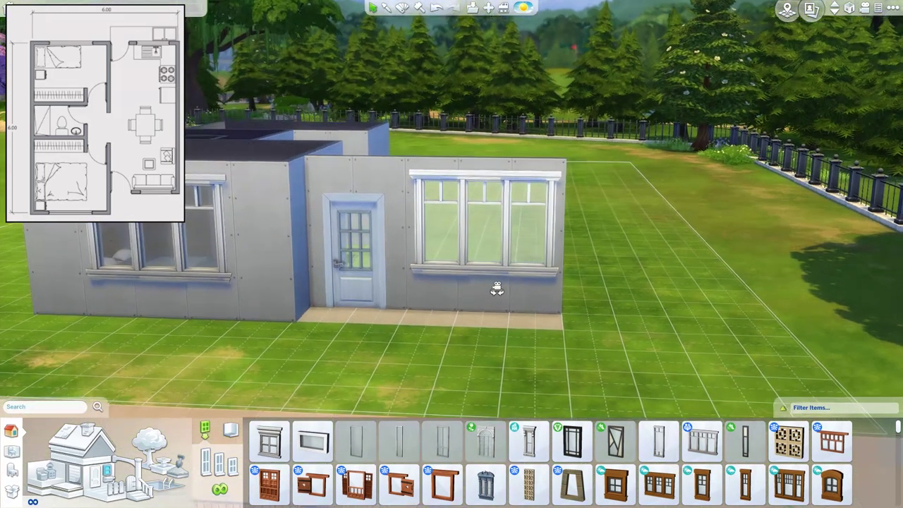
pyautogui.scroll(-3, 496, 289)
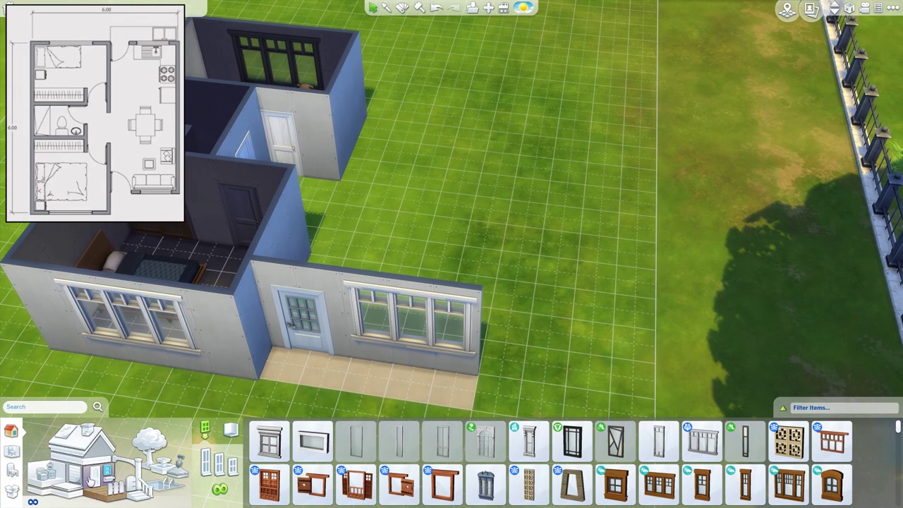
# Step: Pick up the front window and set it back down further along the front wall
pyautogui.click(89, 482)
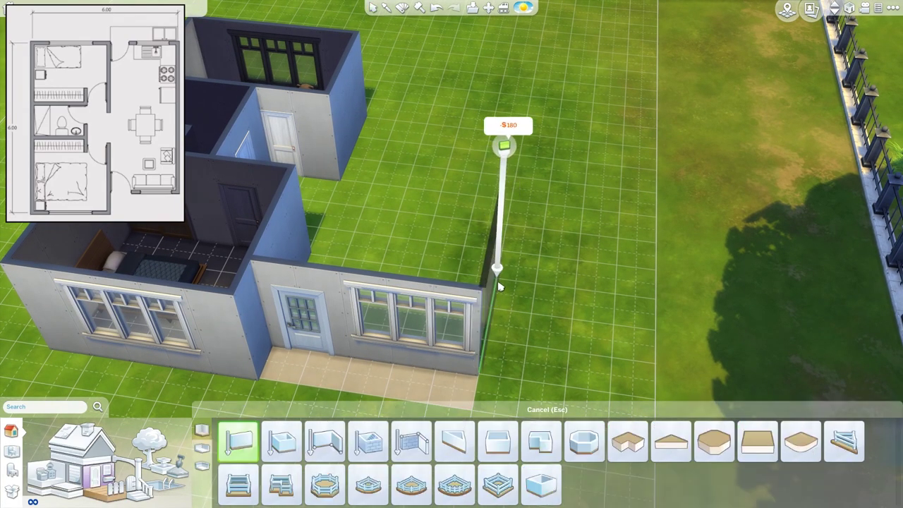
pyautogui.click(384, 310)
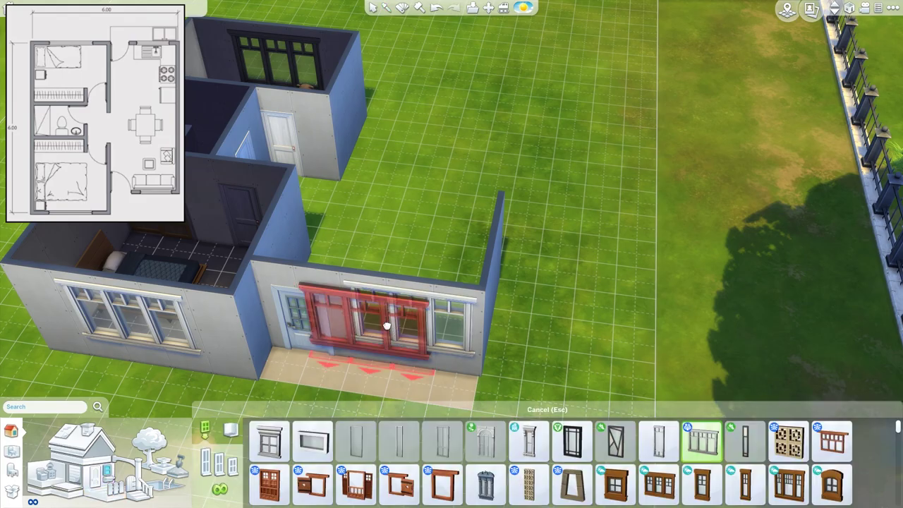
pyautogui.scroll(3, 395, 325)
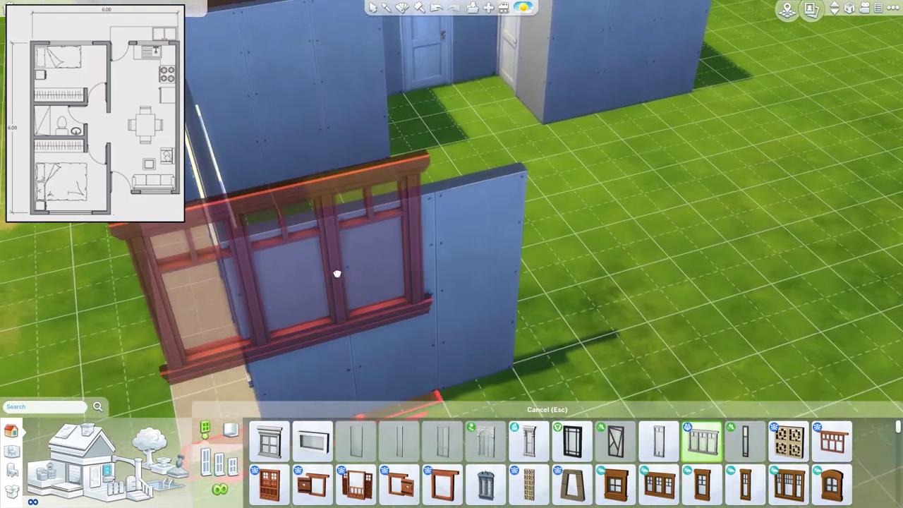
pyautogui.click(377, 299)
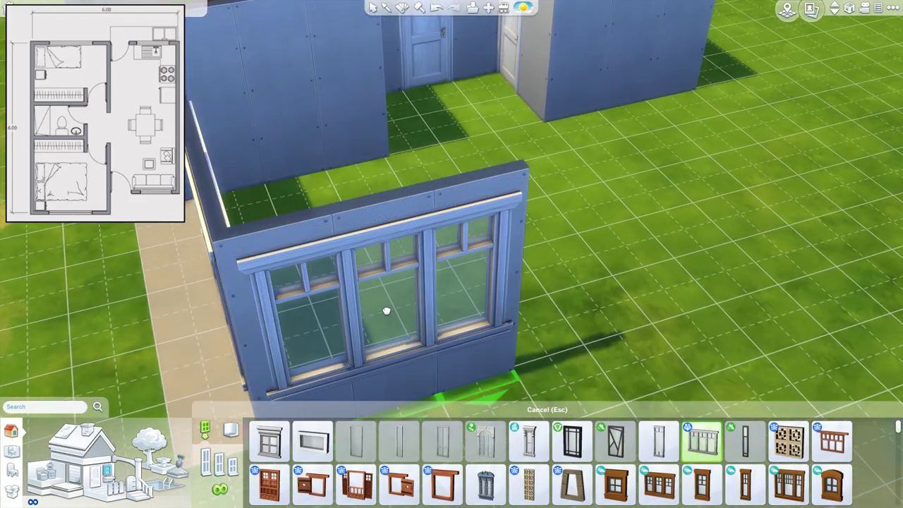
pyautogui.press('.')
pyautogui.press('Escape')
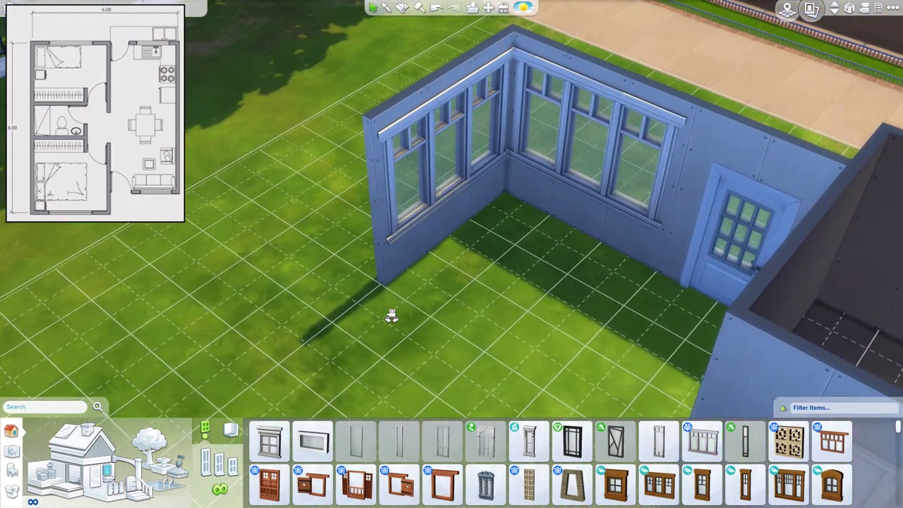
pyautogui.press('.')
pyautogui.press('w')
pyautogui.scroll(2, 382, 312)
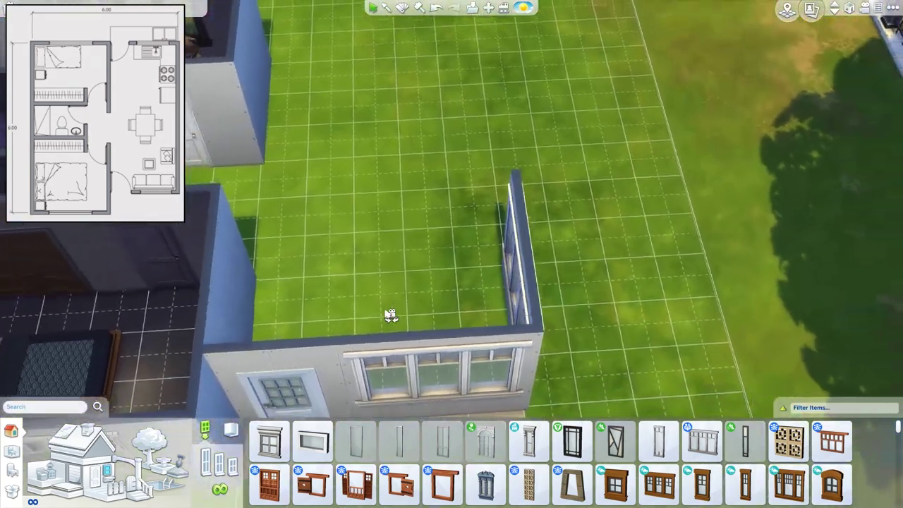
# Step: Draw new walls out from the window wall's corner across the back lawn
pyautogui.click(104, 483)
pyautogui.moveTo(404, 137); pyautogui.dragTo(519, 80)
pyautogui.press('w')
pyautogui.moveTo(393, 154); pyautogui.dragTo(420, 192)
pyautogui.scroll(-2, 420, 192)
pyautogui.press('Escape')
pyautogui.moveTo(413, 237); pyautogui.dragTo(493, 171)
pyautogui.scroll(2, 417, 251)
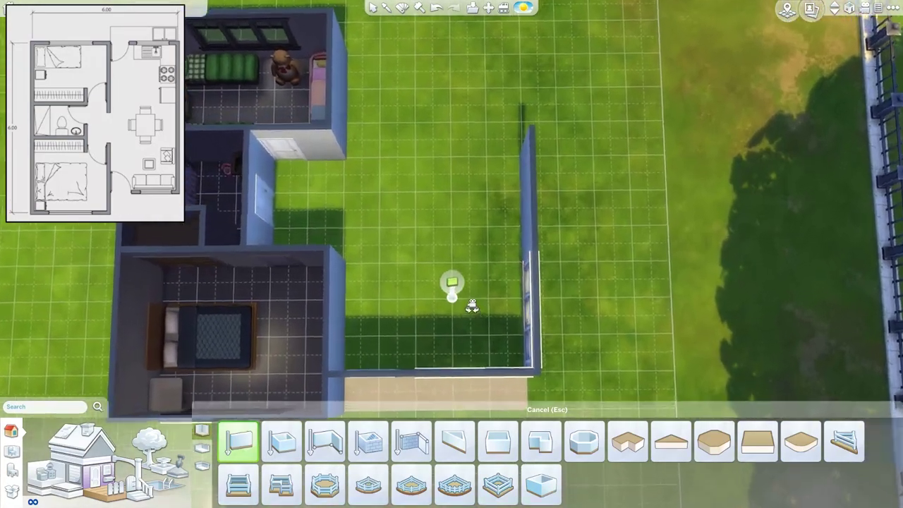
pyautogui.press('q')
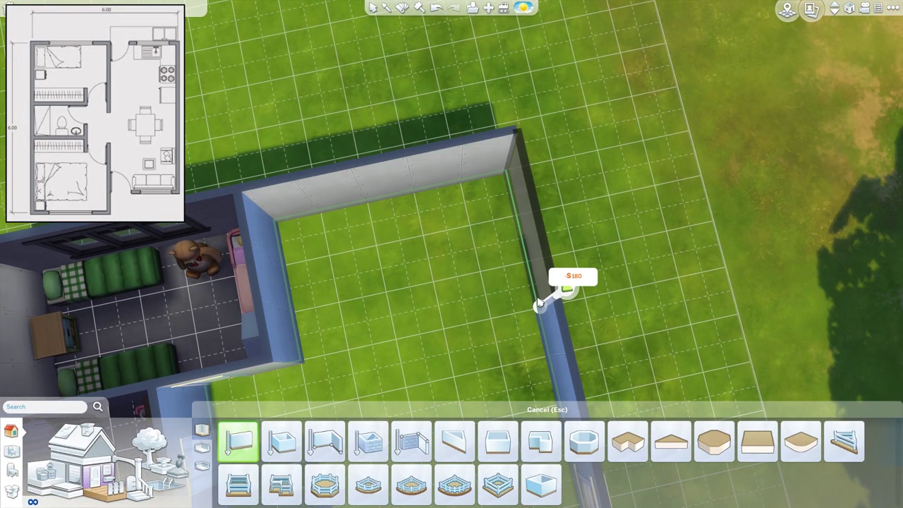
# Step: Close the walls around the new room and stretch a ready-made room behind the house
pyautogui.moveTo(538, 303); pyautogui.dragTo(539, 303)
pyautogui.press('w')
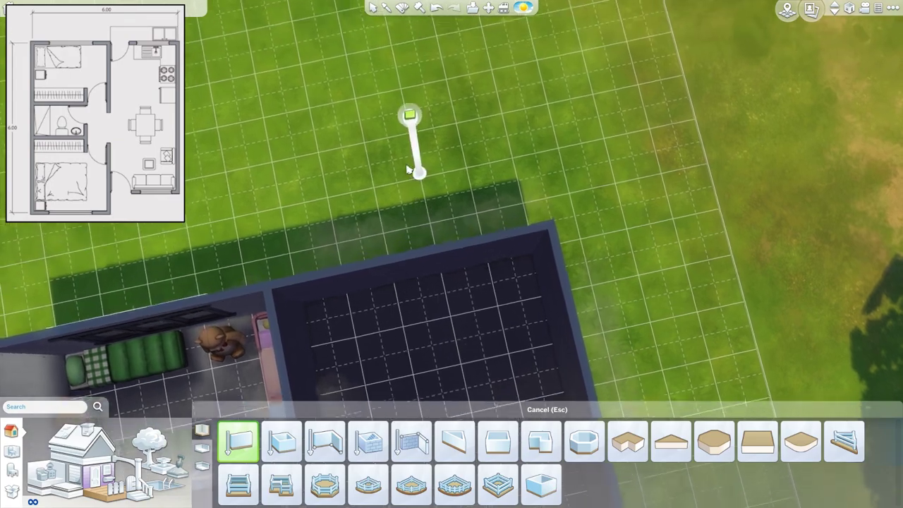
pyautogui.click(440, 236)
pyautogui.moveTo(355, 196); pyautogui.dragTo(490, 196)
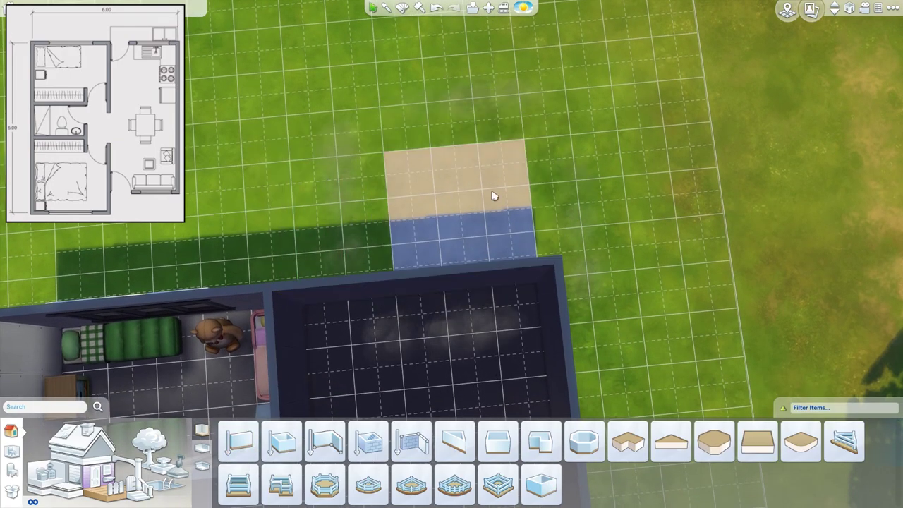
# Step: Zoom around to check the enclosed house outline, then bring up the window catalog
pyautogui.scroll(5, 540, 162)
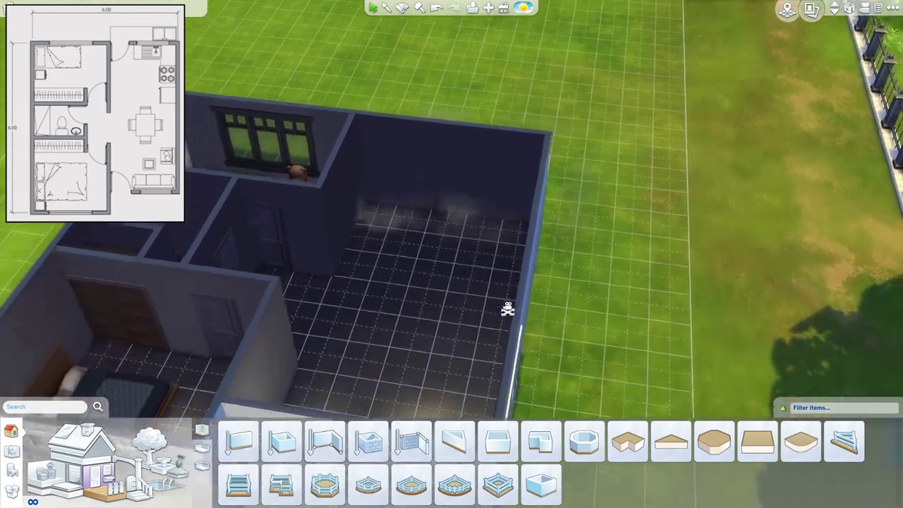
pyautogui.scroll(-3, 507, 310)
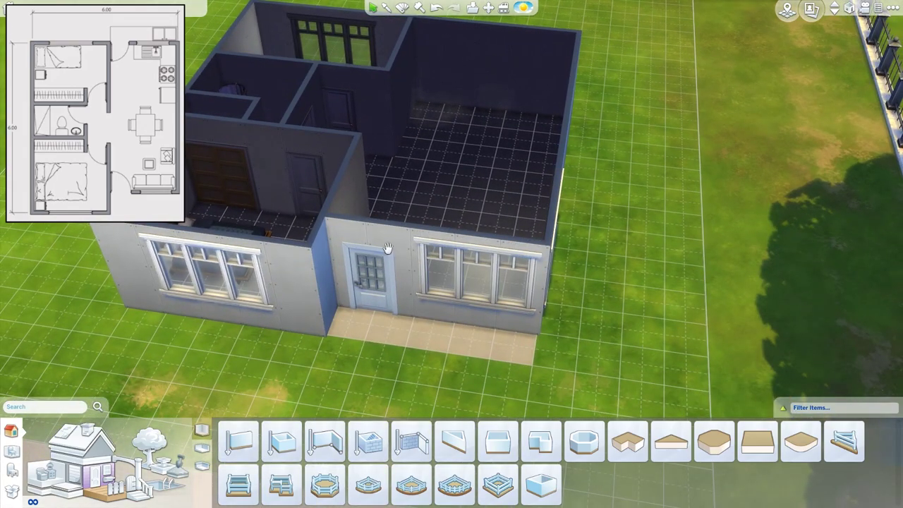
pyautogui.scroll(1, 387, 249)
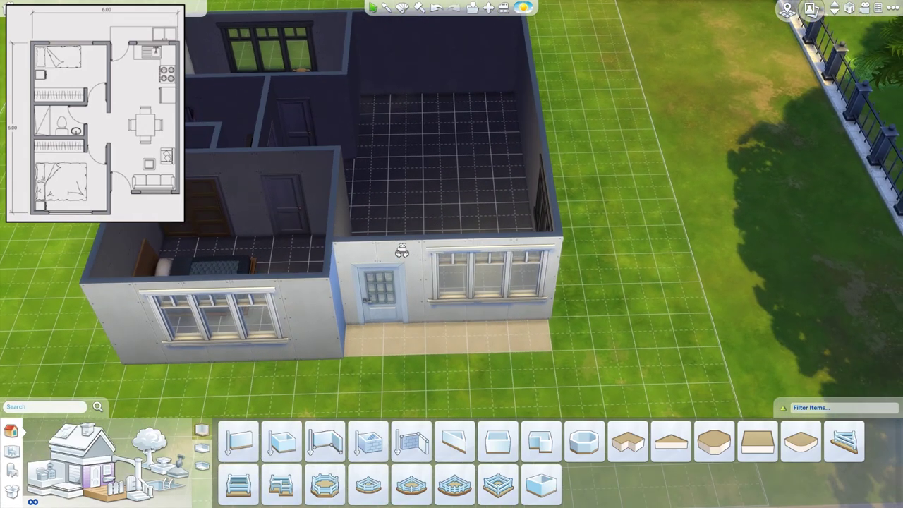
pyautogui.scroll(2, 407, 213)
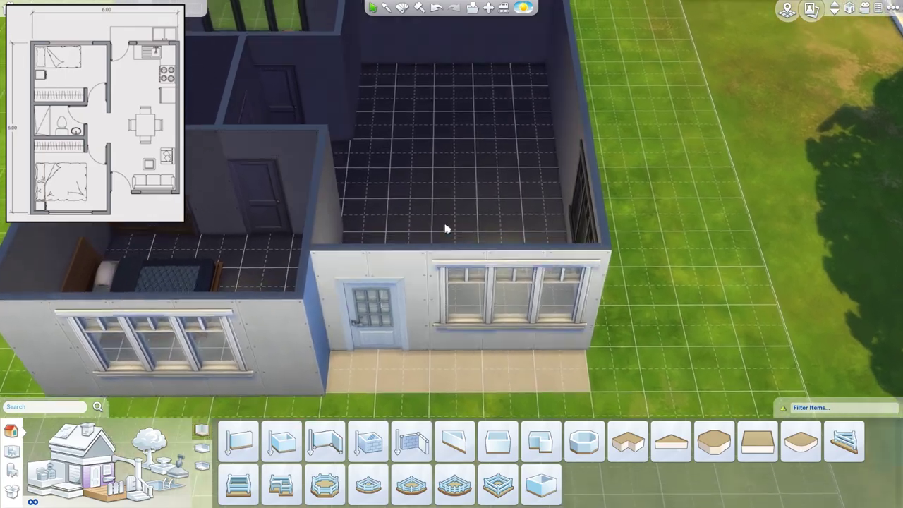
pyautogui.scroll(2, 446, 229)
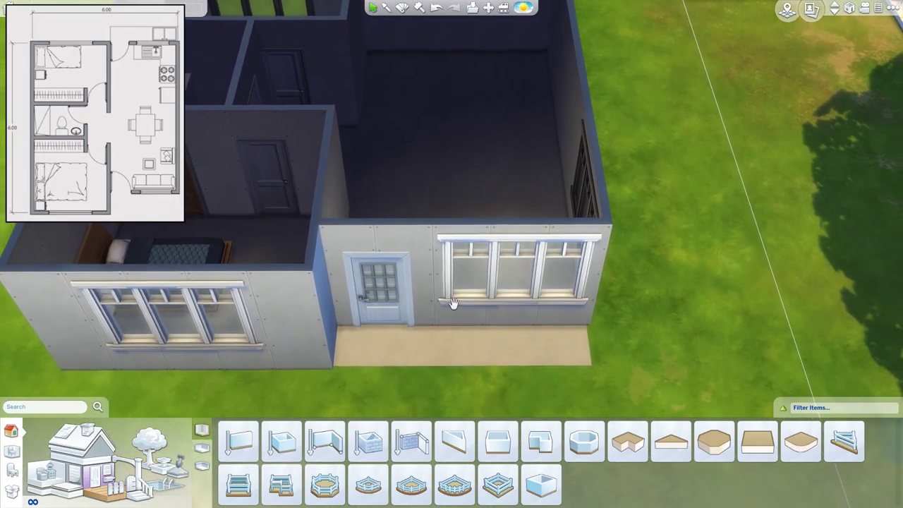
pyautogui.scroll(-5, 380, 363)
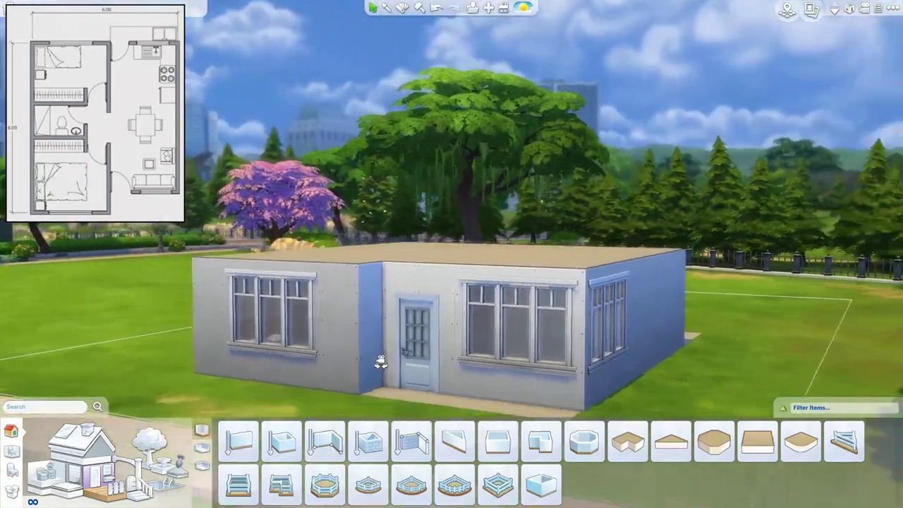
pyautogui.scroll(3, 380, 362)
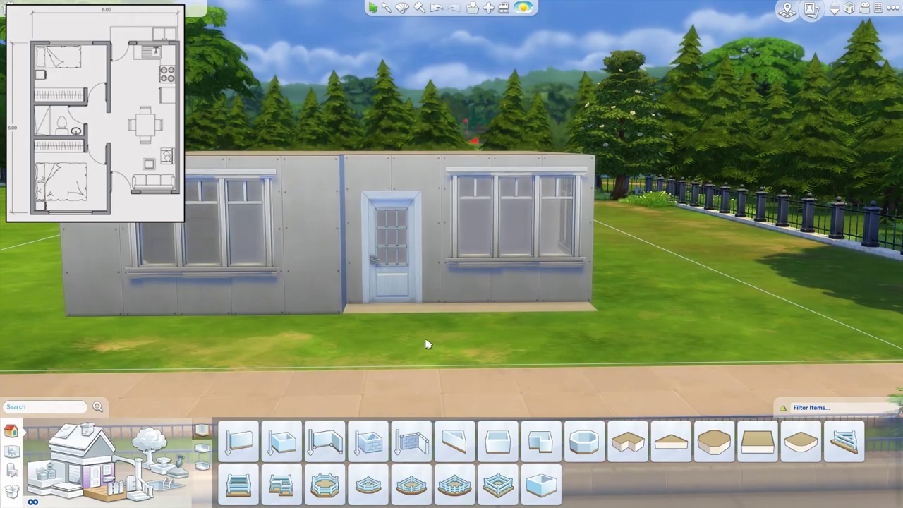
pyautogui.scroll(4, 441, 312)
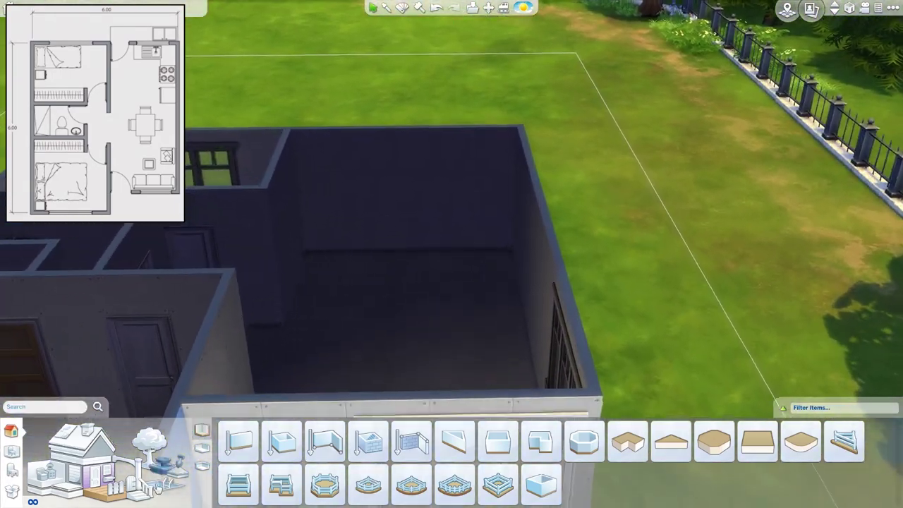
pyautogui.click(109, 471)
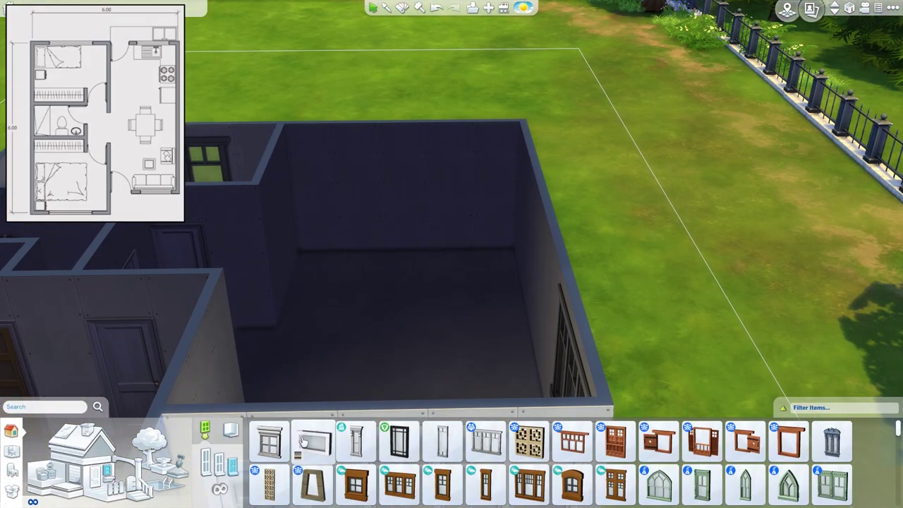
# Step: Put a small square wooden window with a dark grey frame on the right-hand room's back wall
pyautogui.click(312, 440)
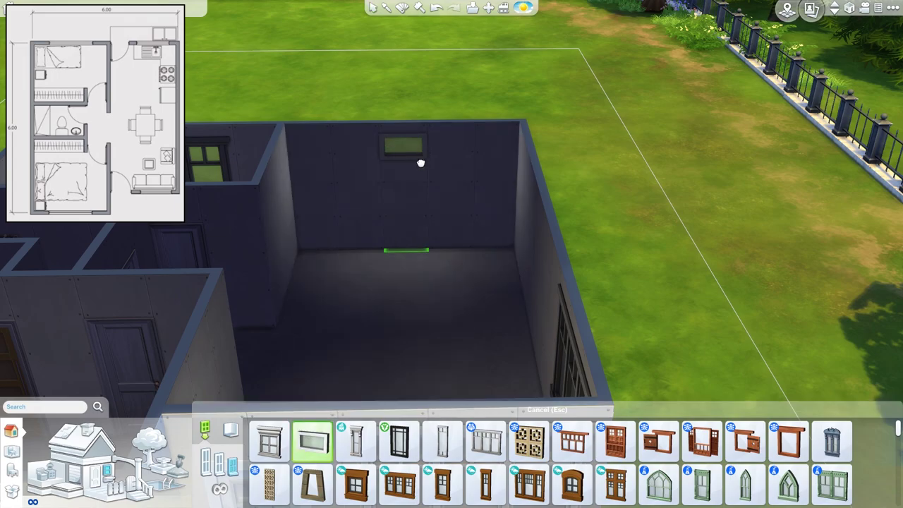
pyautogui.click(418, 167)
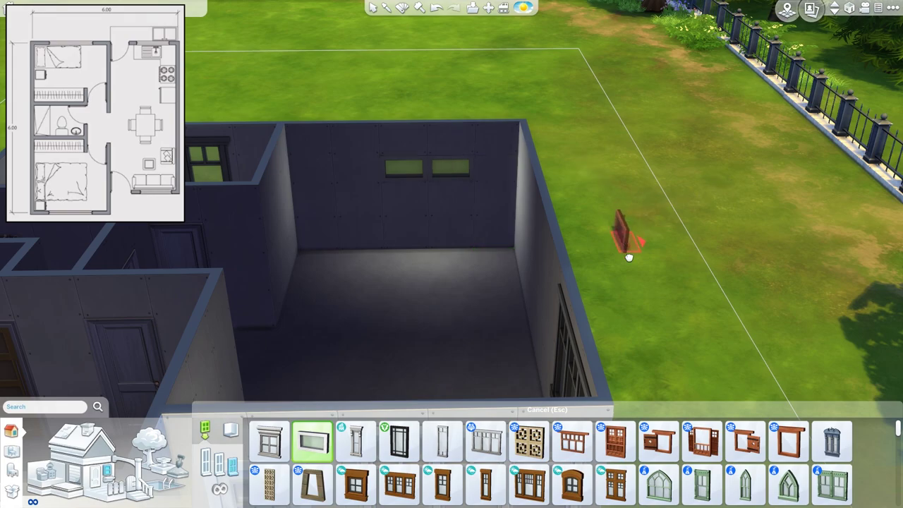
pyautogui.press('Escape')
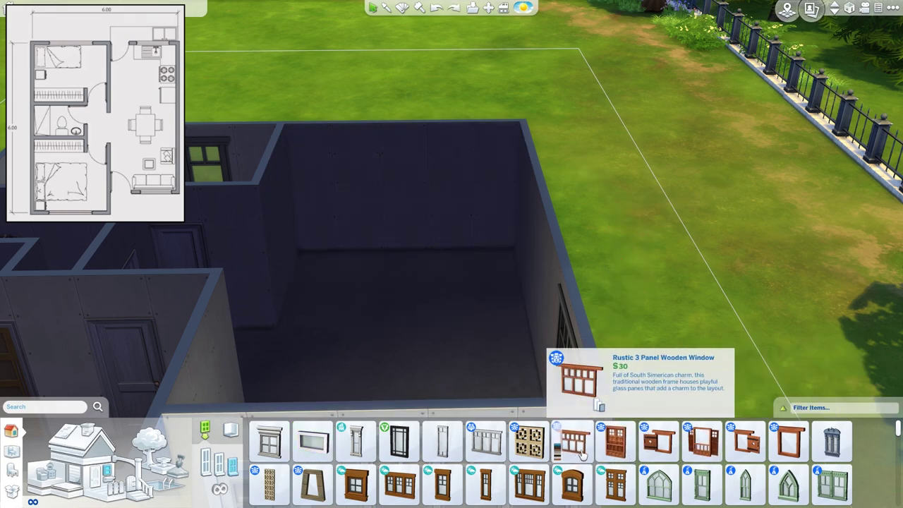
pyautogui.click(795, 444)
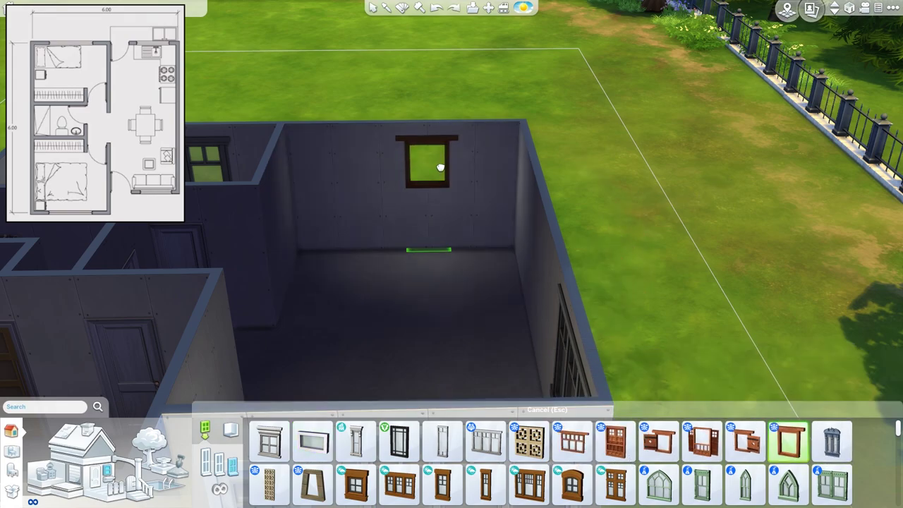
pyautogui.press('Escape')
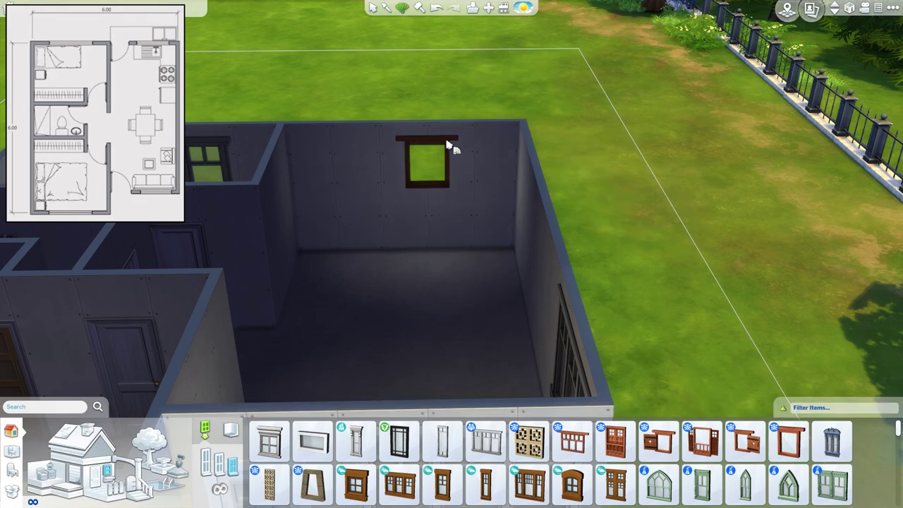
pyautogui.moveTo(478, 125)
pyautogui.click(417, 113)
pyautogui.press('s')
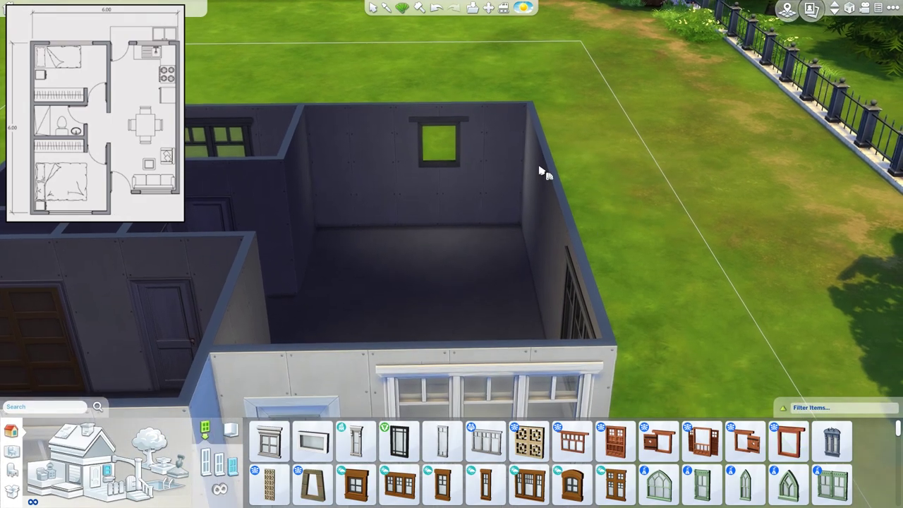
pyautogui.scroll(-5, 541, 171)
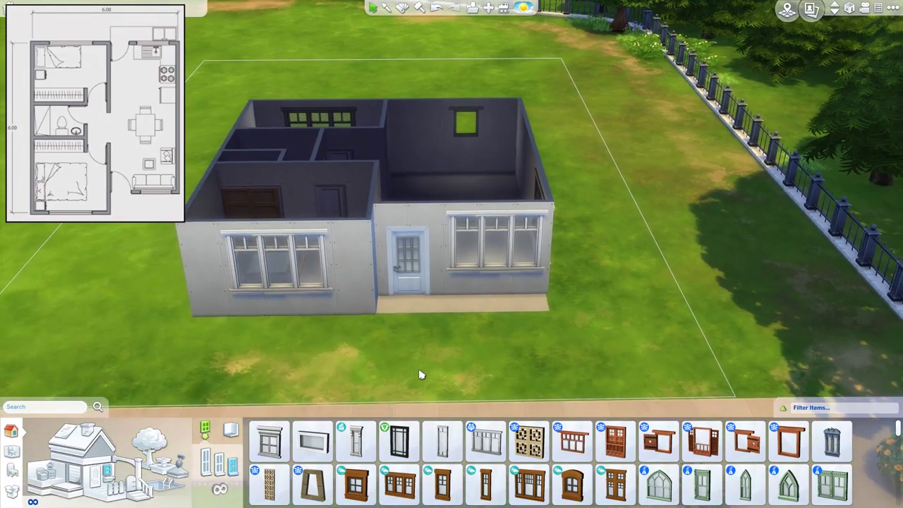
pyautogui.scroll(4, 455, 154)
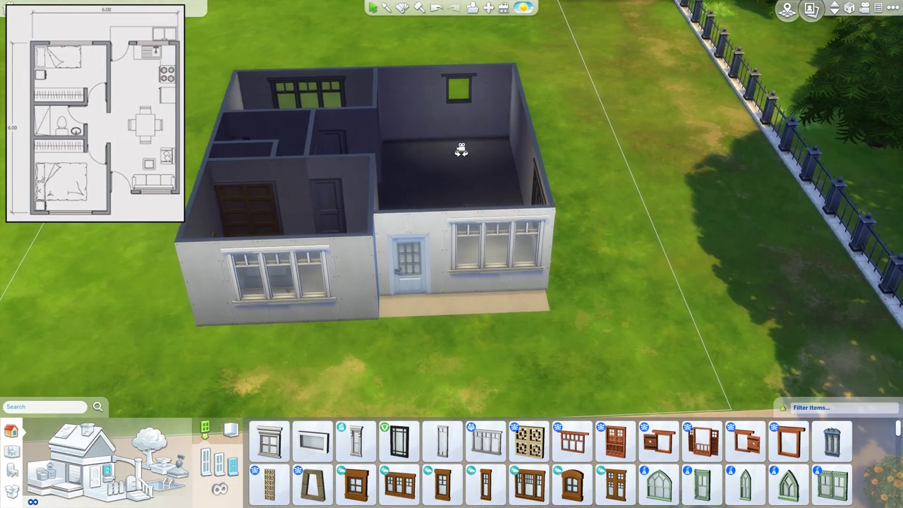